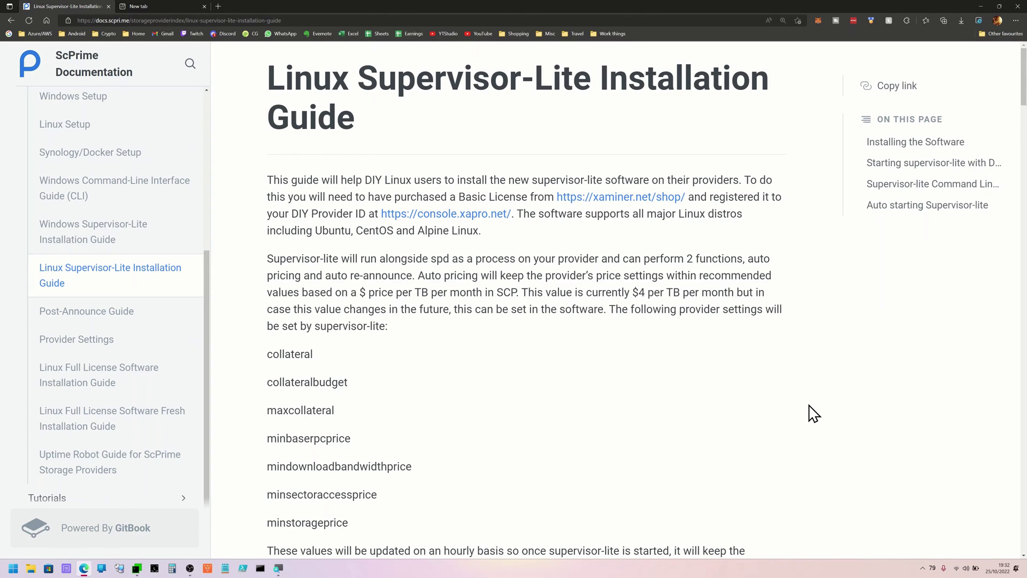
Step: Examine the provider settings that supervisor-lite manages, listed in the Linux Supervisor-Lite Installation Guide
{"action": "scroll", "coordinate": [278, 364], "scroll_direction": "down", "scroll_amount": 1}
{"action": "left_click_drag", "start_coordinate": [266, 473], "coordinate": [278, 279]}
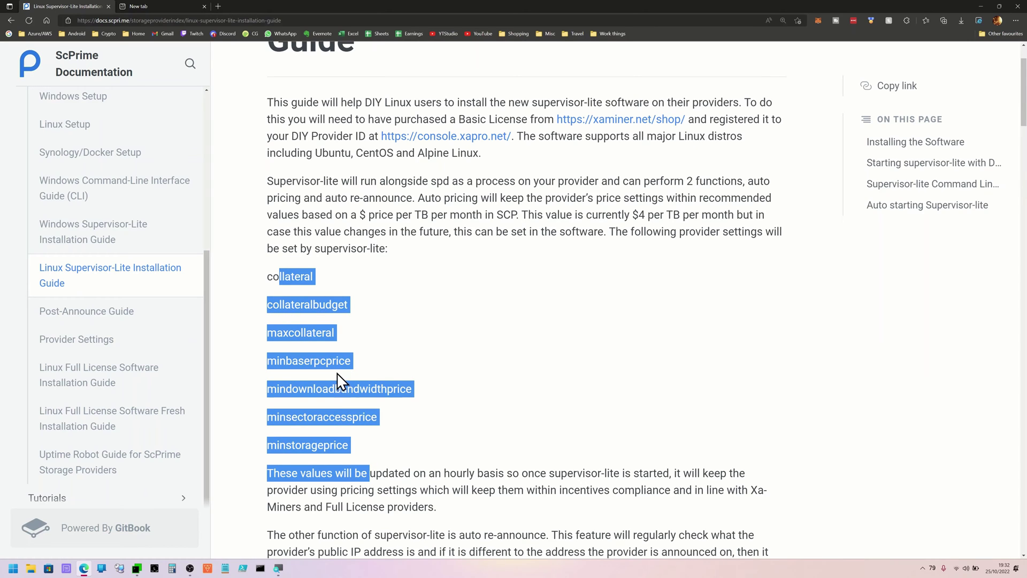
{"action": "left_click", "coordinate": [323, 384]}
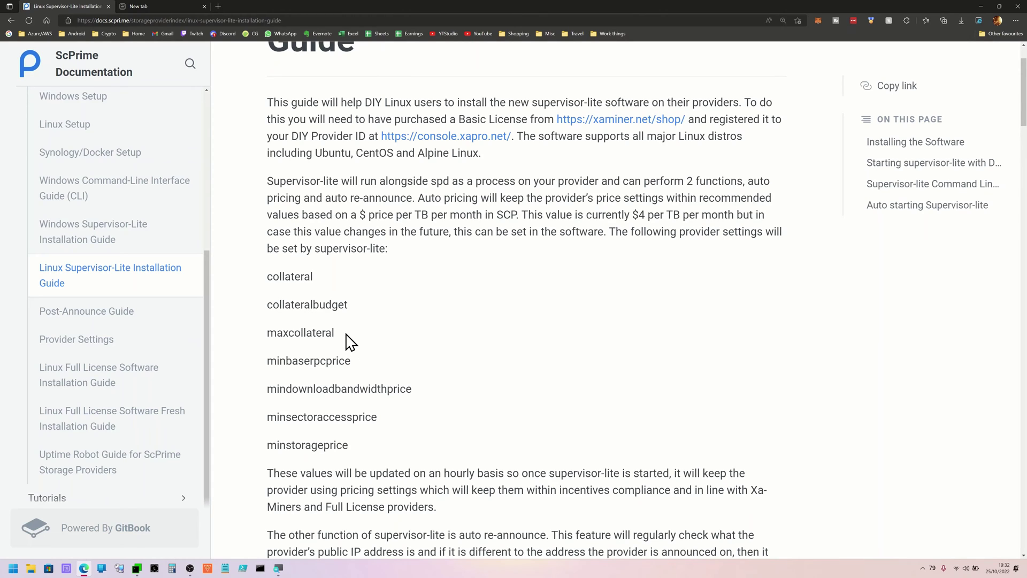
{"action": "scroll", "coordinate": [350, 341], "scroll_direction": "up", "scroll_amount": 1}
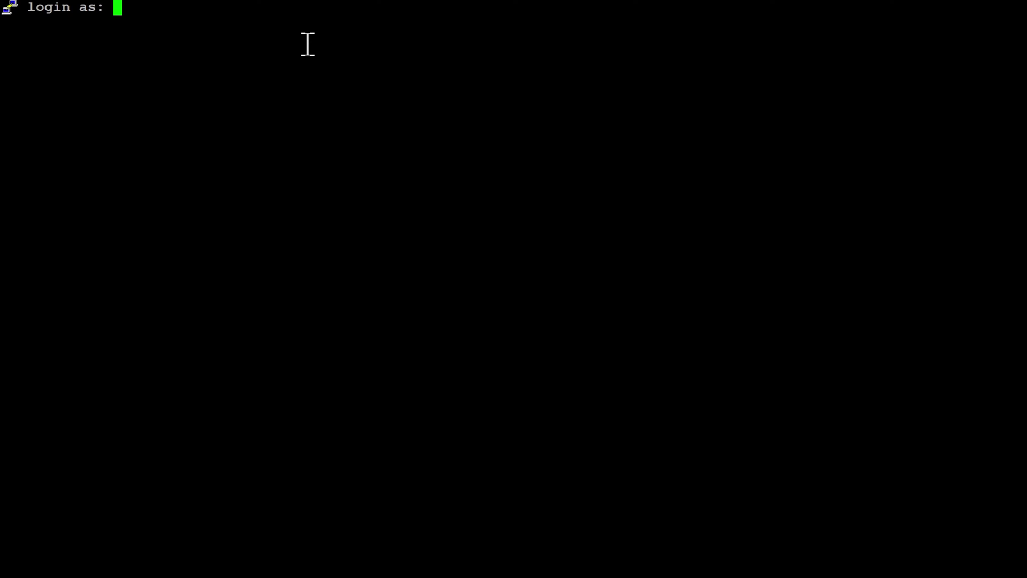
Step: Log in to the Linux provider's SSH session with the account username and password
{"action": "type", "text": "hexcrypto"}
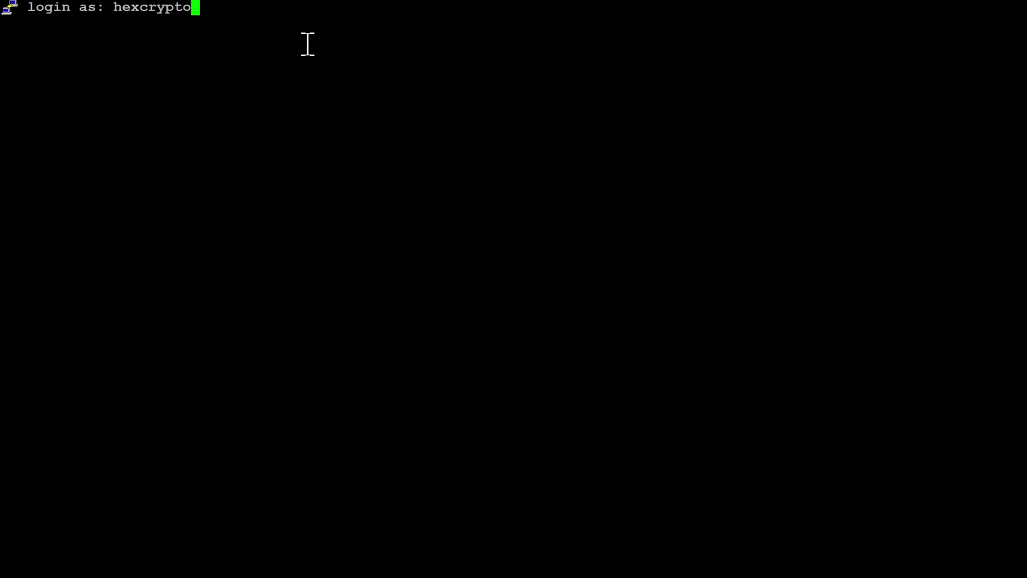
{"action": "key", "text": "Return"}
{"action": "key", "text": "Return"}
Step: Switch to the root user with sudo su, entering the account password, and clear the terminal
{"action": "type", "text": "sudo su"}
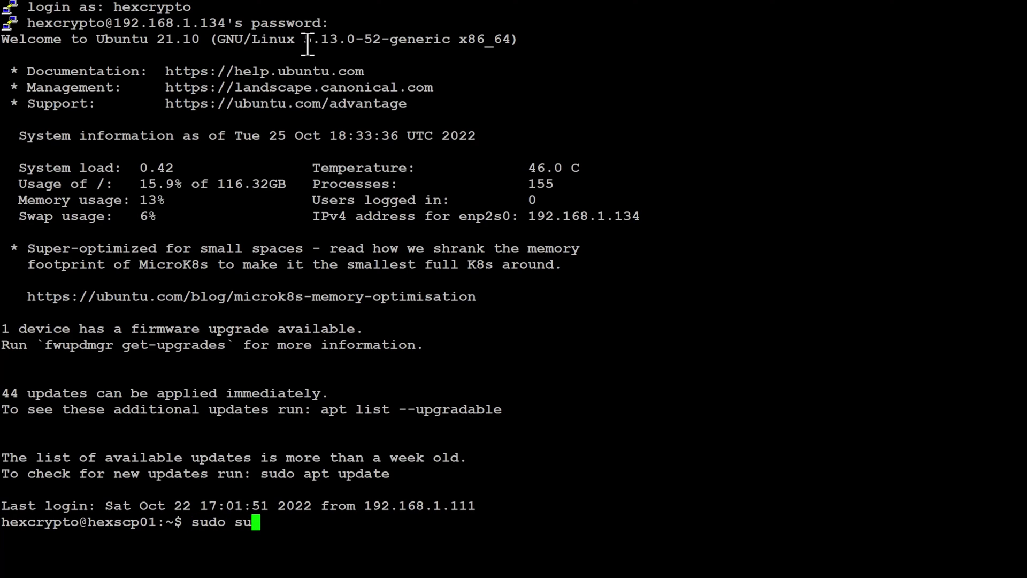
{"action": "key", "text": "Return"}
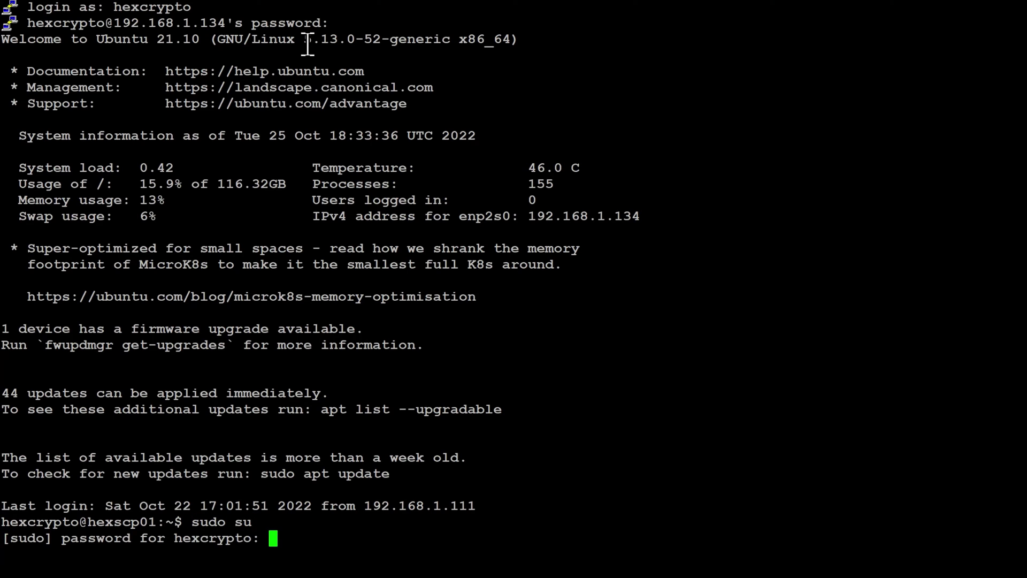
{"action": "key", "text": "Return"}
{"action": "key", "text": "Return"}
{"action": "key", "text": "Return"}
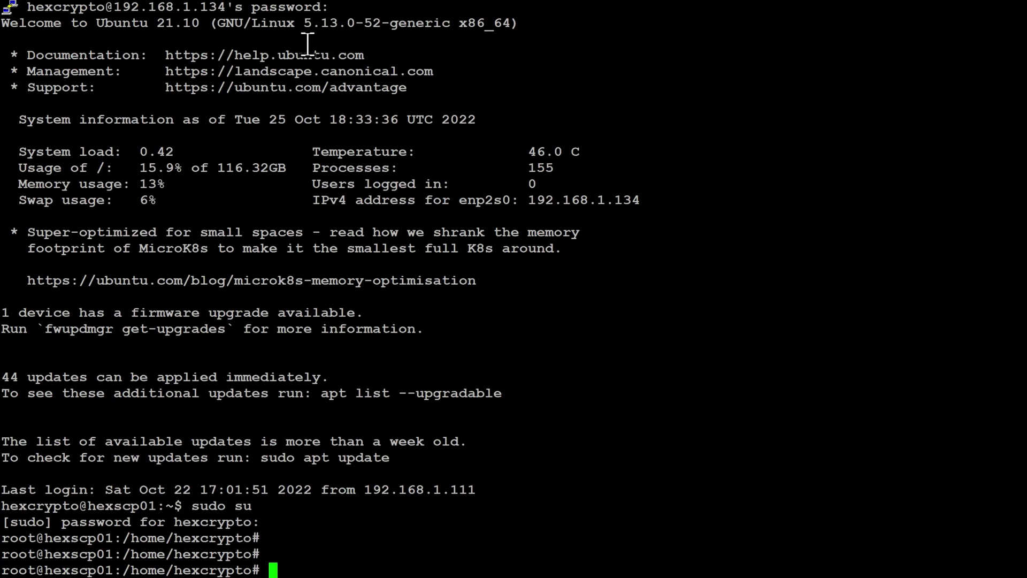
{"action": "key", "text": "ctrl+l"}
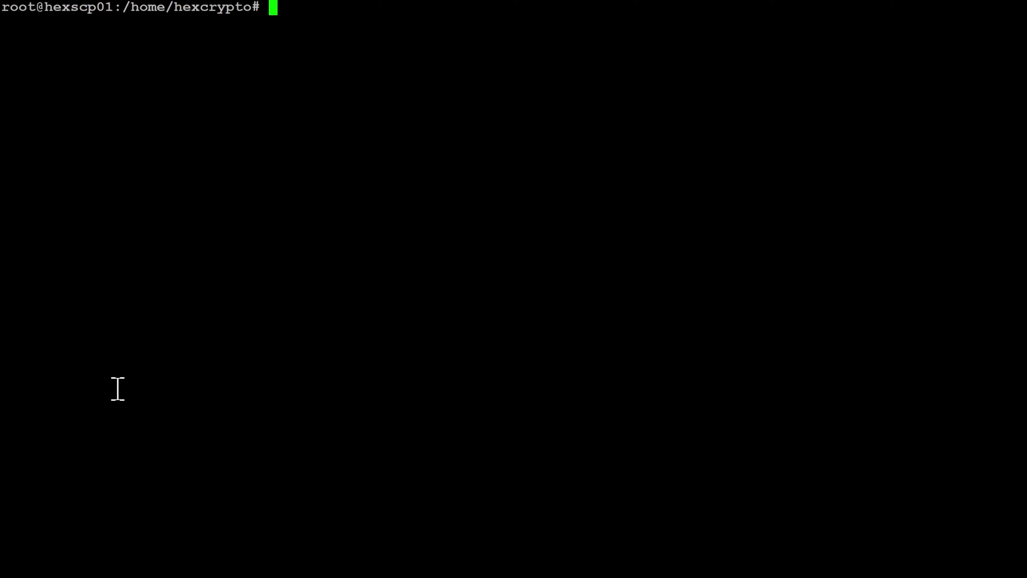
Step: Open the root crontab for editing with crontab -e and highlight the DuckDNS job line
{"action": "type", "text": "crontab"}
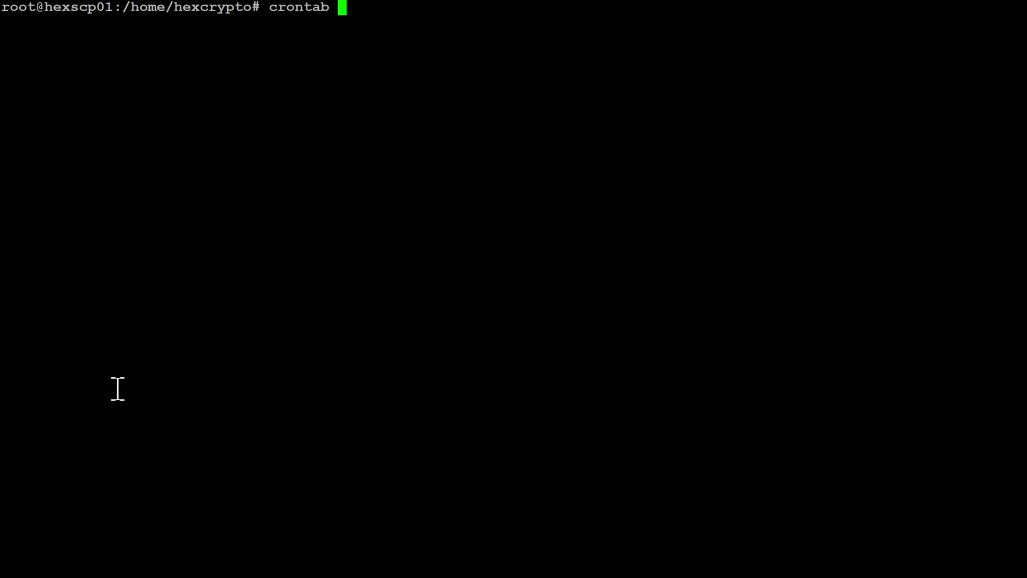
{"action": "type", "text": " -e"}
{"action": "key", "text": "Return"}
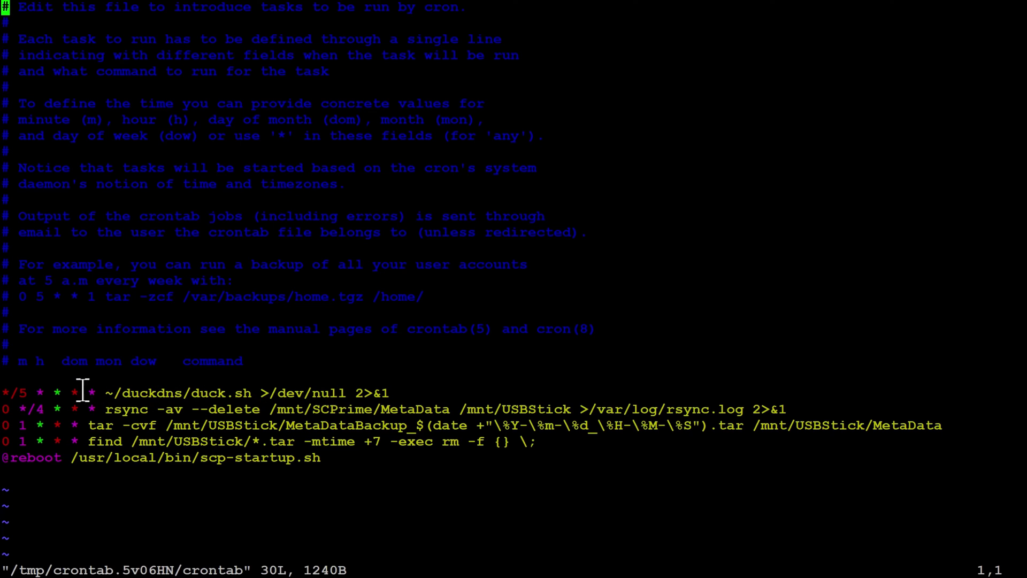
{"action": "left_click_drag", "start_coordinate": [401, 393], "coordinate": [4, 397]}
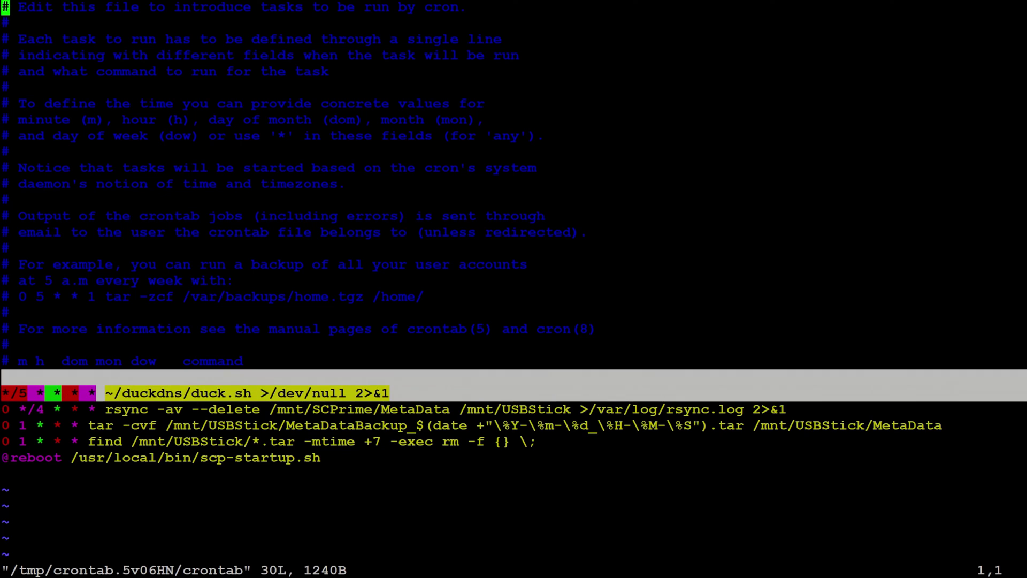
{"action": "left_click", "coordinate": [5, 396]}
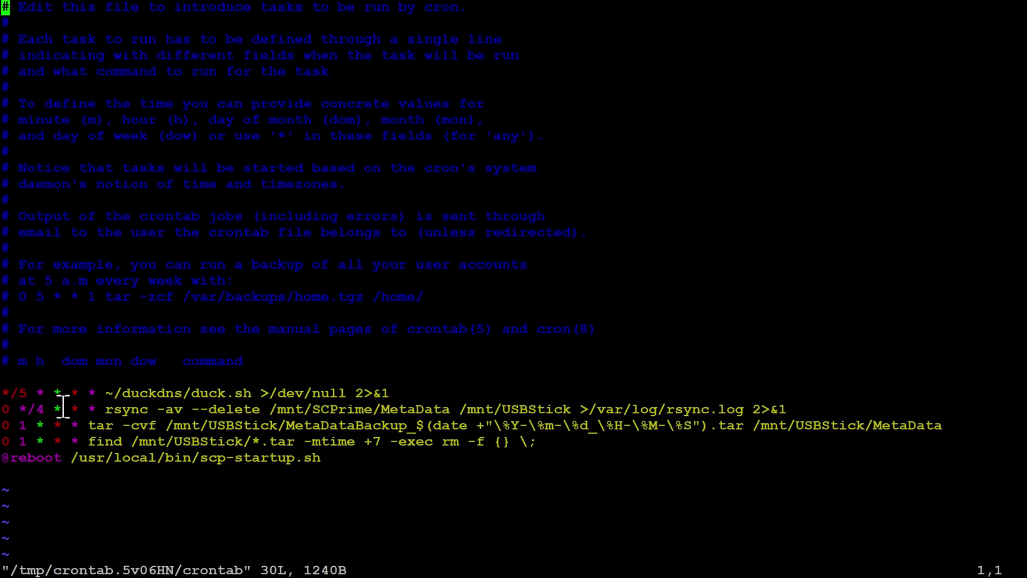
Step: Place the cursor at the start of the DuckDNS job line in the crontab and copy its ~/duckdns/ folder path
{"action": "key", "text": "Down"}
{"action": "key", "text": "Down"}
{"action": "key", "text": "Down"}
{"action": "key", "text": "Down"}
{"action": "key", "text": "Down"}
{"action": "key", "text": "Down"}
{"action": "key", "text": "Down"}
{"action": "key", "text": "Down"}
{"action": "key", "text": "Down"}
{"action": "key", "text": "Down"}
{"action": "key", "text": "Down"}
{"action": "key", "text": "Down"}
{"action": "key", "text": "Down"}
{"action": "key", "text": "Down"}
{"action": "key", "text": "Down"}
{"action": "key", "text": "Down"}
{"action": "key", "text": "Down"}
{"action": "key", "text": "Down"}
{"action": "key", "text": "Down"}
{"action": "key", "text": "Down"}
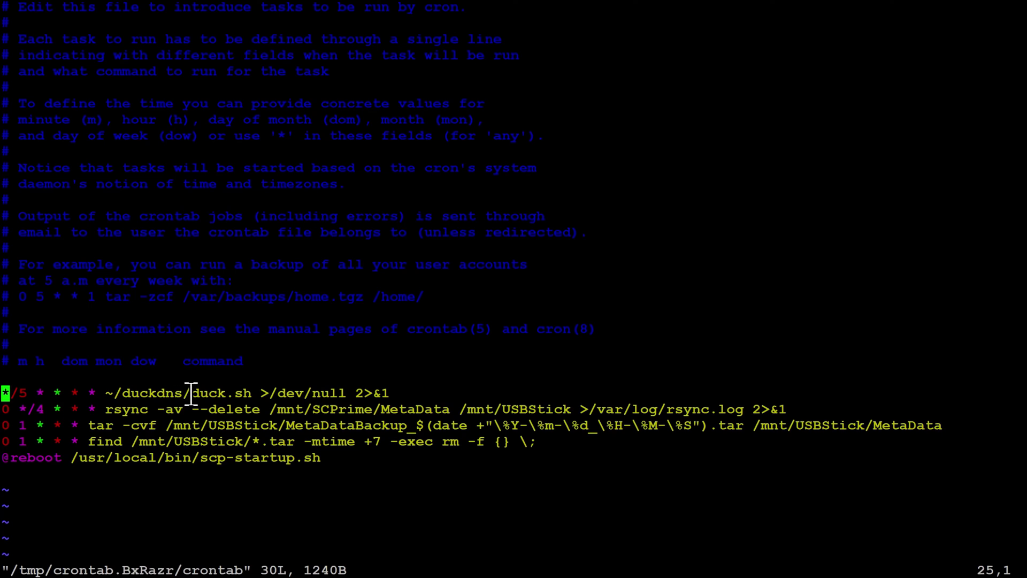
{"action": "left_click_drag", "start_coordinate": [196, 394], "coordinate": [107, 395]}
{"action": "mouse_move", "coordinate": [195, 394]}
{"action": "left_mouse_down"}
{"action": "mouse_move", "coordinate": [130, 393]}
{"action": "mouse_move", "coordinate": [188, 393]}
{"action": "left_mouse_up"}
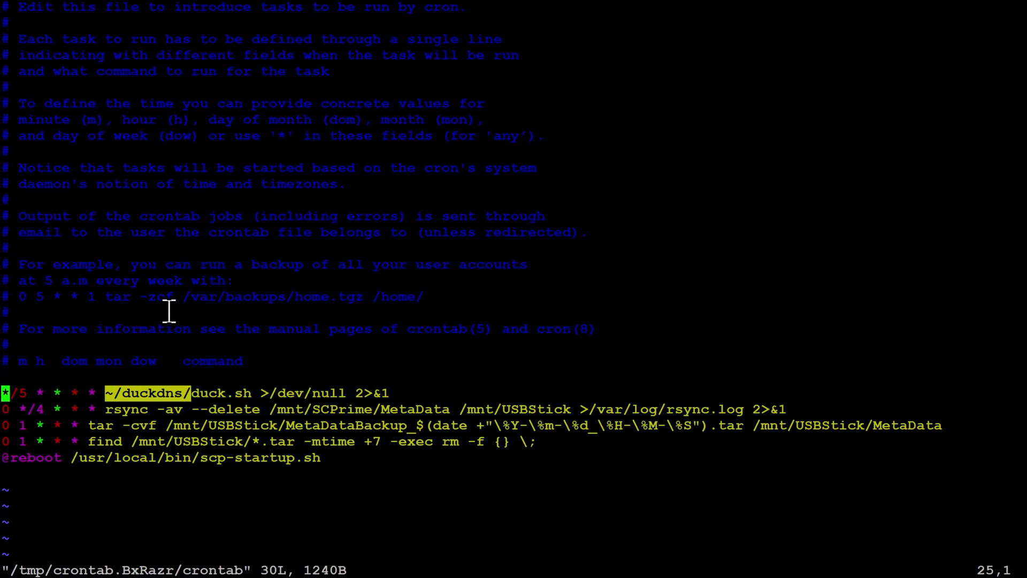
Step: Delete the entire text of the duck.sh job line from the crontab
{"action": "key", "text": "d"}
{"action": "key", "text": "W"}
{"action": "key", "text": "d"}
{"action": "key", "text": "W"}
{"action": "key", "text": "d"}
{"action": "key", "text": "W"}
{"action": "key", "text": "d"}
{"action": "key", "text": "W"}
{"action": "key", "text": "d"}
{"action": "key", "text": "W"}
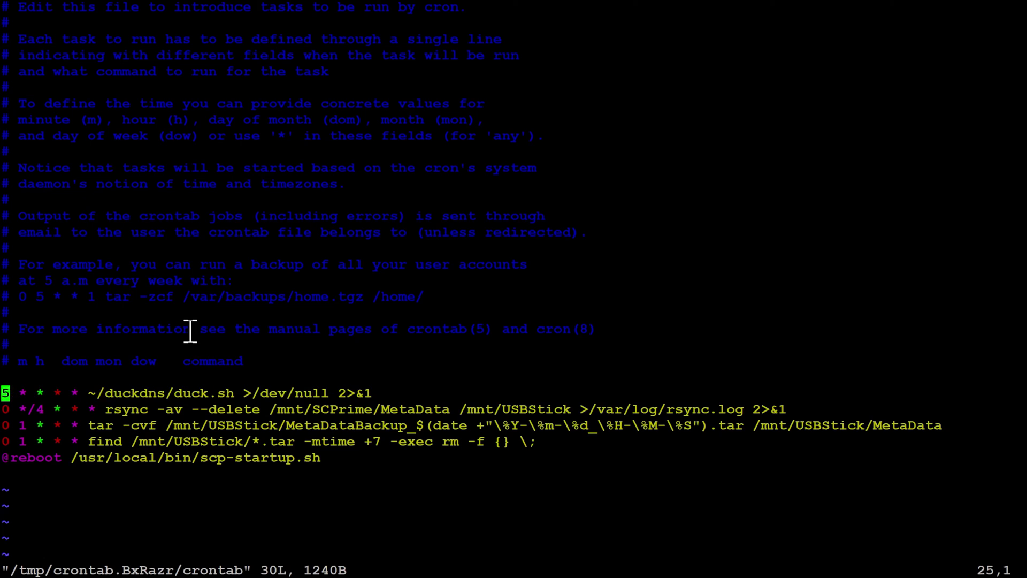
{"action": "key", "text": "d"}
{"action": "key", "text": "w"}
{"action": "key", "text": "d"}
{"action": "key", "text": "w"}
{"action": "key", "text": "d"}
{"action": "key", "text": "w"}
{"action": "key", "text": "d"}
{"action": "key", "text": "w"}
{"action": "key", "text": "d"}
{"action": "key", "text": "w"}
{"action": "key", "text": "d"}
{"action": "key", "text": "w"}
{"action": "key", "text": "d"}
{"action": "key", "text": "w"}
{"action": "key", "text": "d"}
{"action": "key", "text": "w"}
{"action": "key", "text": "d"}
{"action": "key", "text": "w"}
{"action": "key", "text": "d"}
{"action": "key", "text": "w"}
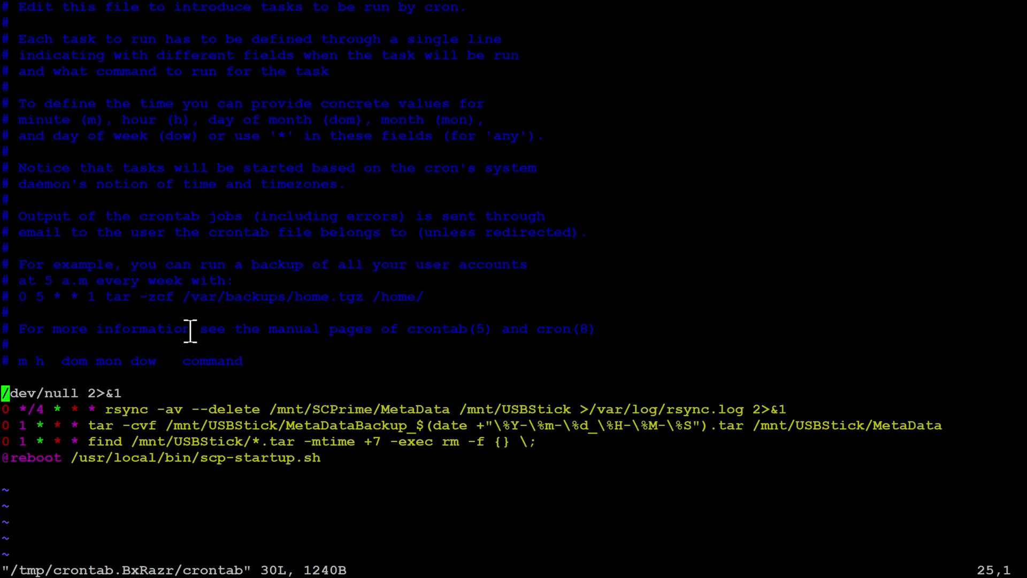
{"action": "key", "text": "d"}
{"action": "key", "text": "W"}
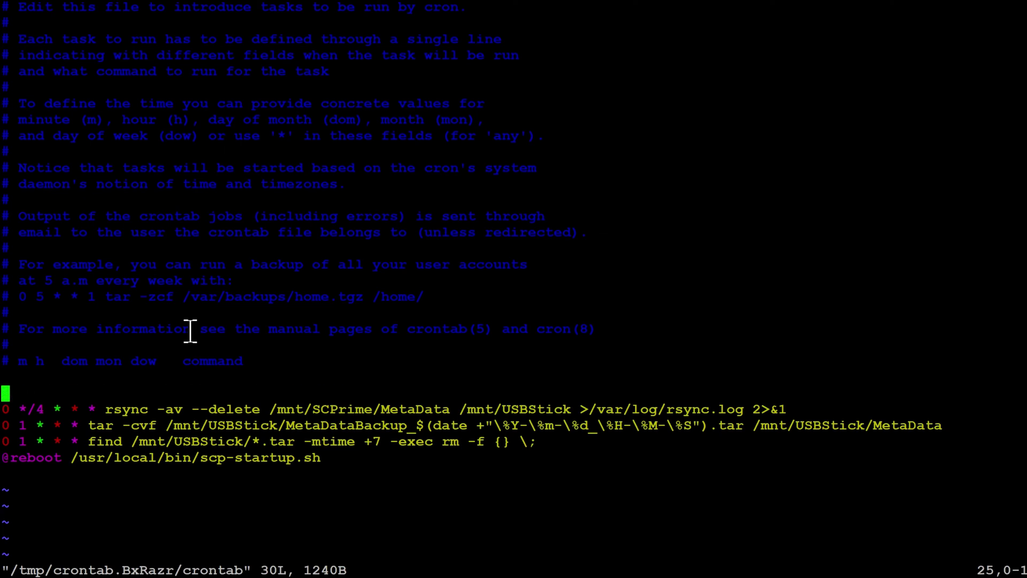
Step: Save and close the crontab with :wq, and list its contents with crontab -l
{"action": "key", "text": "colon"}
{"action": "type", "text": "wq"}
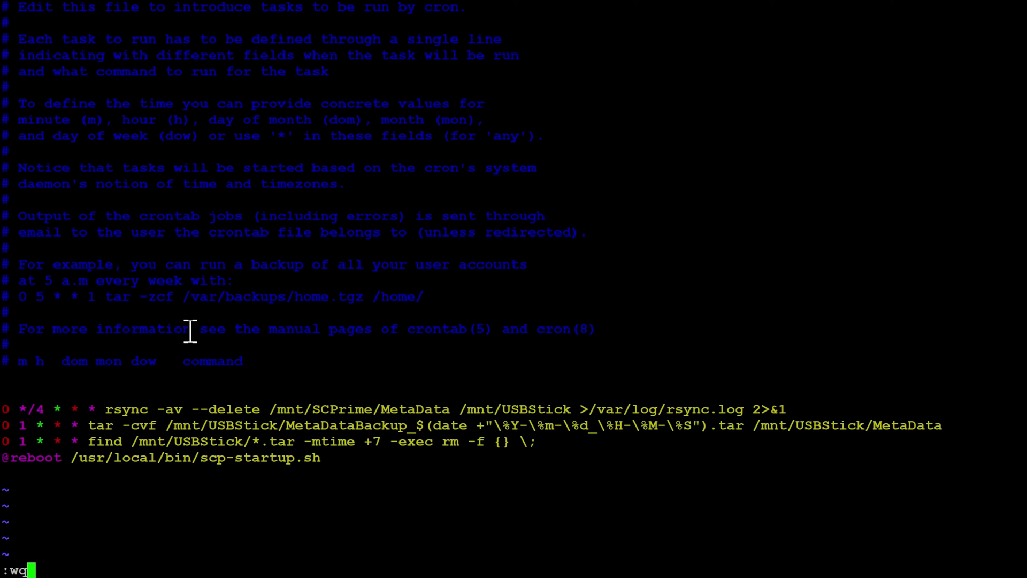
{"action": "key", "text": "Return"}
{"action": "type", "text": "crontab -l"}
{"action": "key", "text": "Return"}
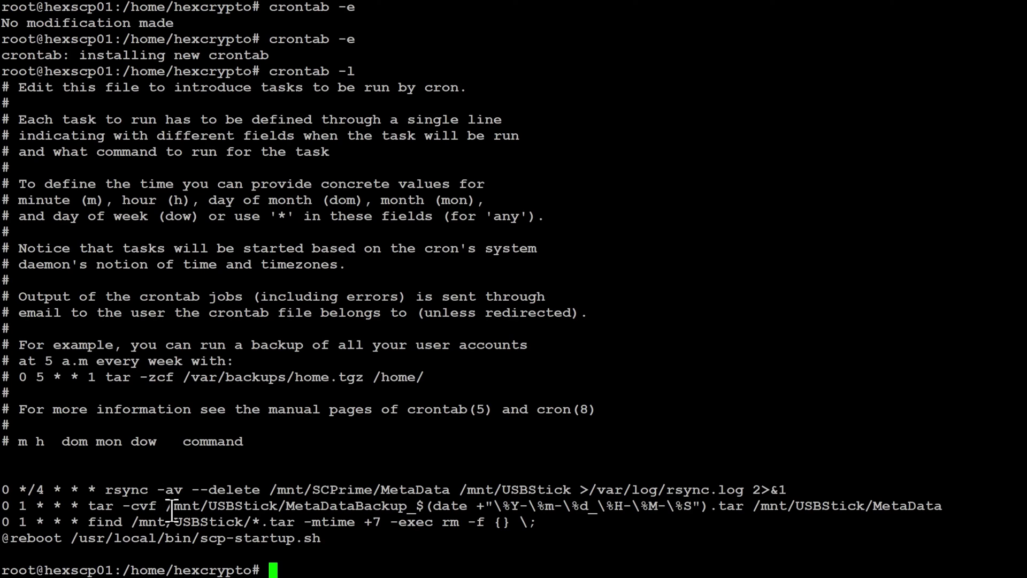
Step: Change to root's home directory with cd ~/ and list its contents
{"action": "type", "text": "cd"}
{"action": "right_click", "coordinate": [210, 450]}
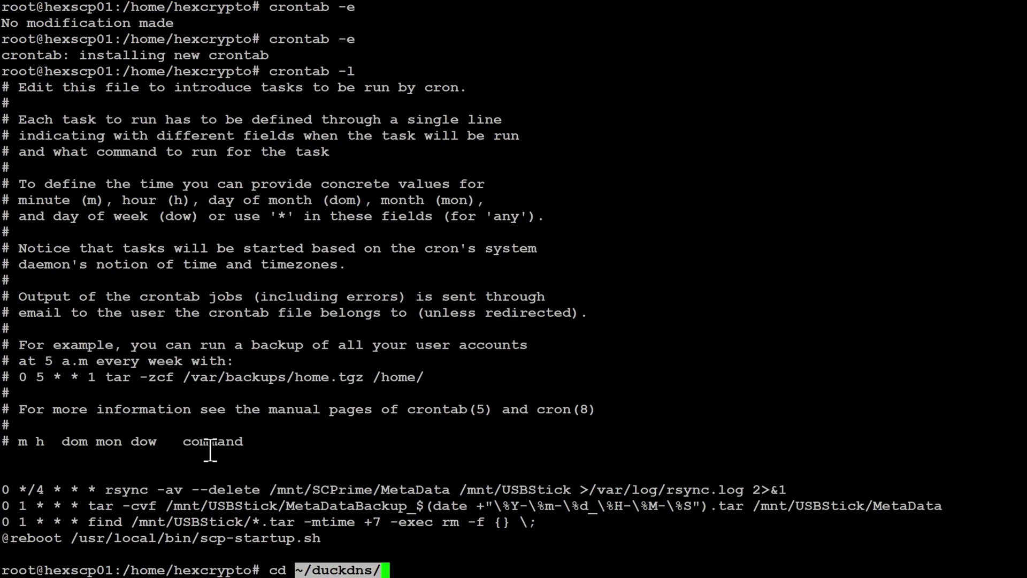
{"action": "key", "text": "BackSpace"}
{"action": "key", "text": "BackSpace"}
{"action": "key", "text": "BackSpace"}
{"action": "key", "text": "BackSpace"}
{"action": "key", "text": "BackSpace"}
{"action": "key", "text": "BackSpace"}
{"action": "key", "text": "BackSpace"}
{"action": "key", "text": "BackSpace"}
{"action": "key", "text": "Return"}
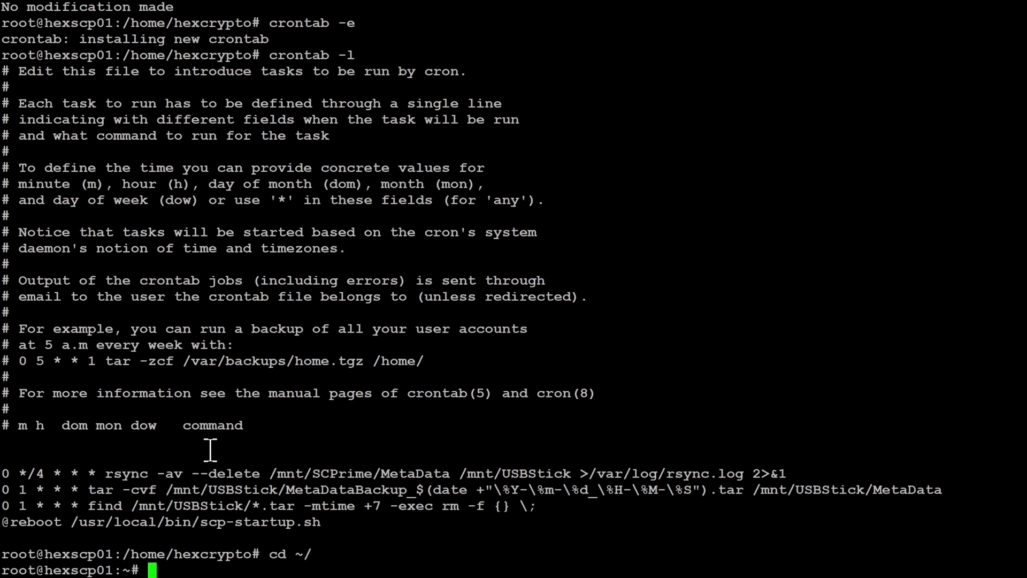
{"action": "type", "text": "ls"}
{"action": "key", "text": "Return"}
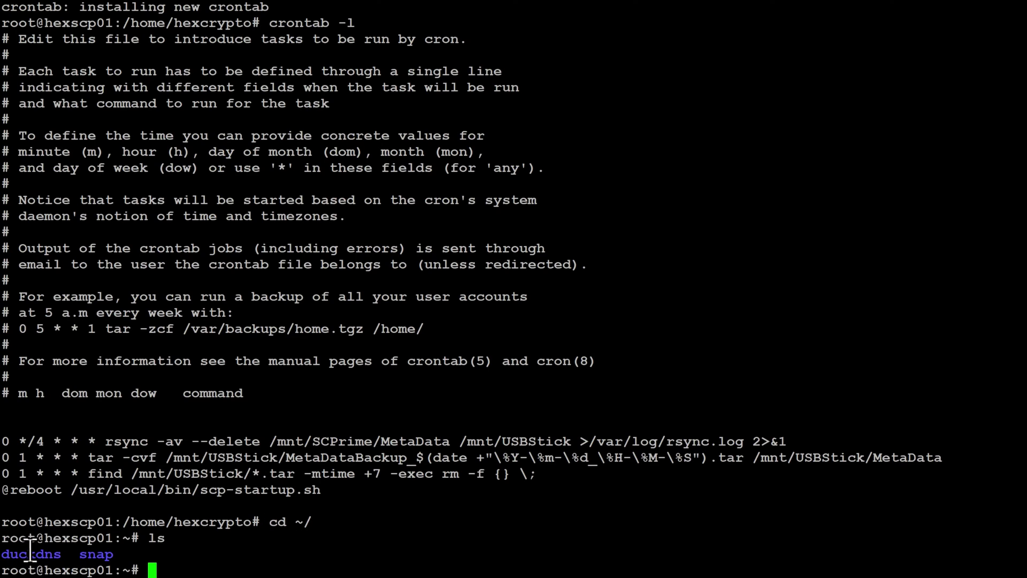
Step: Remove the duckdns folder with rm -Rf and list the directory again
{"action": "type", "text": "rm -Rf"}
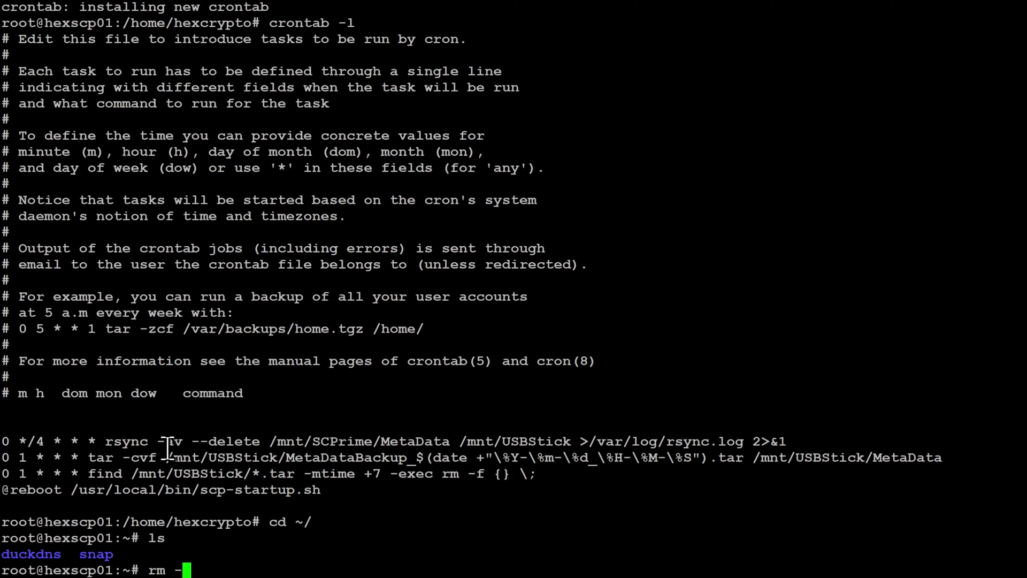
{"action": "double_click", "coordinate": [24, 555]}
{"action": "right_click", "coordinate": [245, 540]}
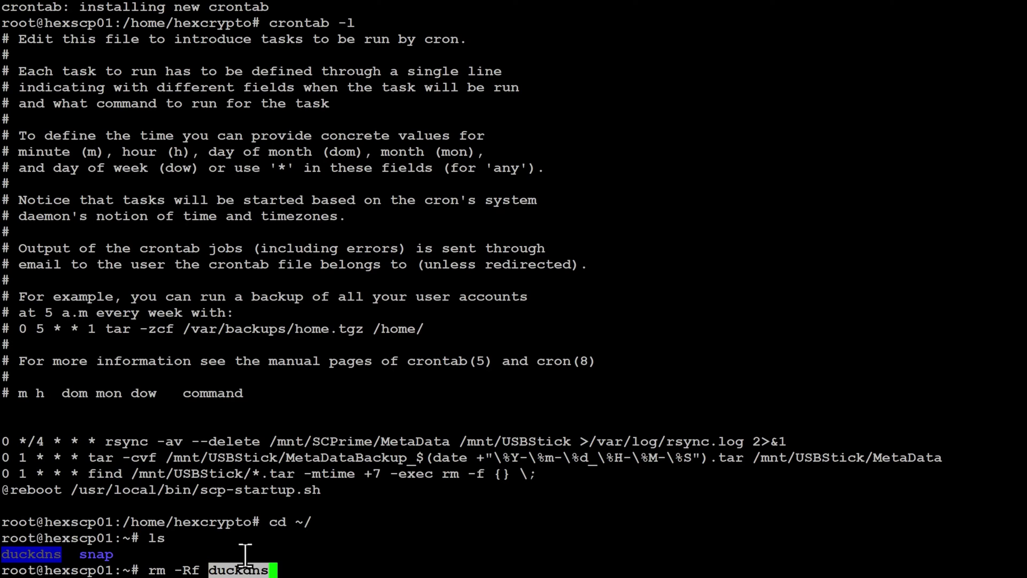
{"action": "key", "text": "Return"}
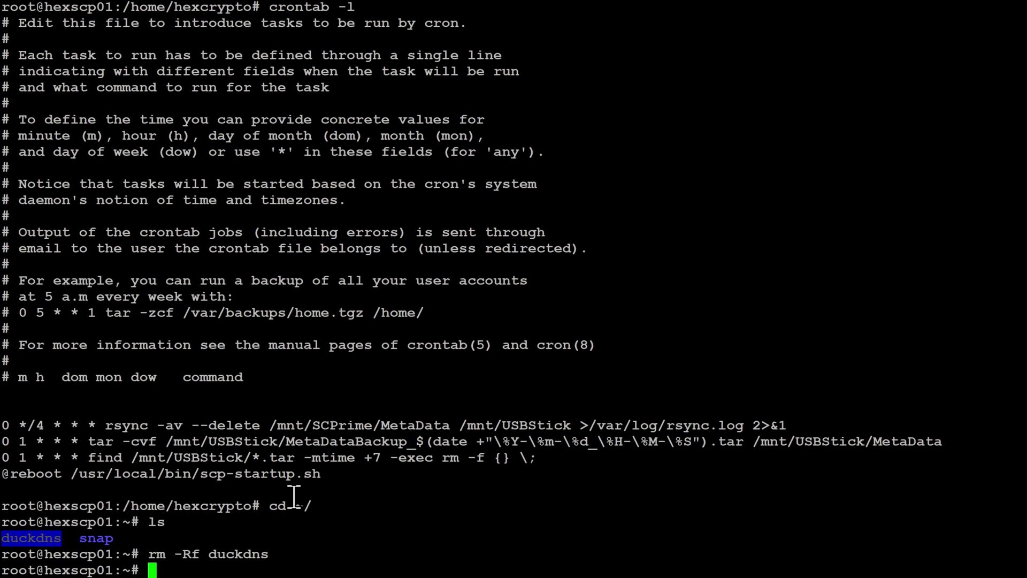
{"action": "type", "text": "ls"}
{"action": "key", "text": "Return"}
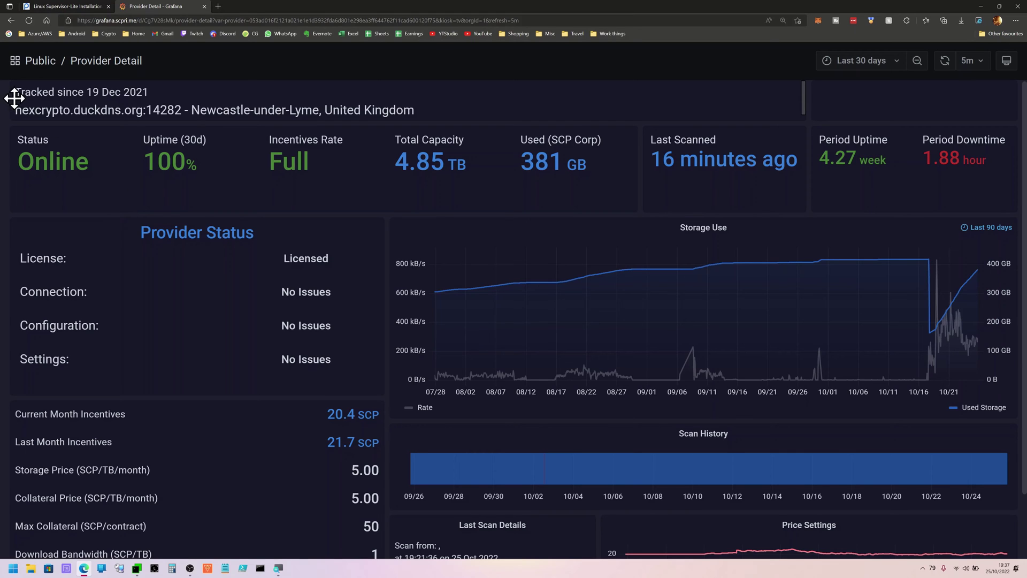
Step: In the browser, highlight the provider's announced DuckDNS address on the Grafana Provider Detail dashboard
{"action": "left_click_drag", "start_coordinate": [15, 110], "coordinate": [186, 110]}
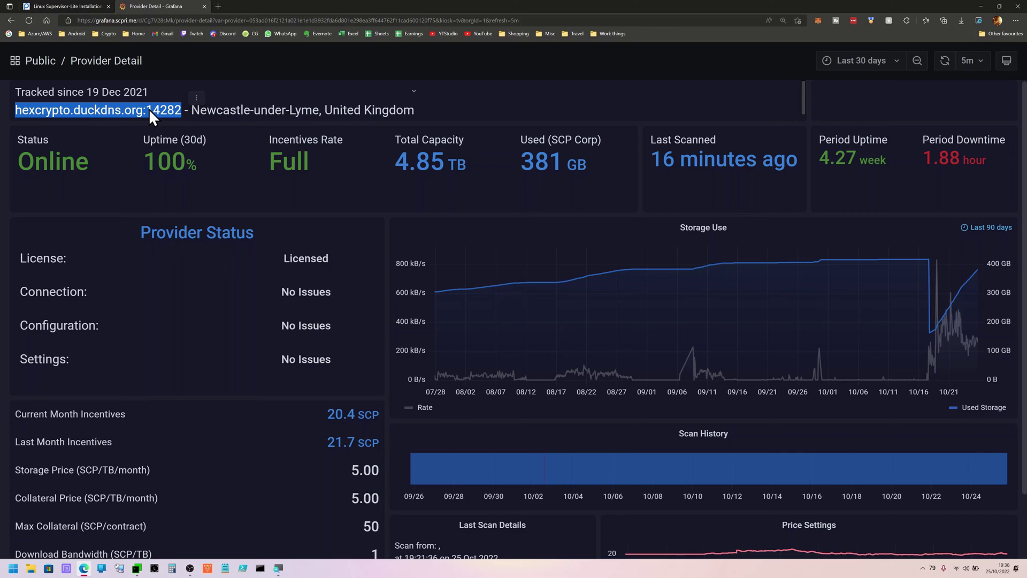
{"action": "left_click_drag", "start_coordinate": [15, 110], "coordinate": [142, 113]}
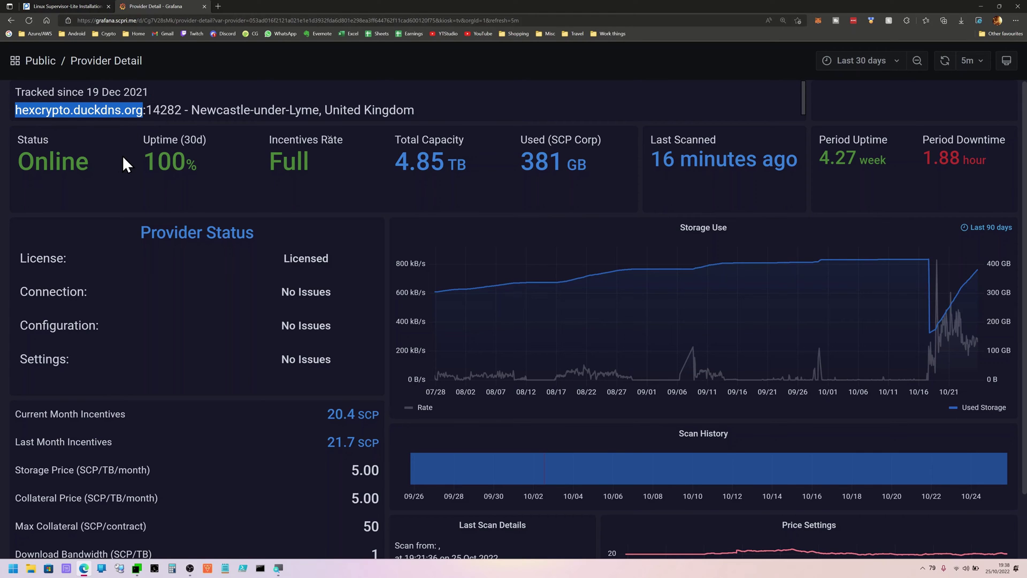
Step: Return to the installation guide and open its ScPrime Software page link in a new browser tab
{"action": "key", "text": "ctrl+Tab"}
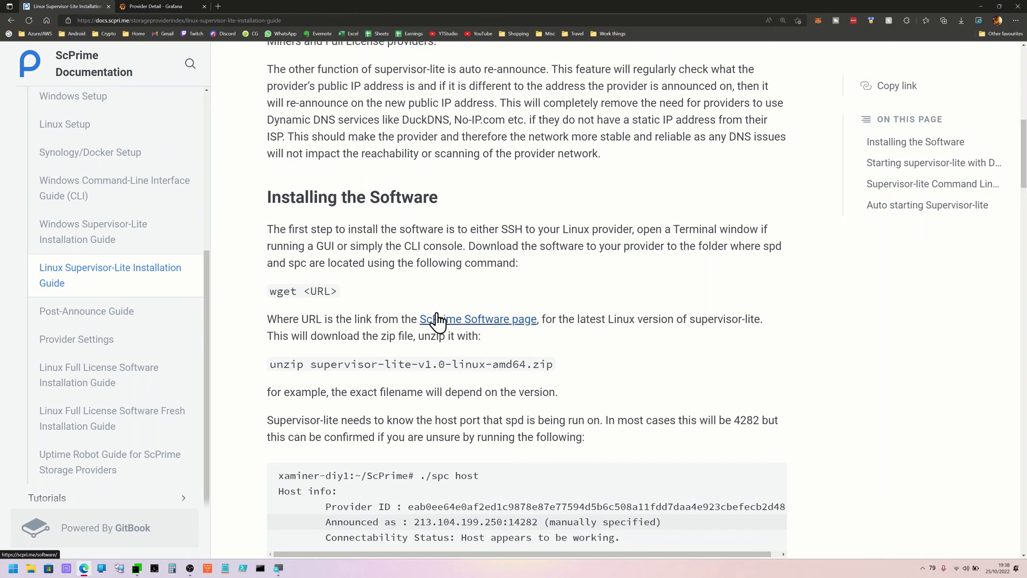
{"action": "scroll", "coordinate": [419, 268], "scroll_direction": "up", "scroll_amount": 3}
{"action": "scroll", "coordinate": [419, 268], "scroll_direction": "up", "scroll_amount": 3}
{"action": "scroll", "coordinate": [420, 275], "scroll_direction": "down", "scroll_amount": 6}
{"action": "middle_click", "coordinate": [467, 320]}
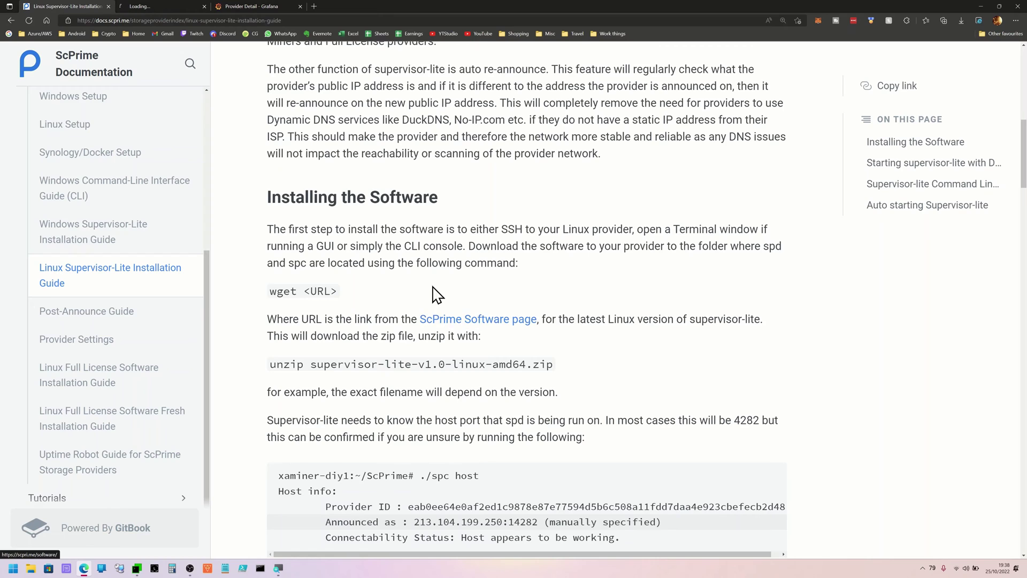
{"action": "left_click", "coordinate": [156, 4]}
{"action": "left_click_drag", "start_coordinate": [379, 276], "coordinate": [364, 245]}
{"action": "left_click", "coordinate": [359, 245]}
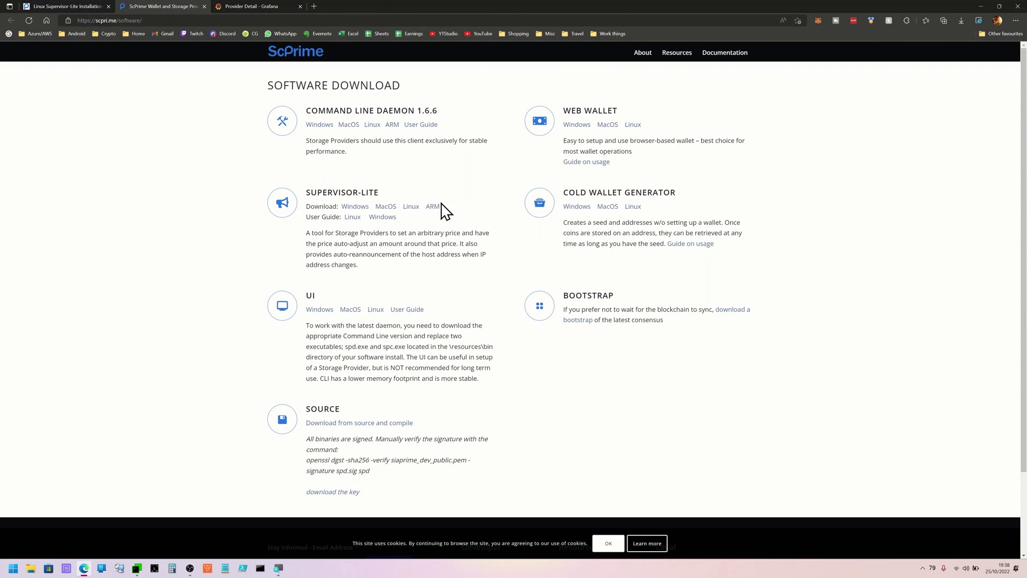
Step: Copy the Linux supervisor-lite download link and fetch supervisor-lite-v1.0-linux-amd64.zip with wget in the terminal
{"action": "right_click", "coordinate": [411, 210]}
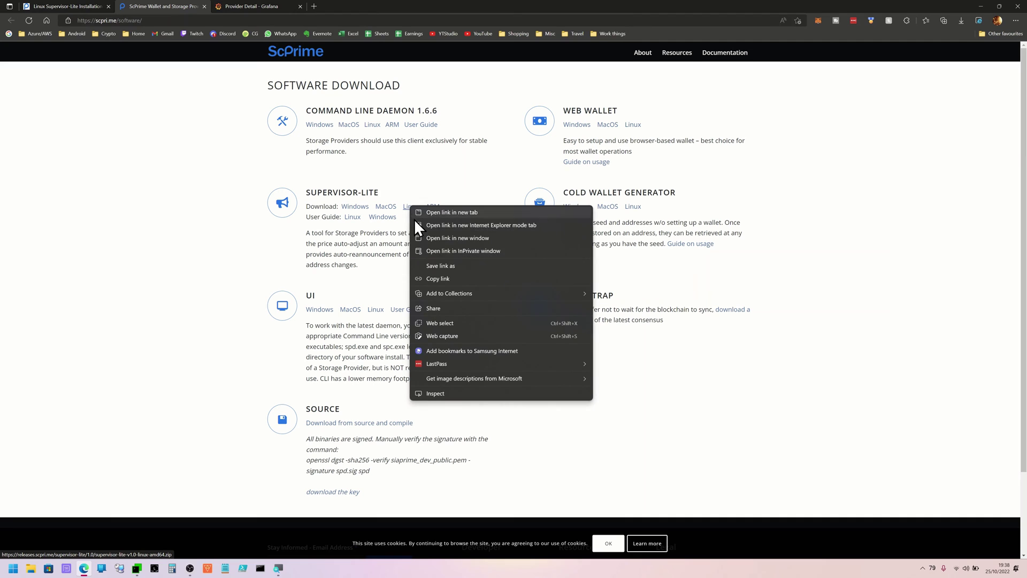
{"action": "left_click", "coordinate": [438, 278]}
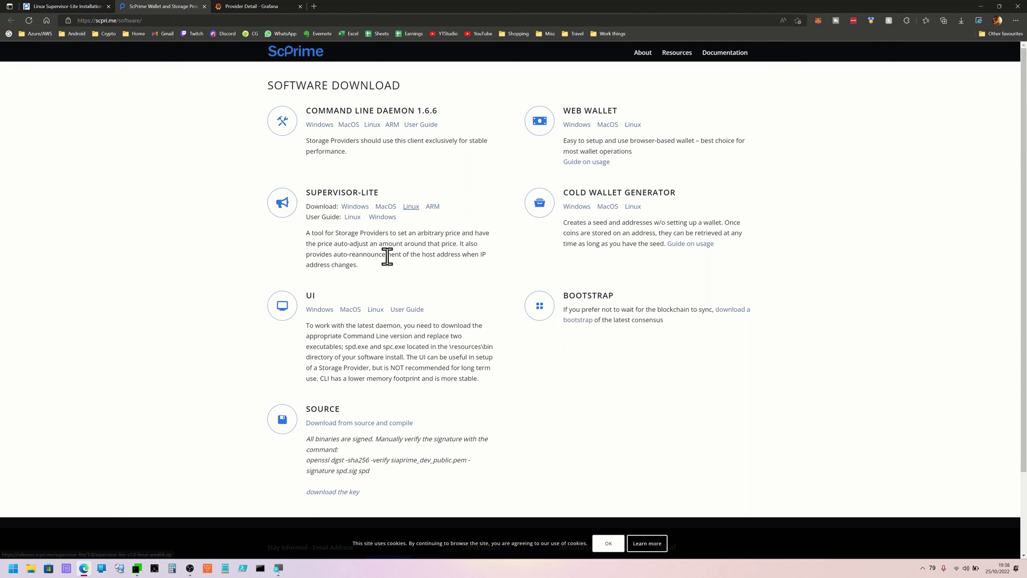
{"action": "left_click", "coordinate": [137, 570]}
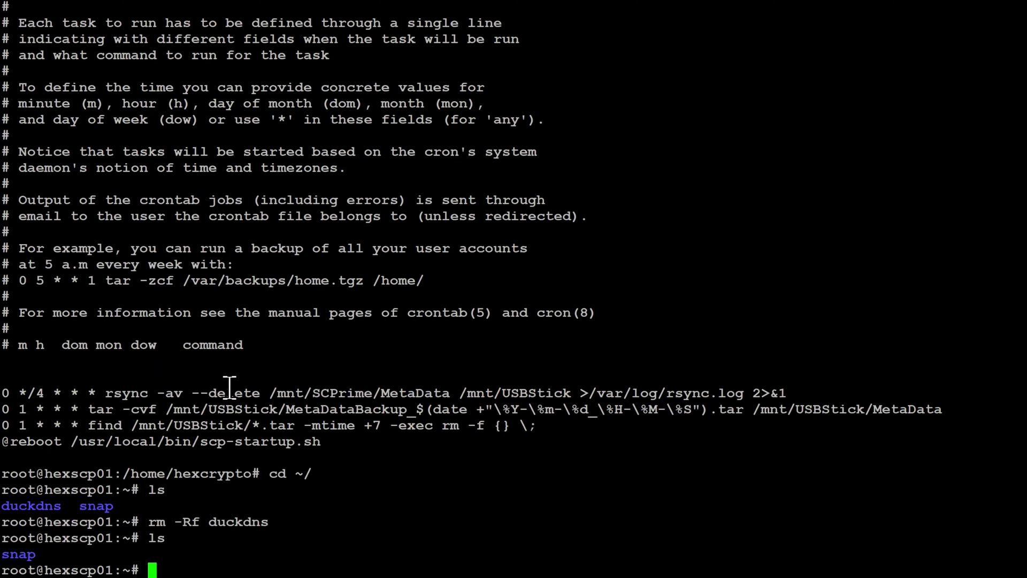
{"action": "type", "text": "wget"}
{"action": "right_click", "coordinate": [252, 461]}
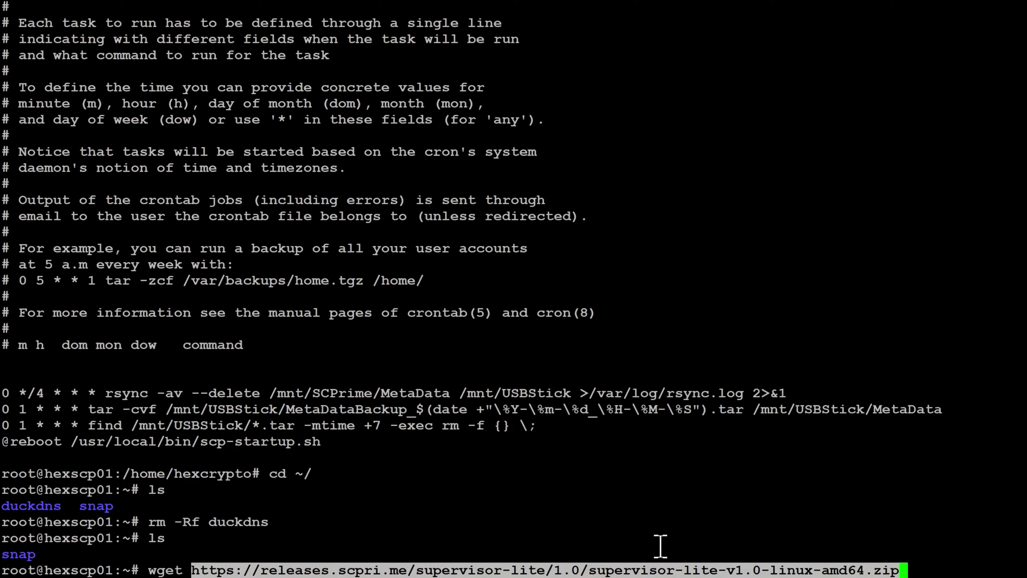
{"action": "key", "text": "Return"}
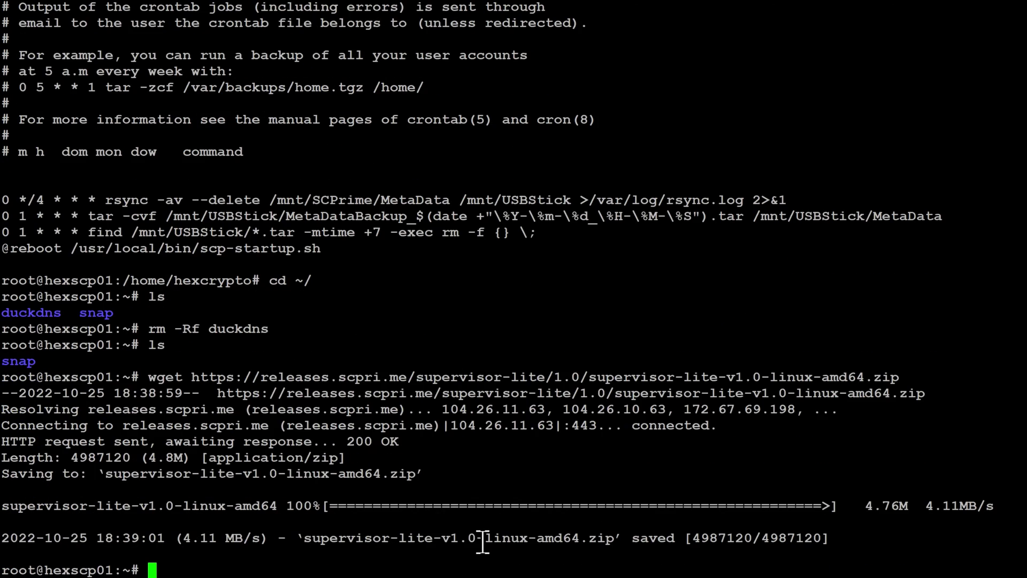
Step: List the contents of root's home directory with ls to check the downloaded archive
{"action": "type", "text": "un"}
{"action": "key", "text": "BackSpace"}
{"action": "key", "text": "BackSpace"}
{"action": "type", "text": "ls"}
{"action": "key", "text": "Return"}
{"action": "key", "text": "Return"}
{"action": "key", "text": "Return"}
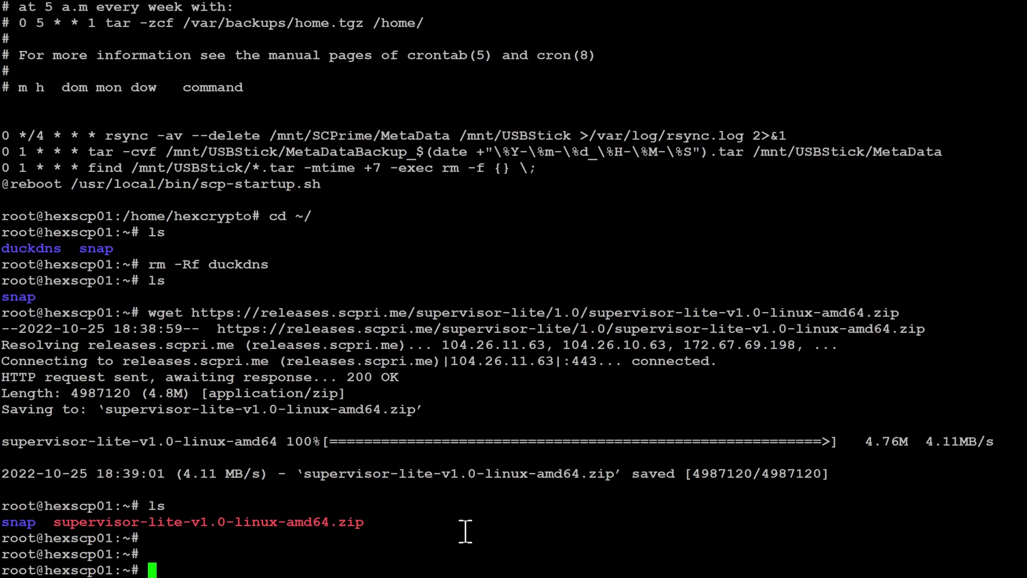
Step: Unzip supervisor-lite-v1.0-linux-amd64.zip, and list all files in long format with ls -lah on a cleared screen
{"action": "type", "text": "unzip"}
{"action": "double_click", "coordinate": [271, 528]}
{"action": "right_click", "coordinate": [330, 508]}
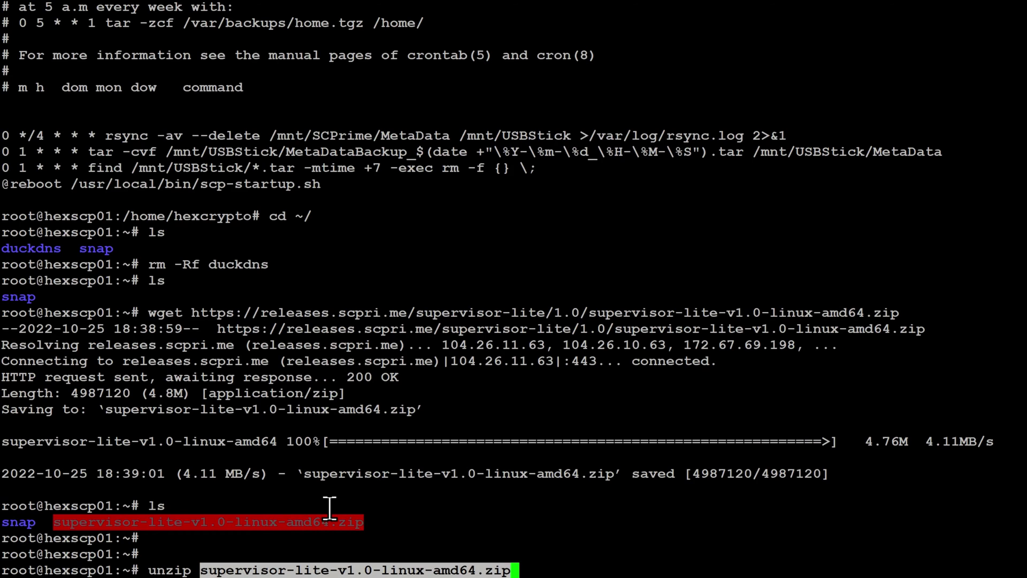
{"action": "key", "text": "Return"}
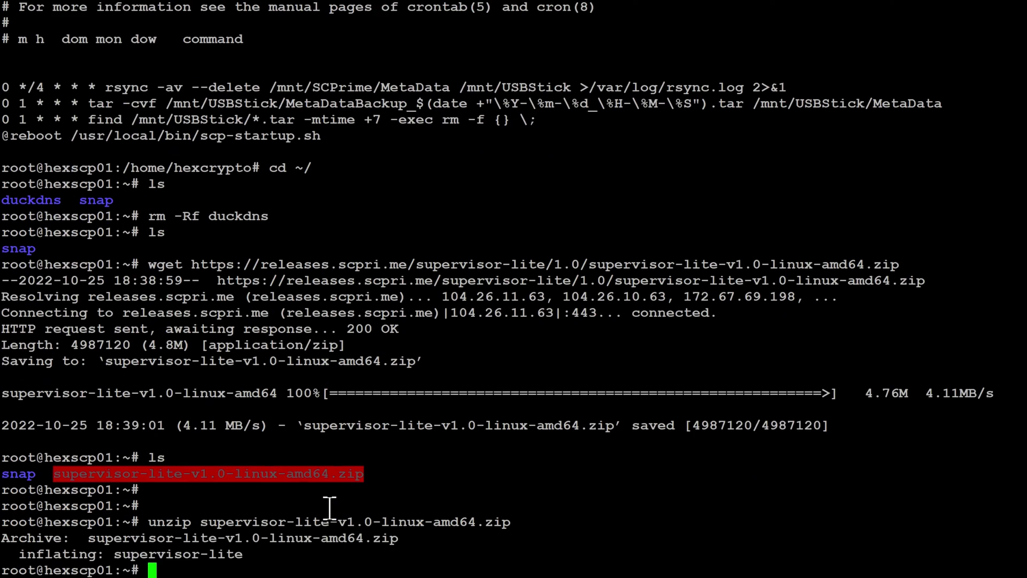
{"action": "key", "text": "ctrl+l"}
{"action": "type", "text": "ls -lah"}
{"action": "key", "text": "Return"}
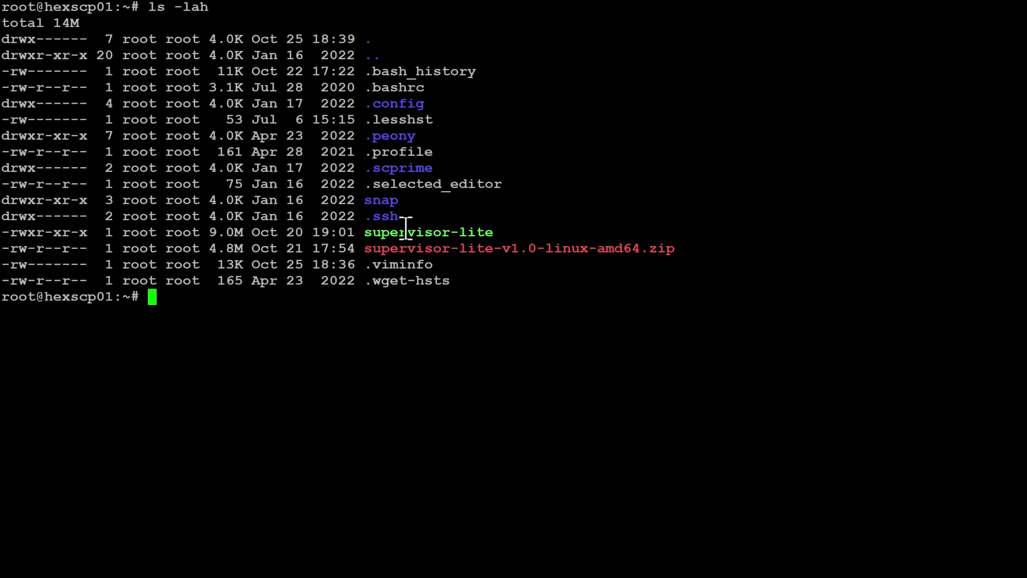
Step: Move the extracted supervisor-lite file to /mnt/SCPrimeCurrentVersion with mv
{"action": "type", "text": "mv"}
{"action": "double_click", "coordinate": [404, 231]}
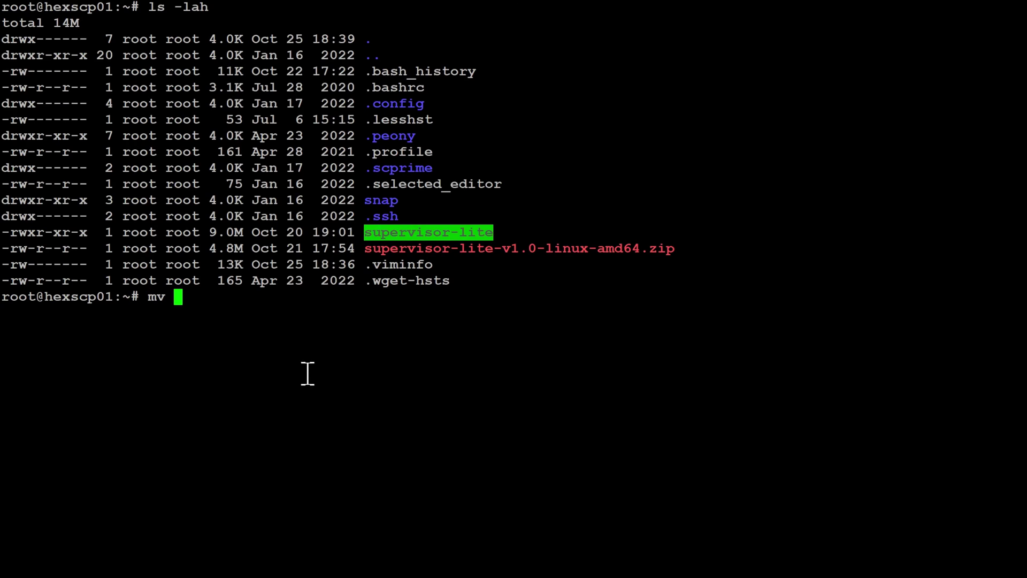
{"action": "right_click", "coordinate": [253, 302]}
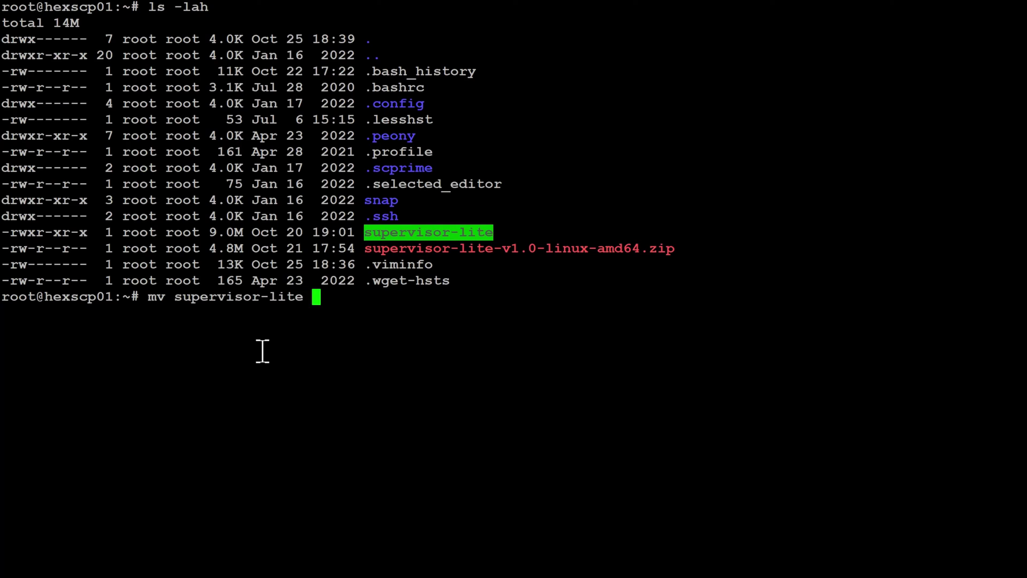
{"action": "type", "text": "./"}
{"action": "key", "text": "BackSpace"}
{"action": "key", "text": "BackSpace"}
{"action": "type", "text": "/mnt/SCPrimeCurrentVersion"}
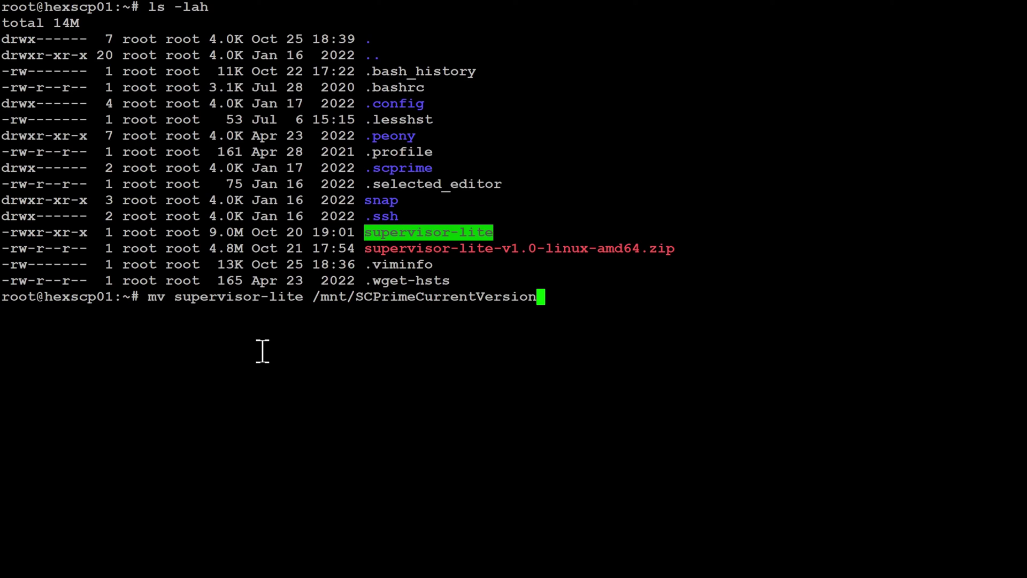
{"action": "key", "text": "Return"}
Step: Change to the /mnt/SCPrimeCurrentVersion directory and list its contents with ls -lah
{"action": "left_click_drag", "start_coordinate": [540, 296], "coordinate": [316, 297]}
{"action": "key", "text": "super+c"}
{"action": "type", "text": "cd"}
{"action": "right_click", "coordinate": [235, 368]}
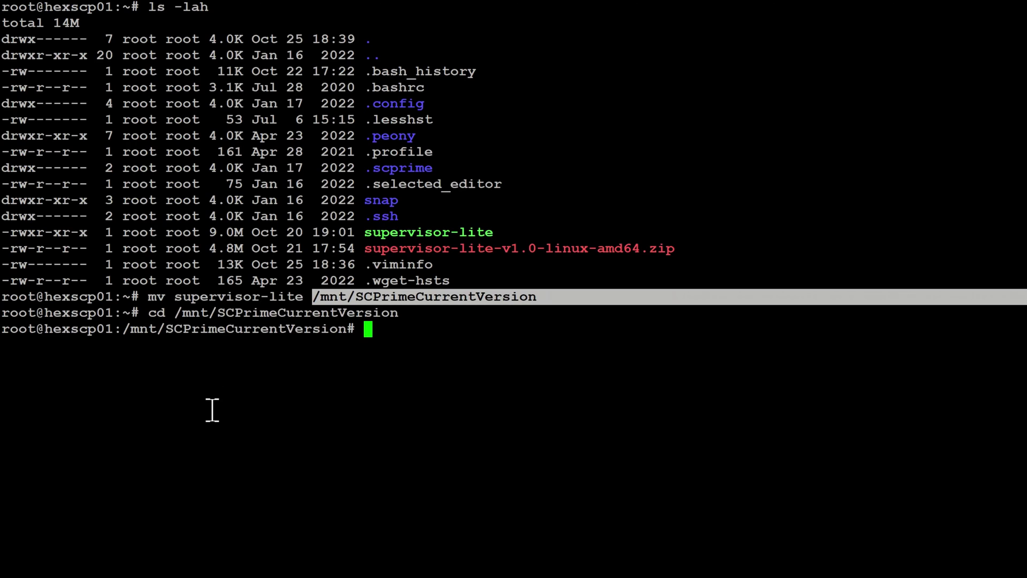
{"action": "type", "text": "ls -lah"}
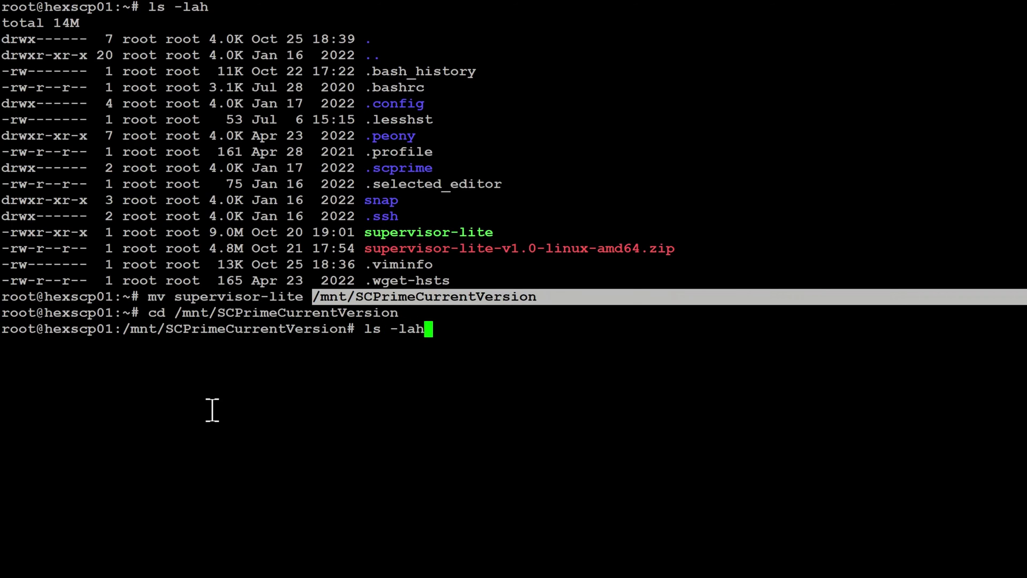
{"action": "key", "text": "Return"}
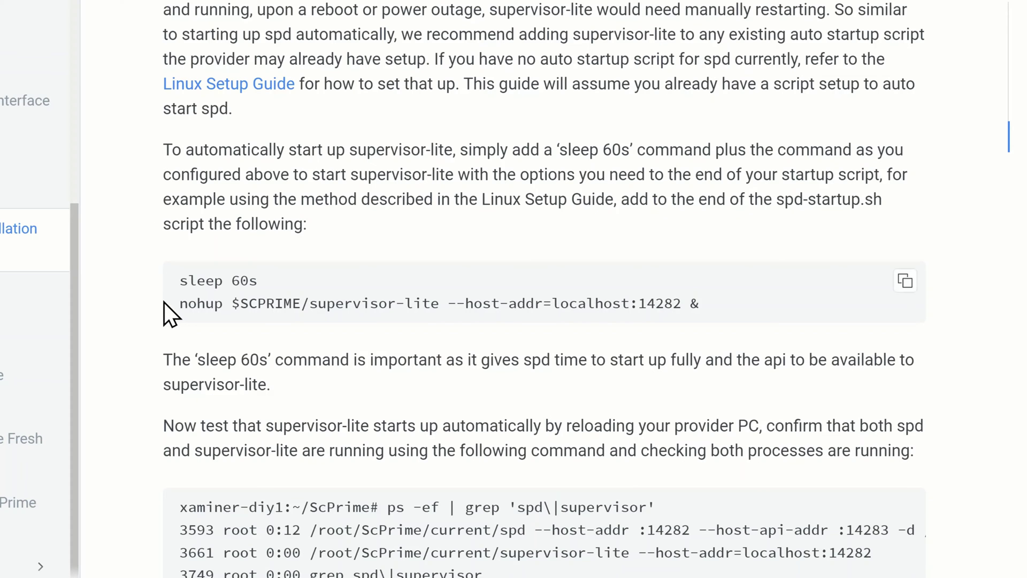
Step: In the installation guide, examine the startup commands by highlighting sleep 60s, port 14282 and the --host-addr option
{"action": "mouse_move", "coordinate": [167, 306]}
{"action": "left_click_drag", "start_coordinate": [260, 281], "coordinate": [178, 281]}
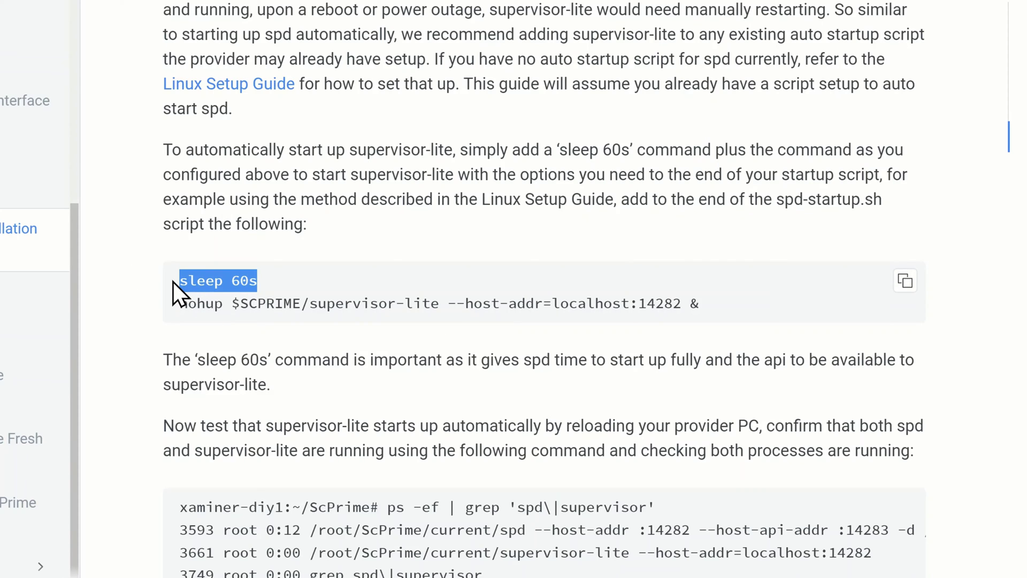
{"action": "left_click", "coordinate": [193, 258]}
{"action": "left_click_drag", "start_coordinate": [681, 303], "coordinate": [638, 299]}
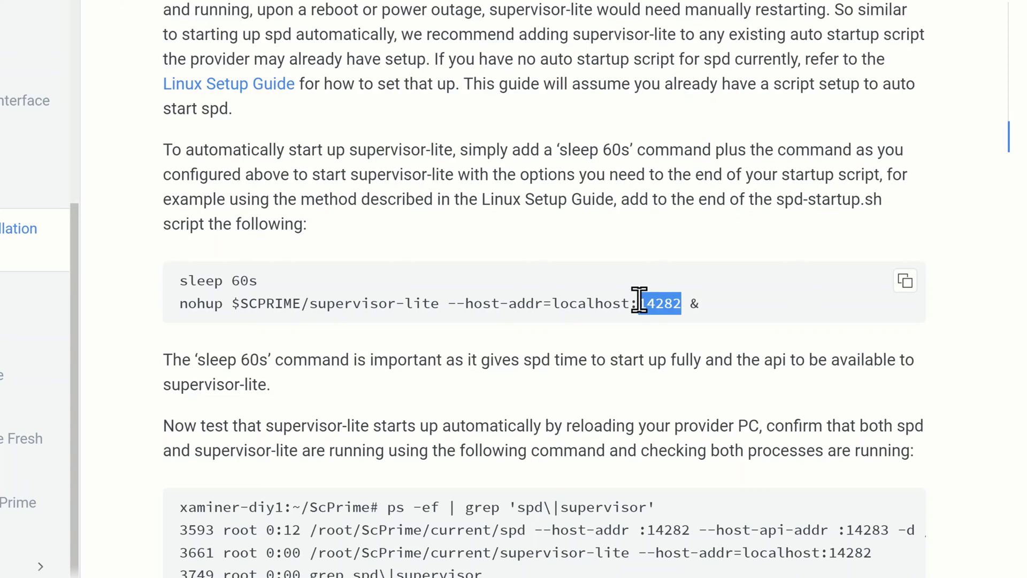
{"action": "left_click", "coordinate": [646, 303]}
{"action": "left_click_drag", "start_coordinate": [449, 303], "coordinate": [678, 303]}
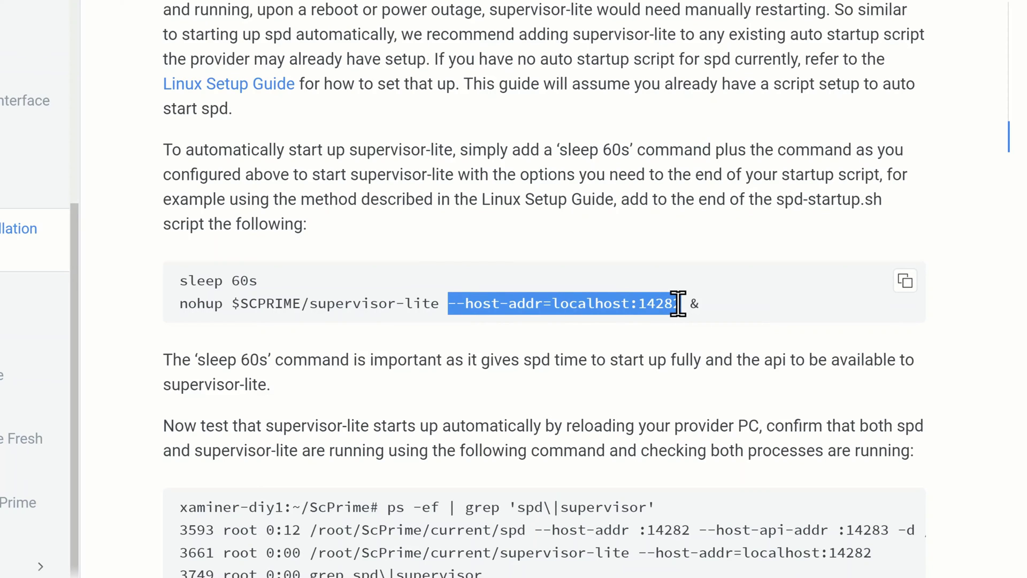
{"action": "left_click", "coordinate": [653, 303]}
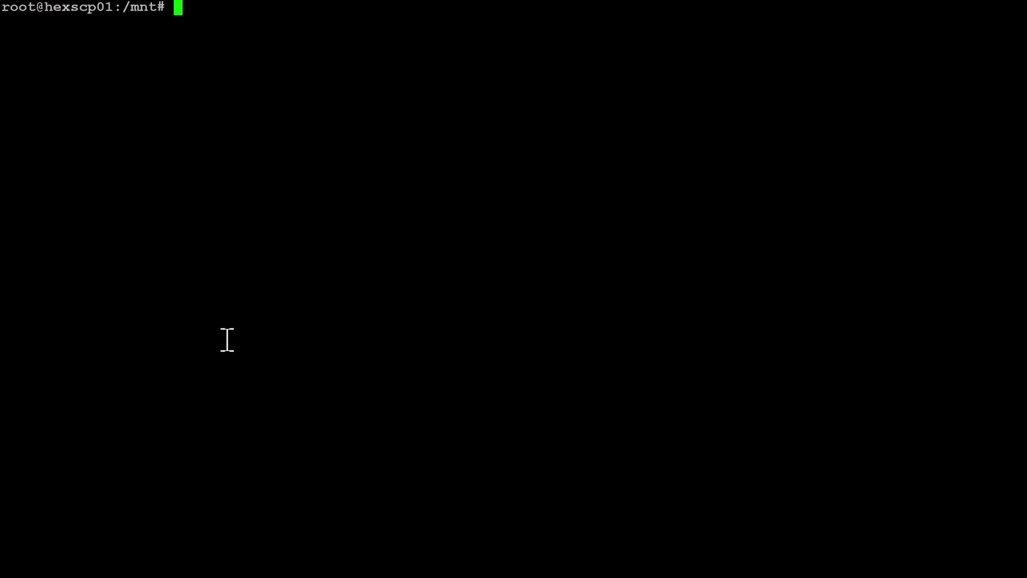
Step: In the terminal, change to /usr/local/bin and list its contents with ls -lah
{"action": "type", "text": "cd /us"}
{"action": "key", "text": "Tab"}
{"action": "type", "text": "local/"}
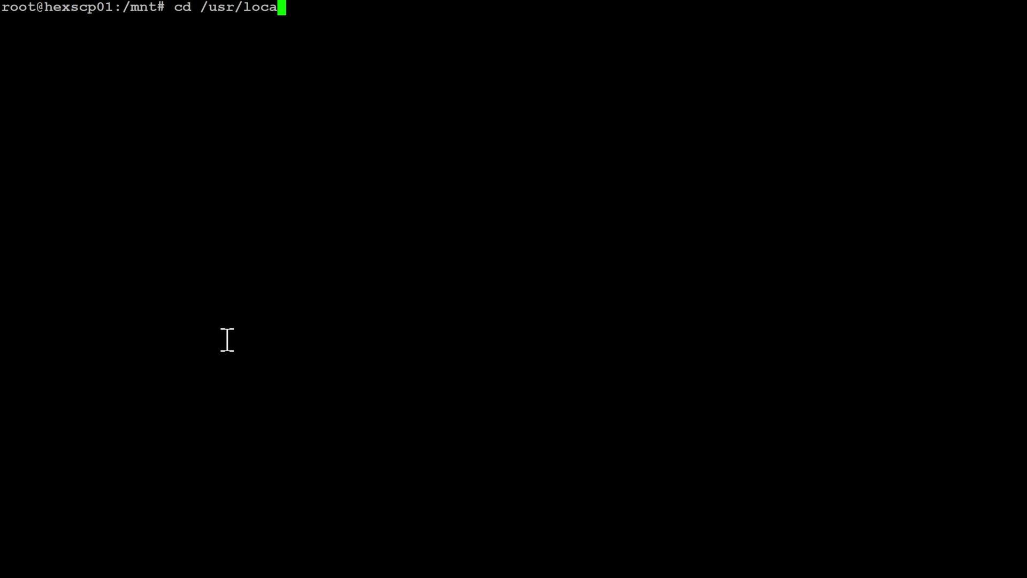
{"action": "type", "text": "bin"}
{"action": "key", "text": "Return"}
{"action": "key", "text": "Return"}
{"action": "key", "text": "Return"}
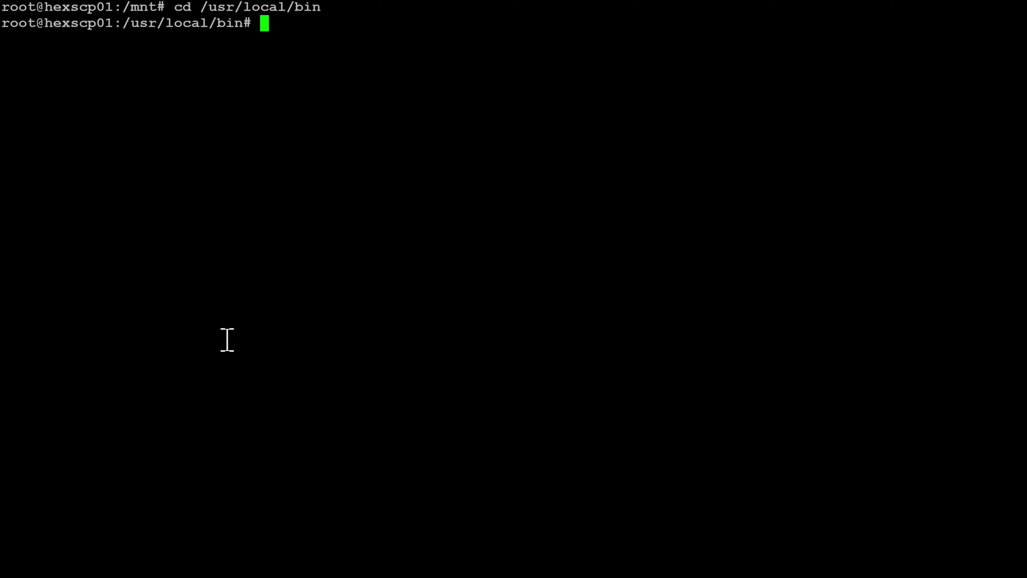
{"action": "type", "text": "ls -lah"}
{"action": "key", "text": "Return"}
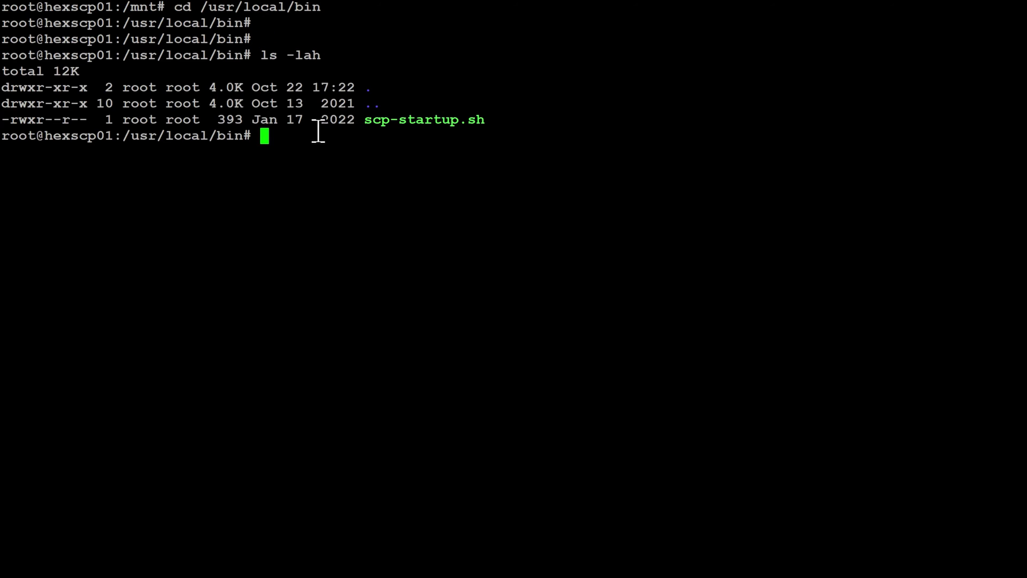
Step: Open the scp-startup.sh script in vi
{"action": "type", "text": "vi"}
{"action": "left_click_drag", "start_coordinate": [480, 119], "coordinate": [365, 119]}
{"action": "right_click", "coordinate": [374, 167]}
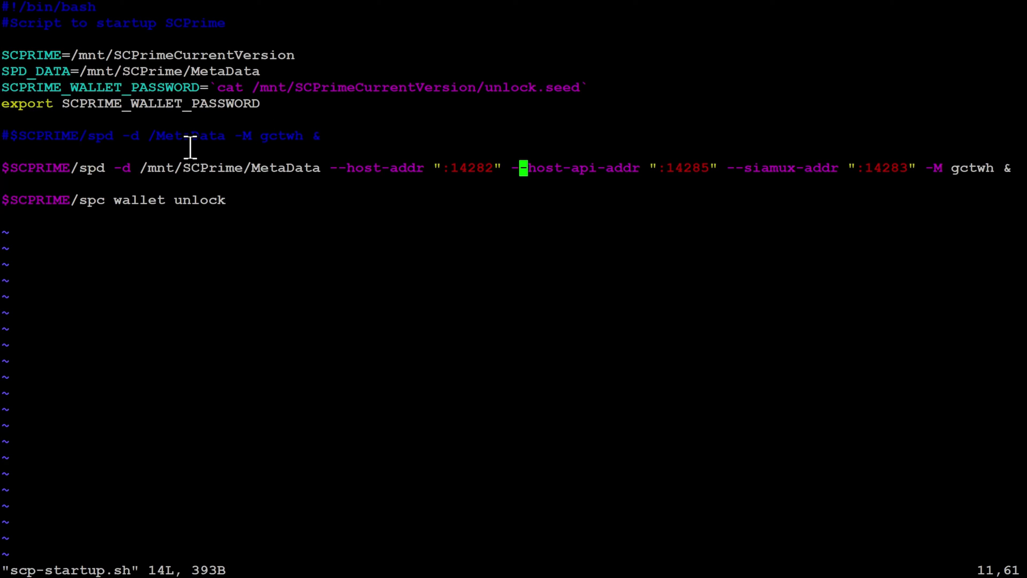
Step: Add blank lines in insert mode below the spc wallet unlock line and place the cursor on the second empty line
{"action": "key", "text": "Down"}
{"action": "key", "text": "Down"}
{"action": "key", "text": "Down"}
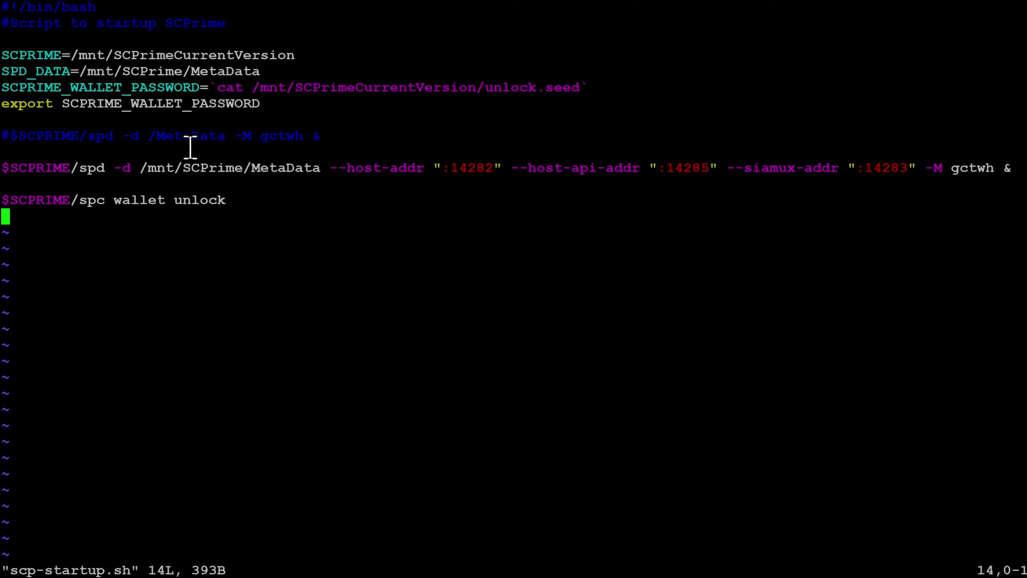
{"action": "key", "text": "i"}
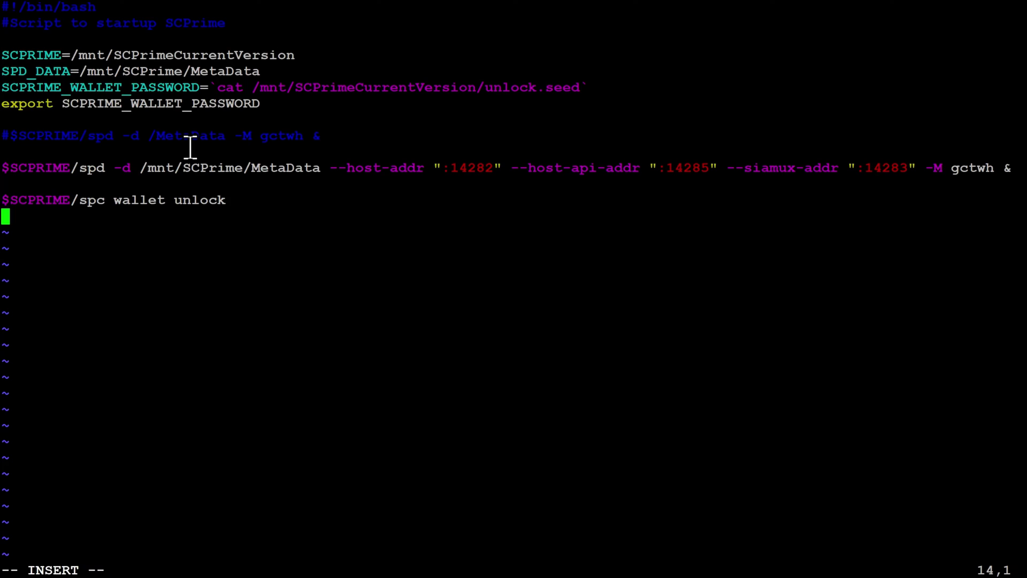
{"action": "key", "text": "Return"}
{"action": "key", "text": "Return"}
{"action": "key", "text": "Return"}
{"action": "key", "text": "Up"}
{"action": "key", "text": "Up"}
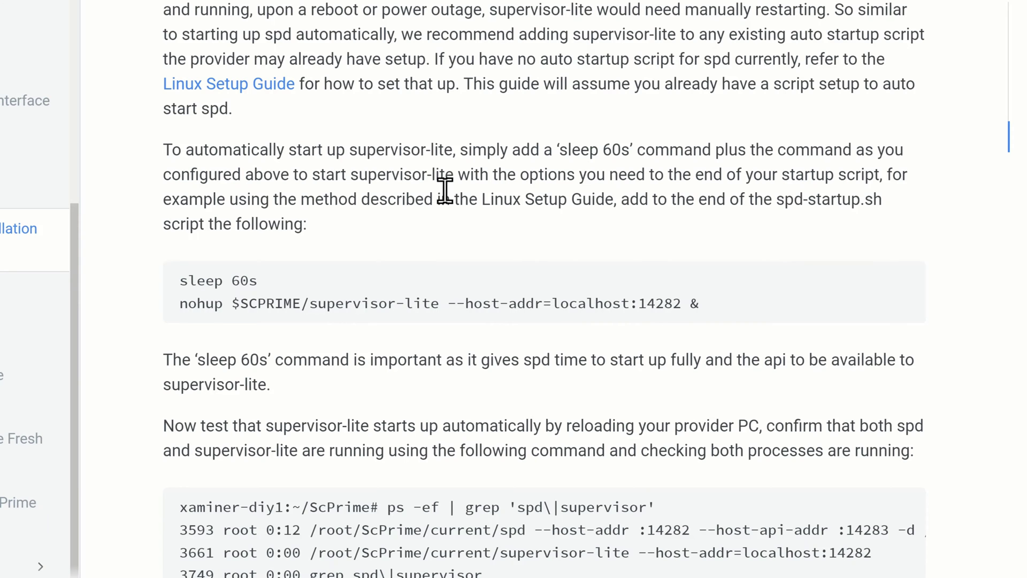
Step: Copy the guide's sleep 60s and nohup $SCPRIME/supervisor-lite --host-addr=localhost:14282 & commands into the end of the startup script
{"action": "left_click_drag", "start_coordinate": [714, 303], "coordinate": [665, 303]}
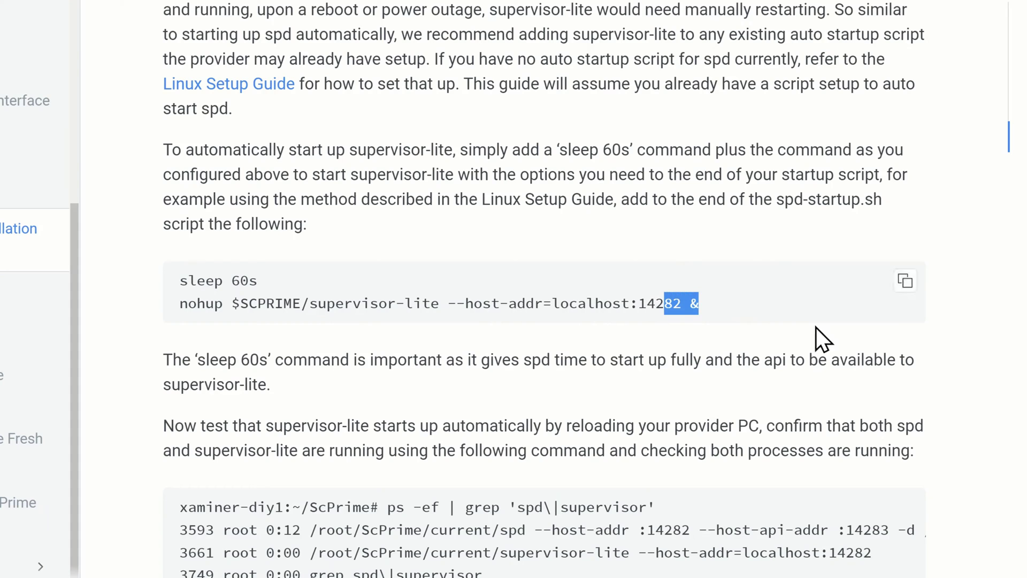
{"action": "left_click", "coordinate": [905, 279]}
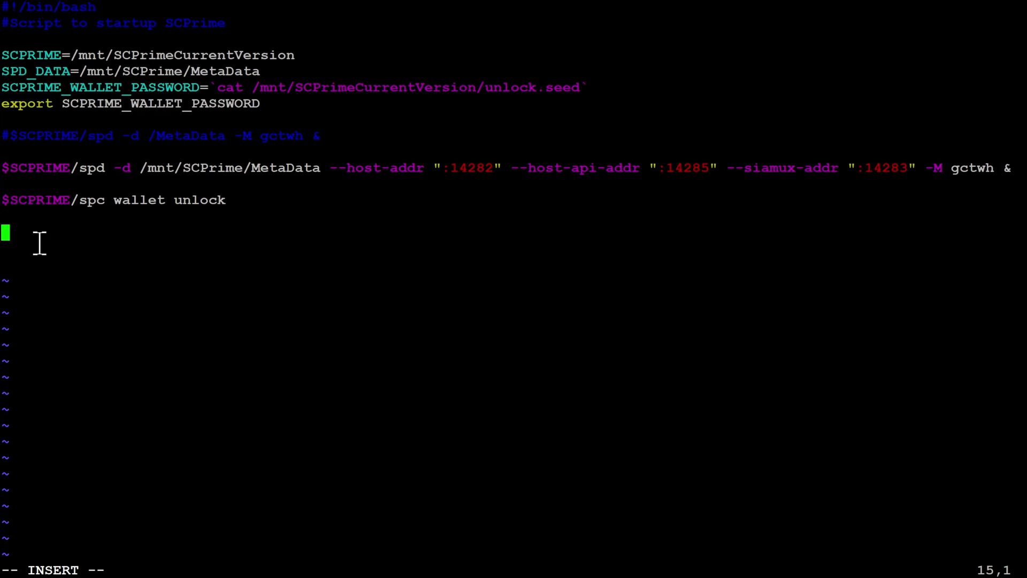
{"action": "right_click", "coordinate": [39, 241]}
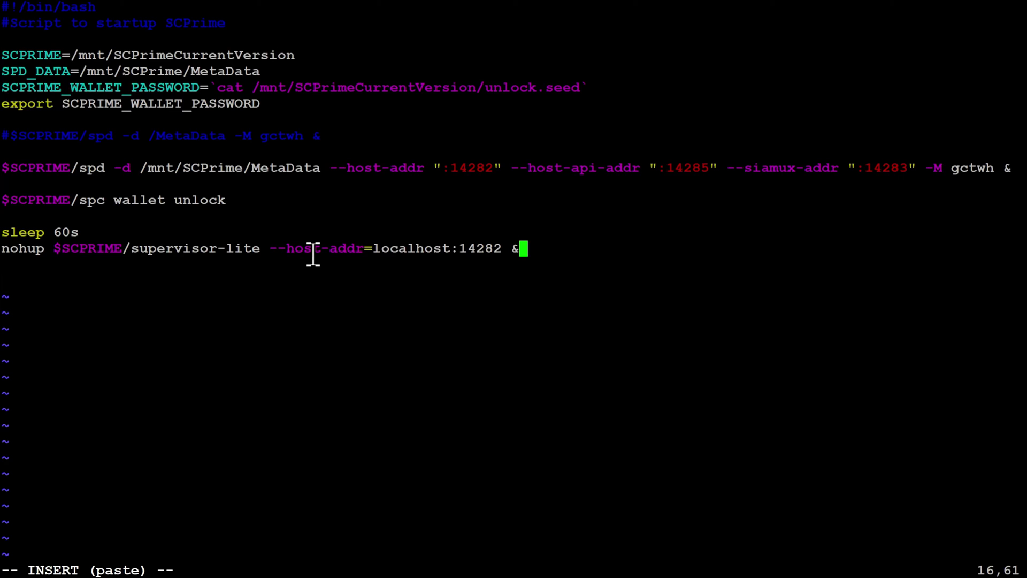
Step: Leave insert mode, save scp-startup.sh and quit vi with :wq
{"action": "key", "text": "Escape"}
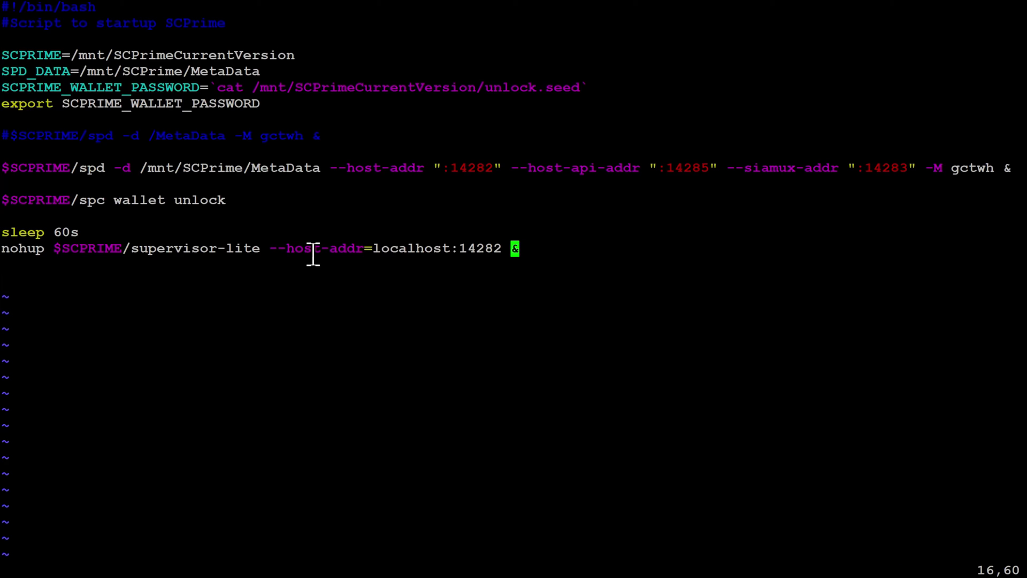
{"action": "key", "text": "shift+semicolon"}
{"action": "type", "text": "wq"}
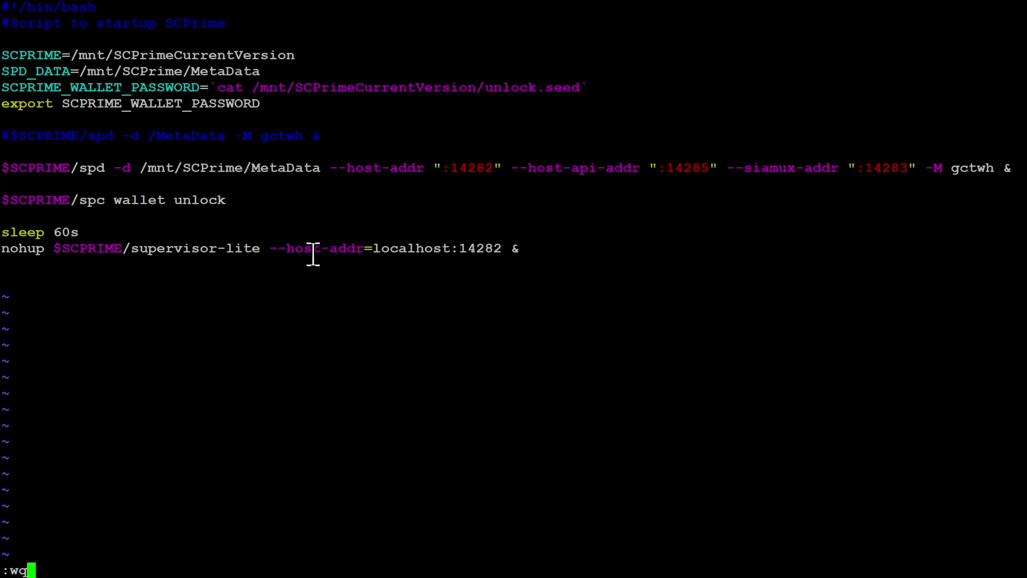
{"action": "key", "text": "Return"}
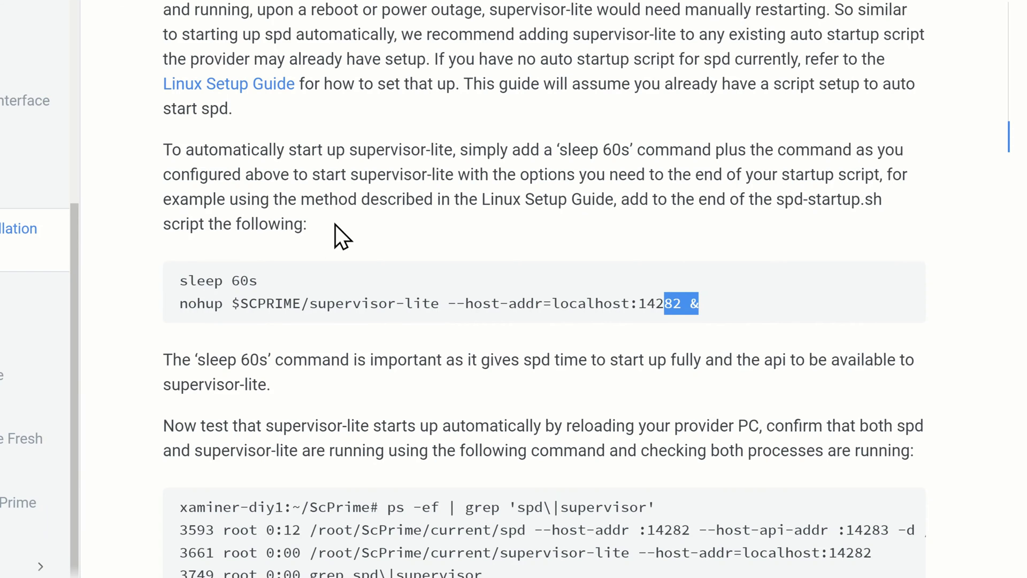
Step: In the installation guide, review the table of supervisor-lite command line options, including the SPD, autoannounce and autopricing options
{"action": "scroll", "coordinate": [173, 248], "scroll_direction": "up", "scroll_amount": 8}
{"action": "scroll", "coordinate": [173, 249], "scroll_direction": "up", "scroll_amount": 15}
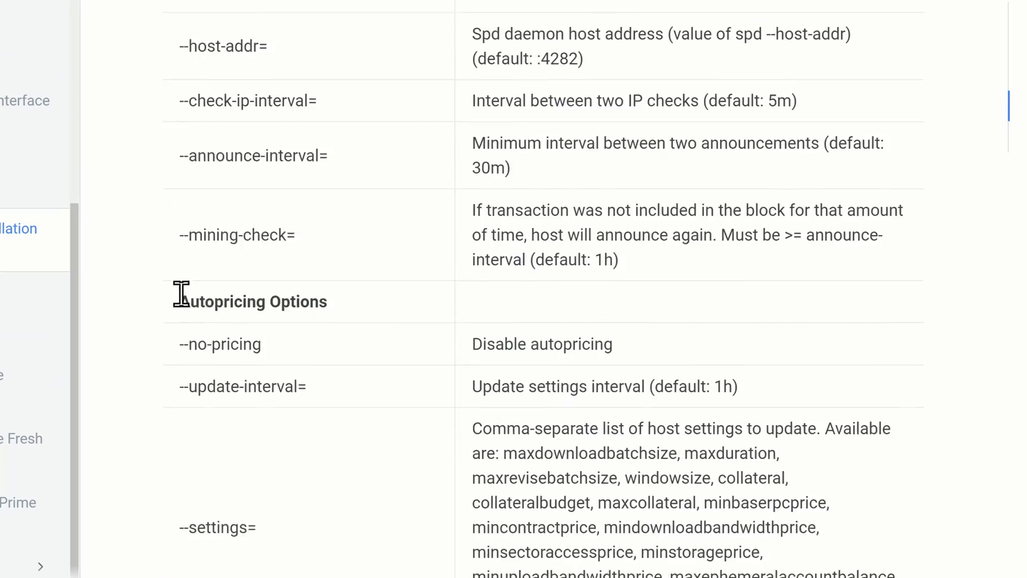
{"action": "scroll", "coordinate": [182, 278], "scroll_direction": "up", "scroll_amount": 2}
{"action": "scroll", "coordinate": [170, 249], "scroll_direction": "down", "scroll_amount": 6}
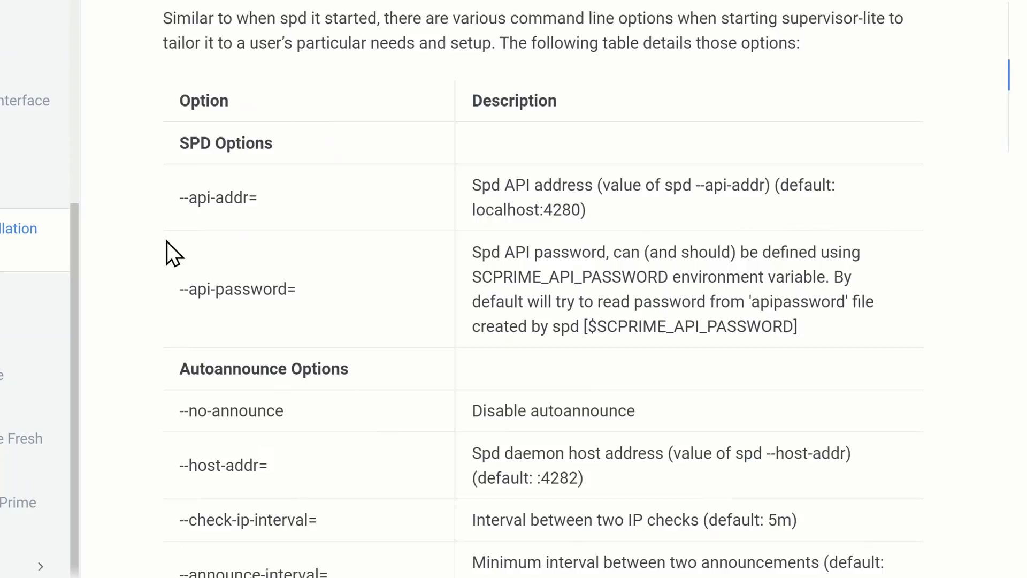
{"action": "scroll", "coordinate": [170, 267], "scroll_direction": "down", "scroll_amount": 3}
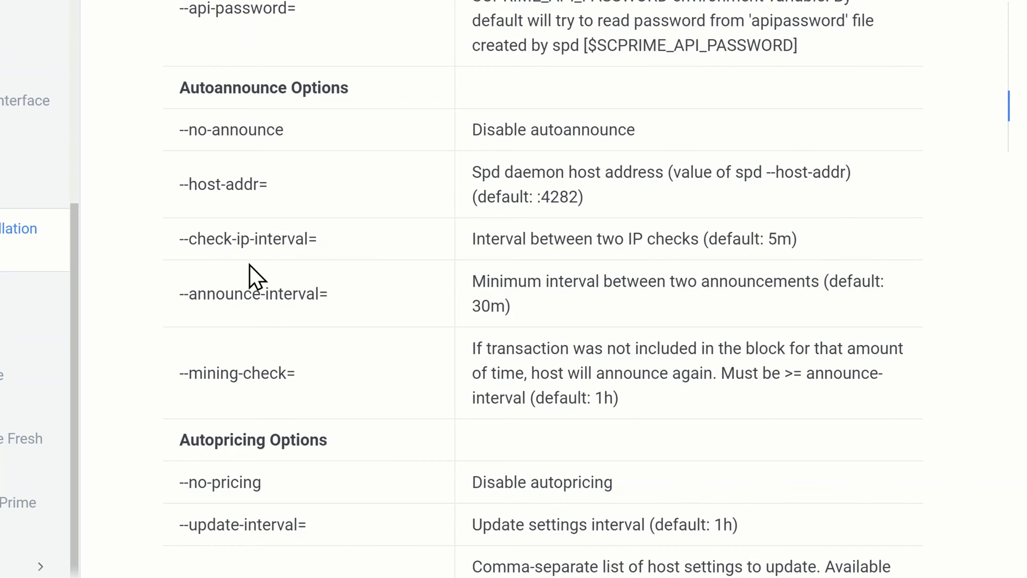
Step: In the Linux installation guide, review the autopricing options and the auto-start section, highlighting --host-addr=localhost:14282 in the startup commands
{"action": "scroll", "coordinate": [246, 265], "scroll_direction": "down", "scroll_amount": 10}
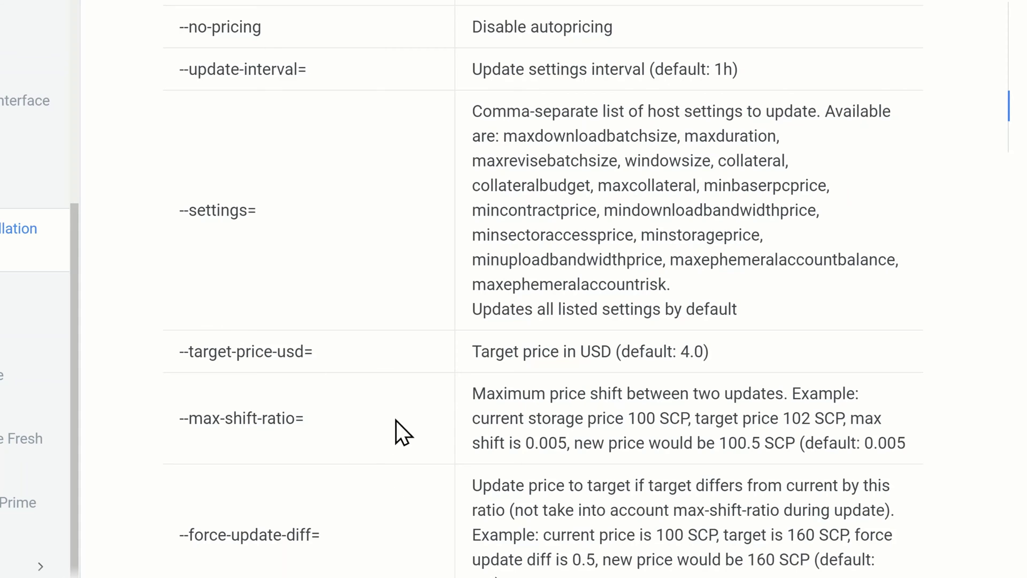
{"action": "scroll", "coordinate": [310, 342], "scroll_direction": "down", "scroll_amount": 2}
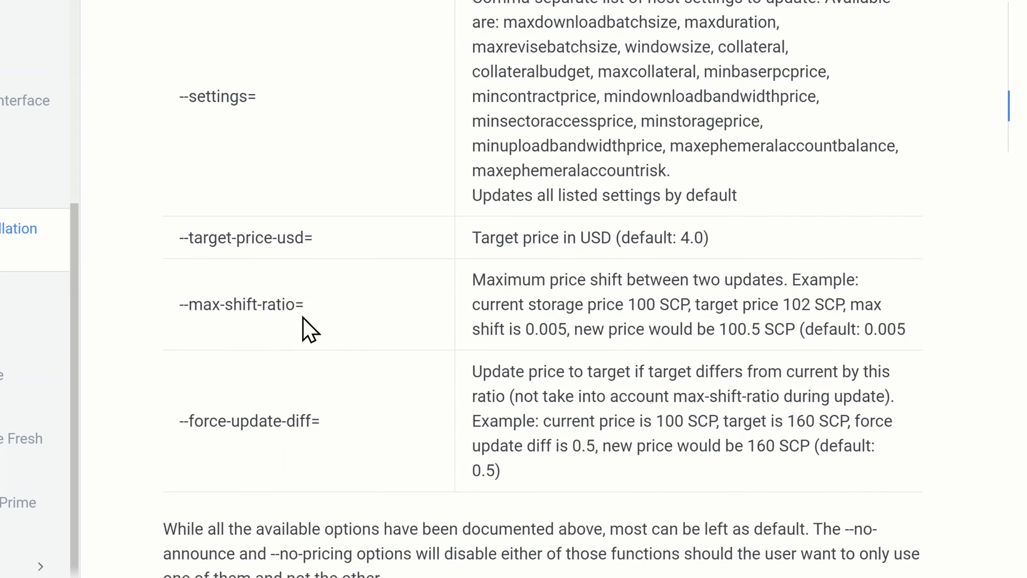
{"action": "scroll", "coordinate": [300, 301], "scroll_direction": "down", "scroll_amount": 6}
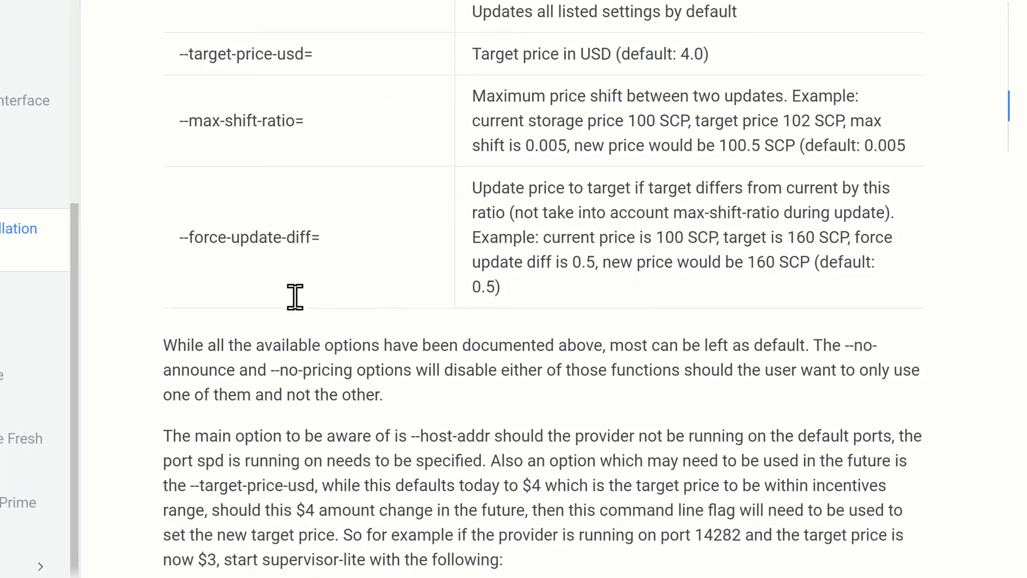
{"action": "scroll", "coordinate": [322, 386], "scroll_direction": "down", "scroll_amount": 10}
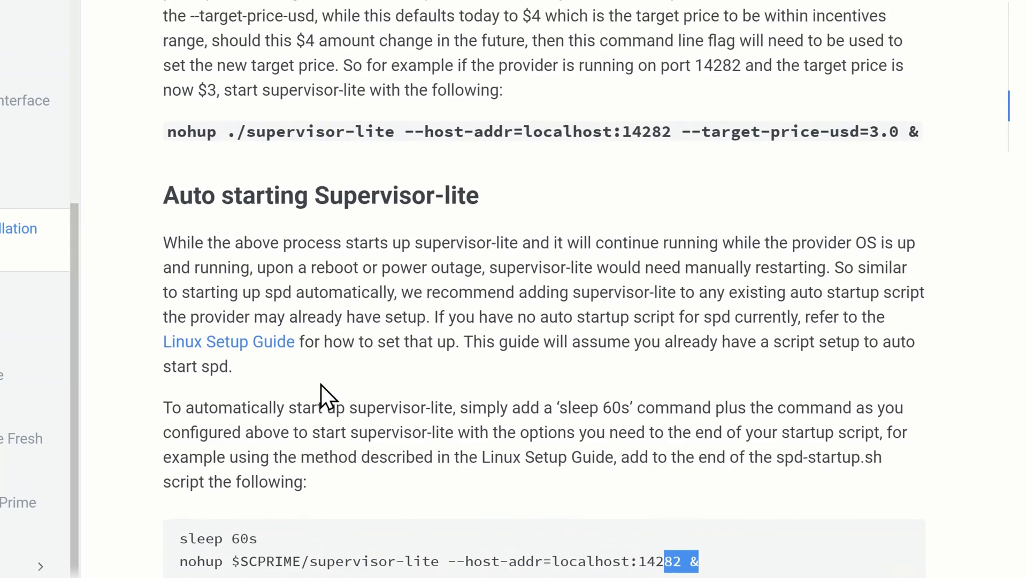
{"action": "left_click", "coordinate": [321, 385]}
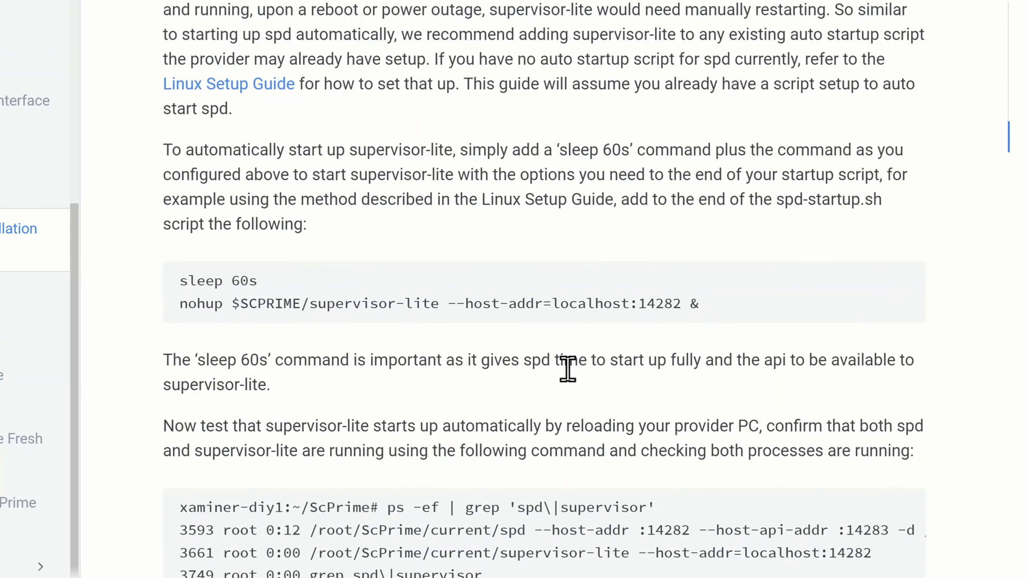
{"action": "left_click_drag", "start_coordinate": [682, 306], "coordinate": [450, 309]}
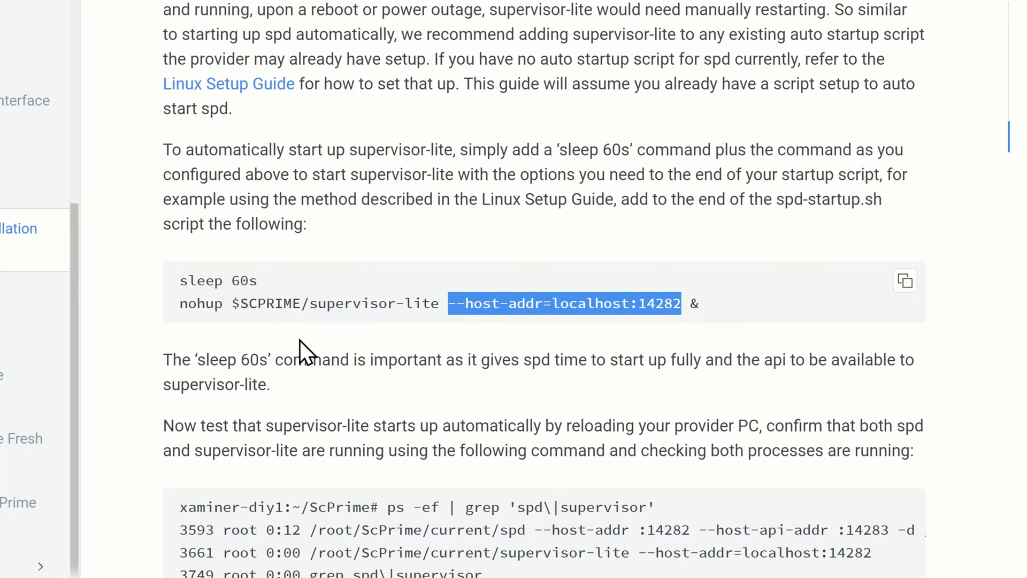
{"action": "left_click", "coordinate": [291, 355]}
Step: View the provider's detail page in Grafana, switch to the MTPuTTY session and reboot the Linux provider
{"action": "mouse_move", "coordinate": [140, 571]}
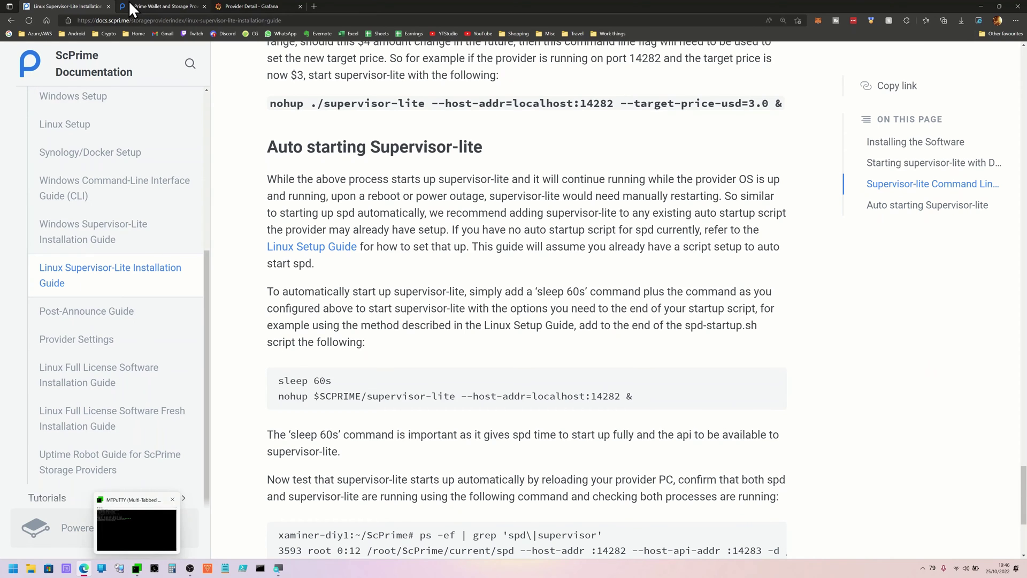
{"action": "left_click", "coordinate": [236, 6]}
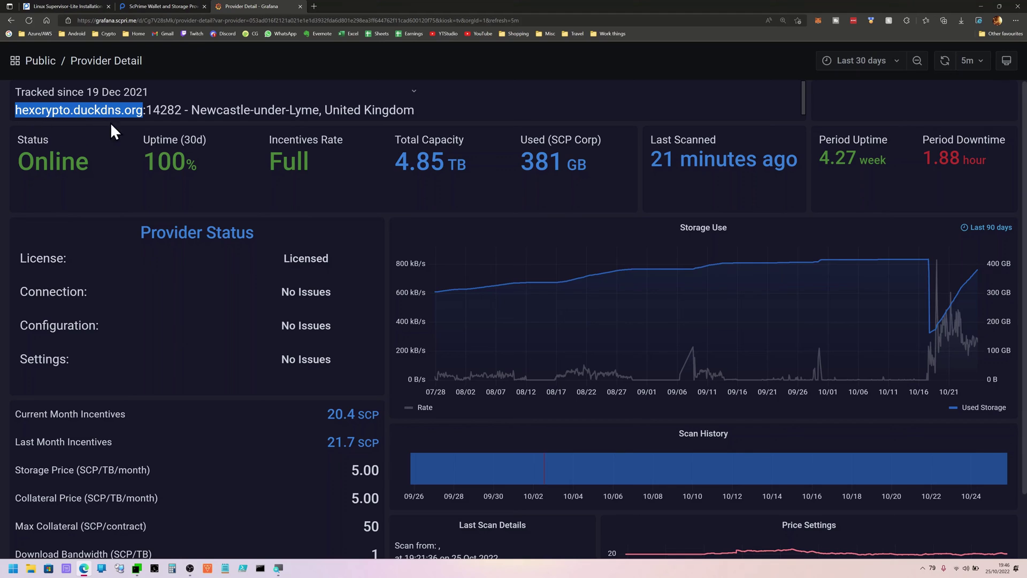
{"action": "left_click", "coordinate": [137, 568]}
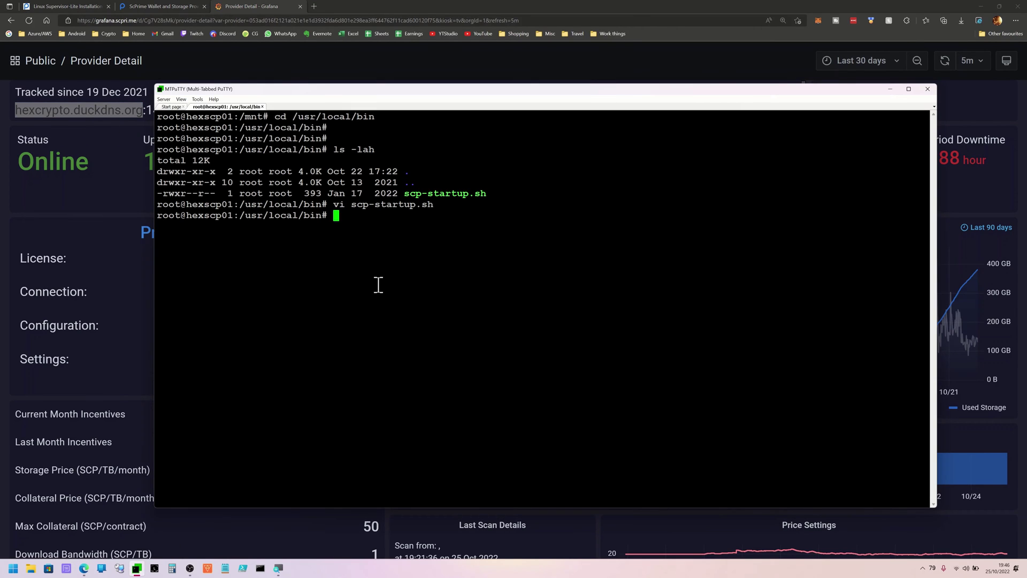
{"action": "type", "text": "reboot"}
{"action": "key", "text": "Return"}
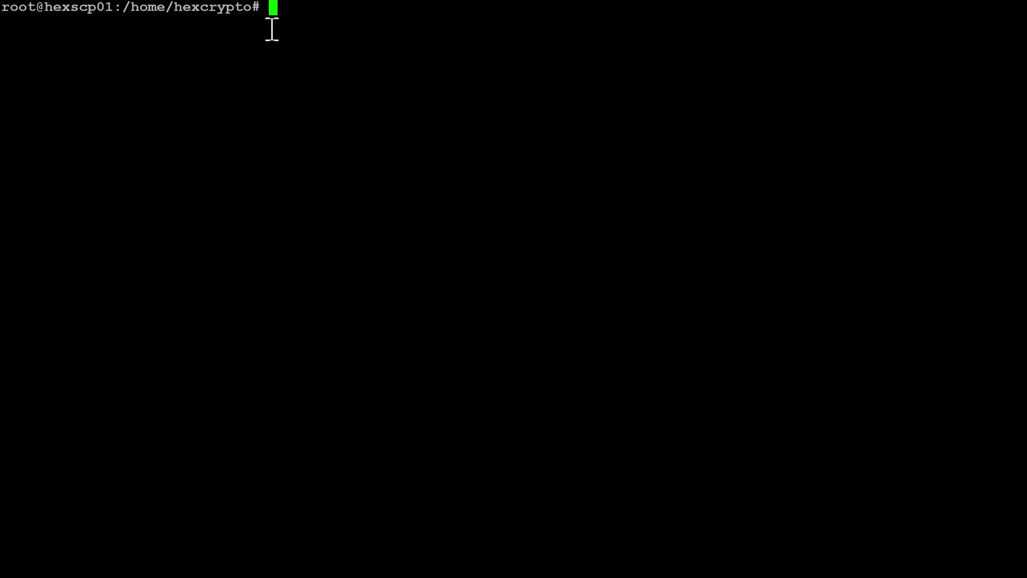
Step: Check for the running spd and supervisor processes with the command ps -ef | grep 'spd\|supervisor'
{"action": "right_click", "coordinate": [331, 30]}
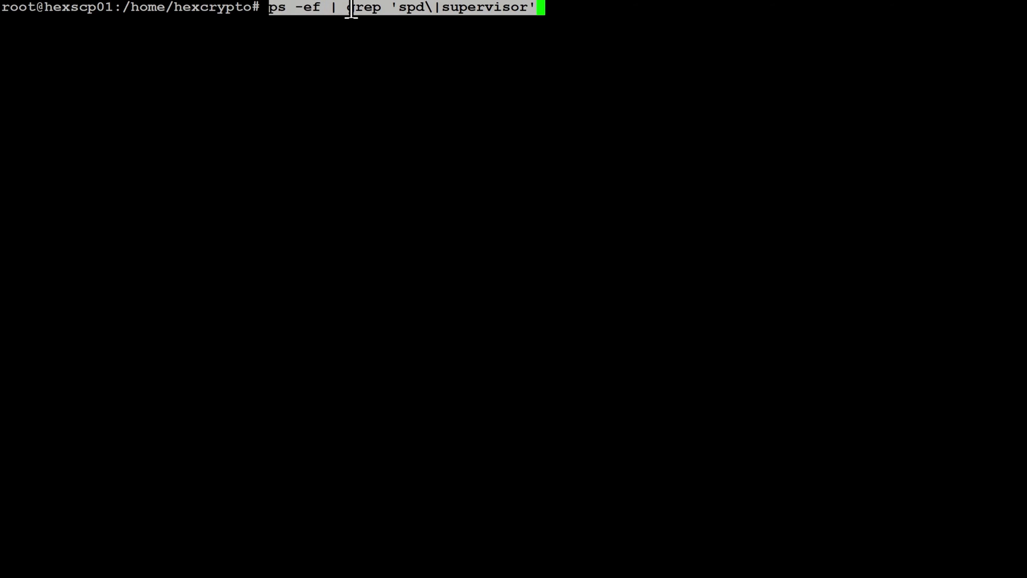
{"action": "key", "text": "Left"}
{"action": "key", "text": "Left"}
{"action": "key", "text": "Left"}
{"action": "key", "text": "Left"}
{"action": "key", "text": "Left"}
{"action": "key", "text": "Left"}
{"action": "key", "text": "Left"}
{"action": "key", "text": "Left"}
{"action": "key", "text": "Left"}
{"action": "key", "text": "Left"}
{"action": "key", "text": "Left"}
{"action": "key", "text": "Left"}
{"action": "key", "text": "Left"}
{"action": "key", "text": "Left"}
{"action": "key", "text": "Left"}
{"action": "key", "text": "Right"}
{"action": "key", "text": "Right"}
{"action": "key", "text": "Right"}
{"action": "key", "text": "Right"}
{"action": "key", "text": "Right"}
{"action": "key", "text": "Right"}
{"action": "key", "text": "Right"}
{"action": "key", "text": "Right"}
{"action": "key", "text": "Right"}
{"action": "key", "text": "Right"}
{"action": "key", "text": "Right"}
{"action": "key", "text": "Right"}
{"action": "key", "text": "Right"}
{"action": "key", "text": "Right"}
{"action": "key", "text": "Right"}
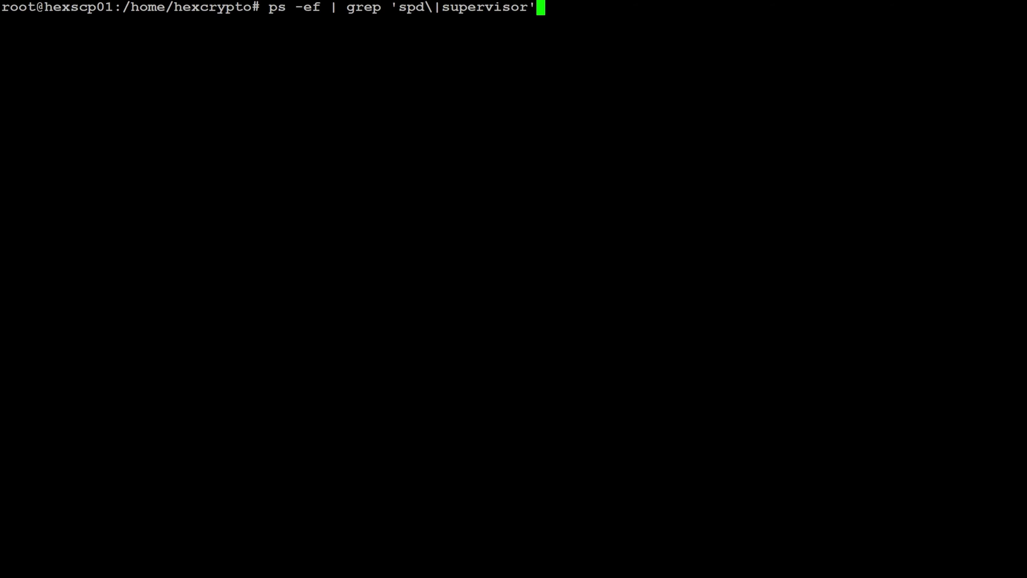
{"action": "key", "text": "Return"}
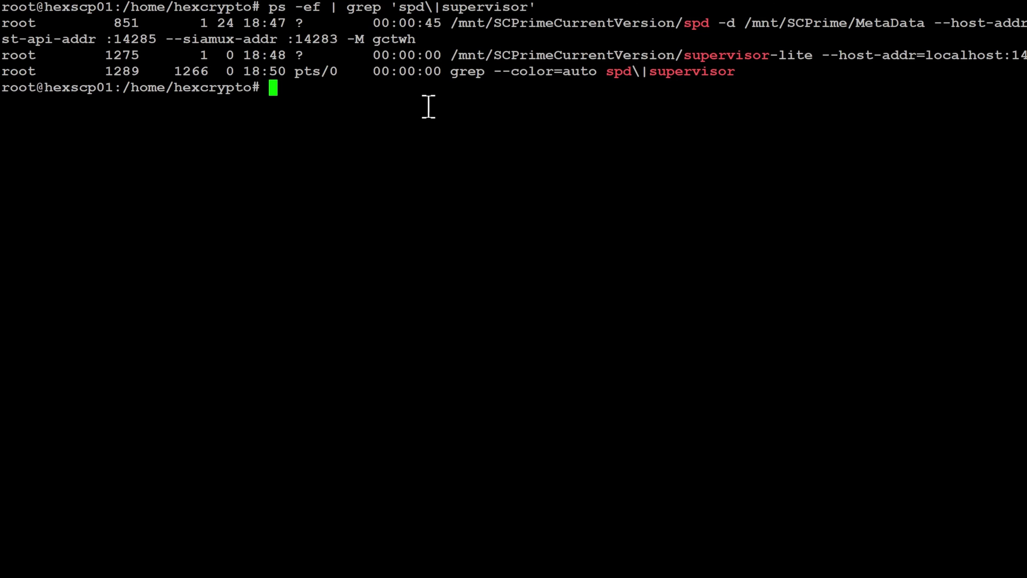
Step: Change to /mnt/SCPrimeCurrentVersion and display the provider's host information with ./spc host
{"action": "type", "text": "cd /mnt/"}
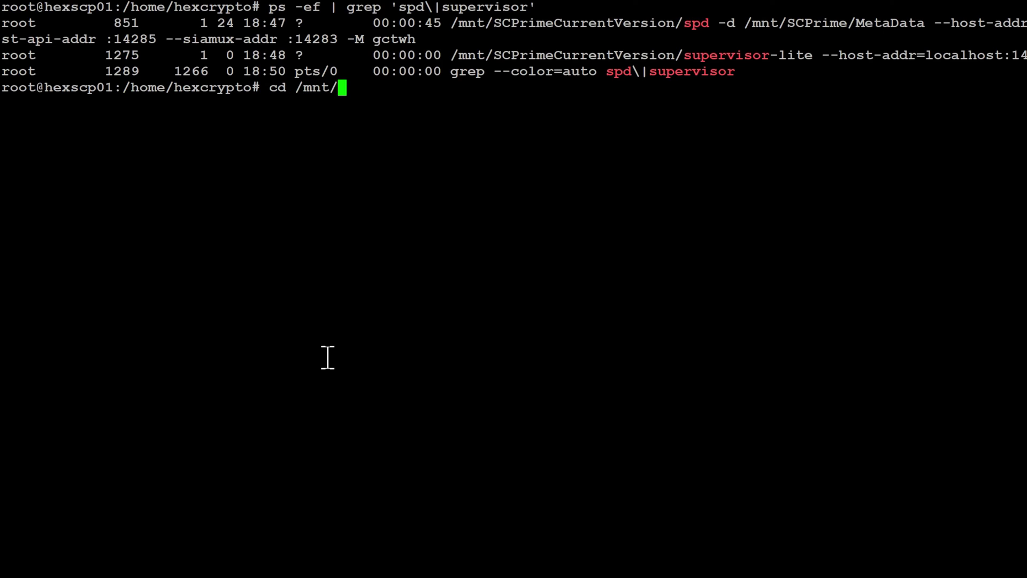
{"action": "type", "text": "SCPrimeCurrentVersion"}
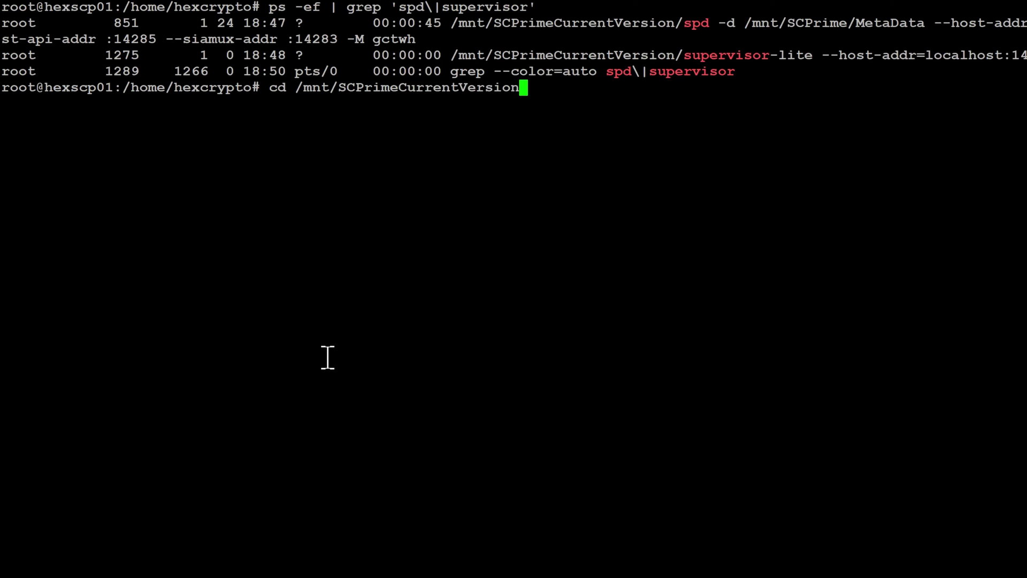
{"action": "key", "text": "Return"}
{"action": "type", "text": "./spc host"}
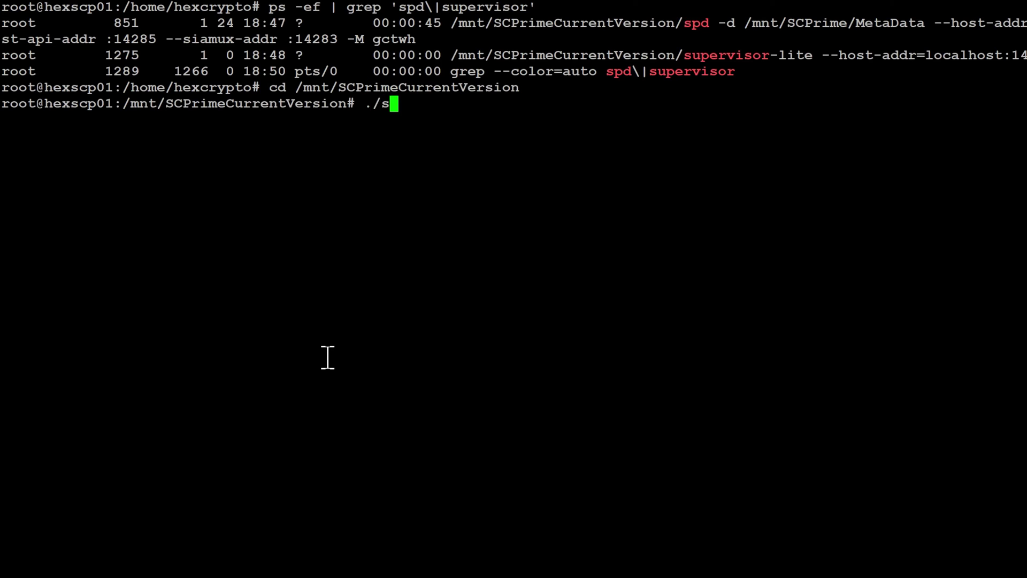
{"action": "key", "text": "Return"}
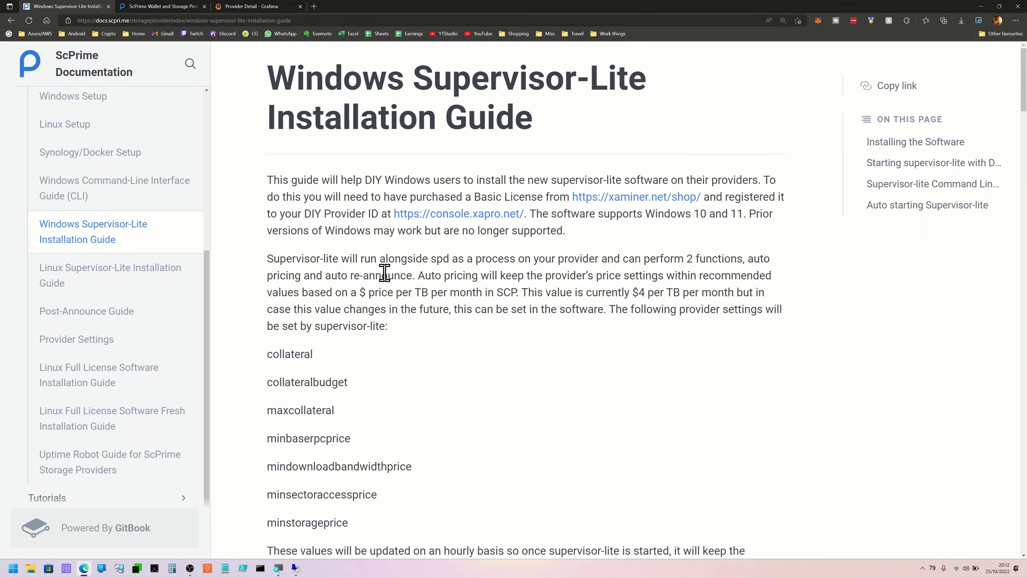
Step: Read the Windows guide's software installation section and copy the Windows supervisor-lite download link from the ScPrime software page
{"action": "scroll", "coordinate": [385, 272], "scroll_direction": "down", "scroll_amount": 10}
{"action": "scroll", "coordinate": [374, 246], "scroll_direction": "down", "scroll_amount": 3}
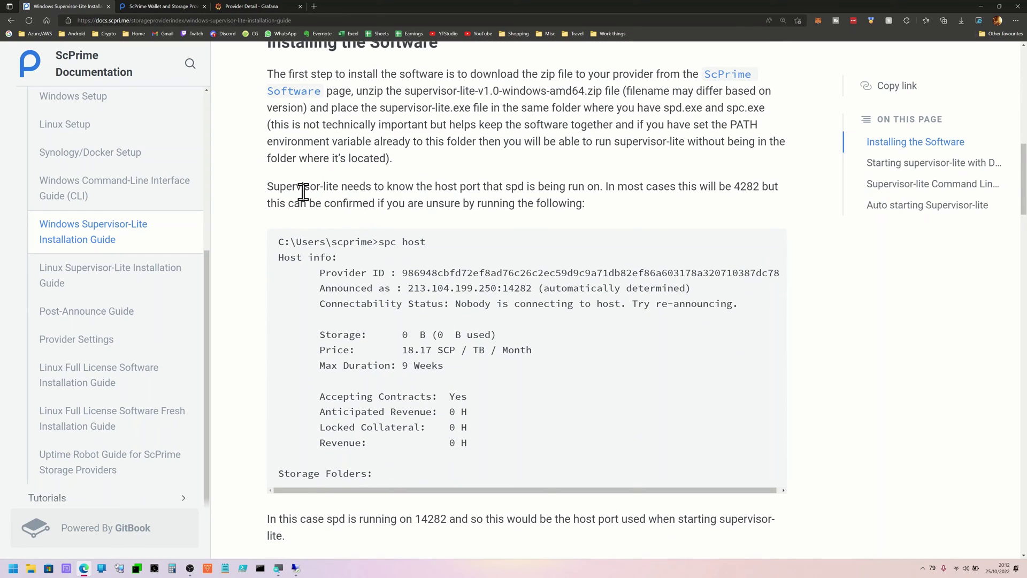
{"action": "scroll", "coordinate": [303, 192], "scroll_direction": "down", "scroll_amount": 2}
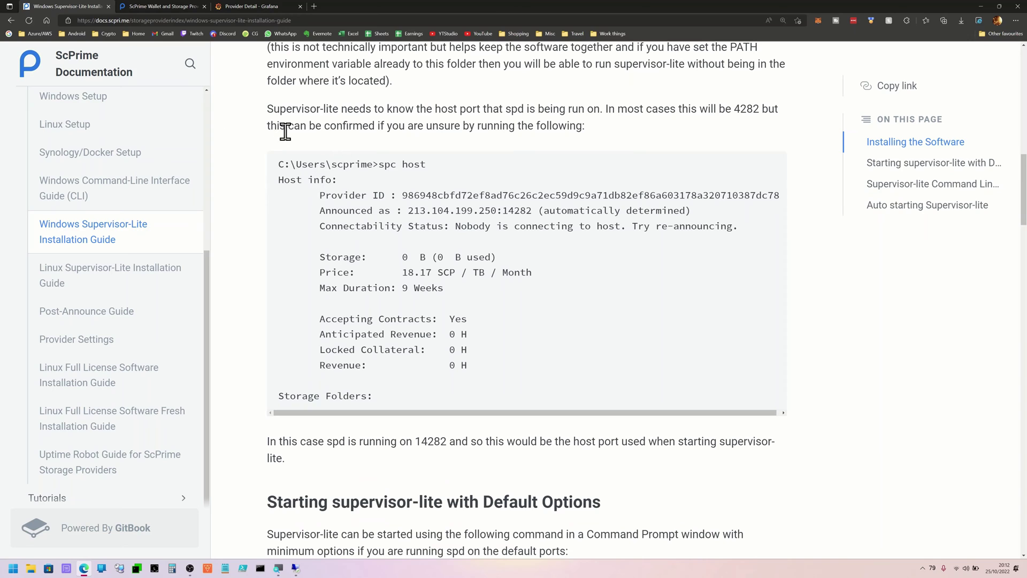
{"action": "left_click", "coordinate": [158, 3]}
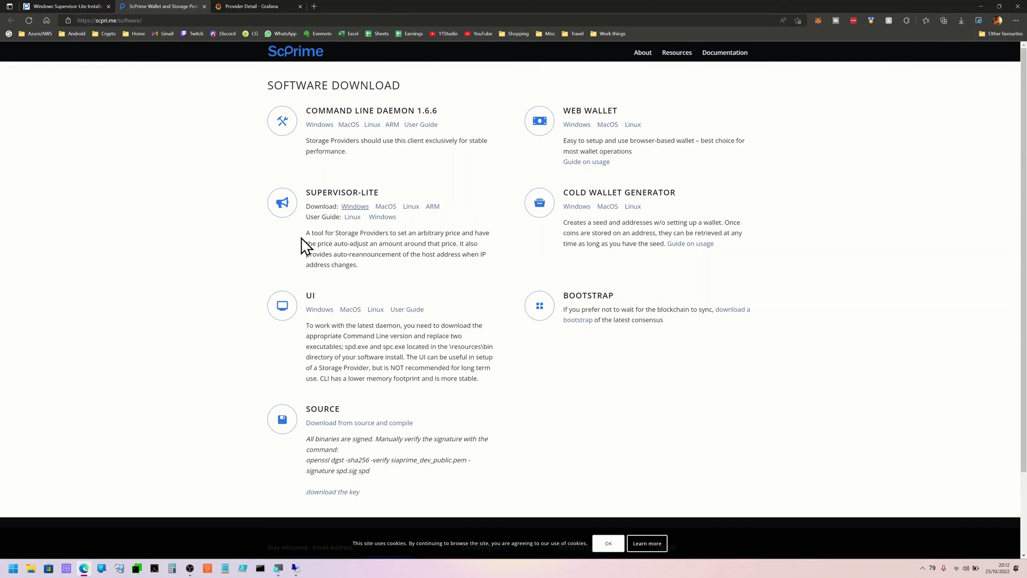
{"action": "right_click", "coordinate": [348, 207]}
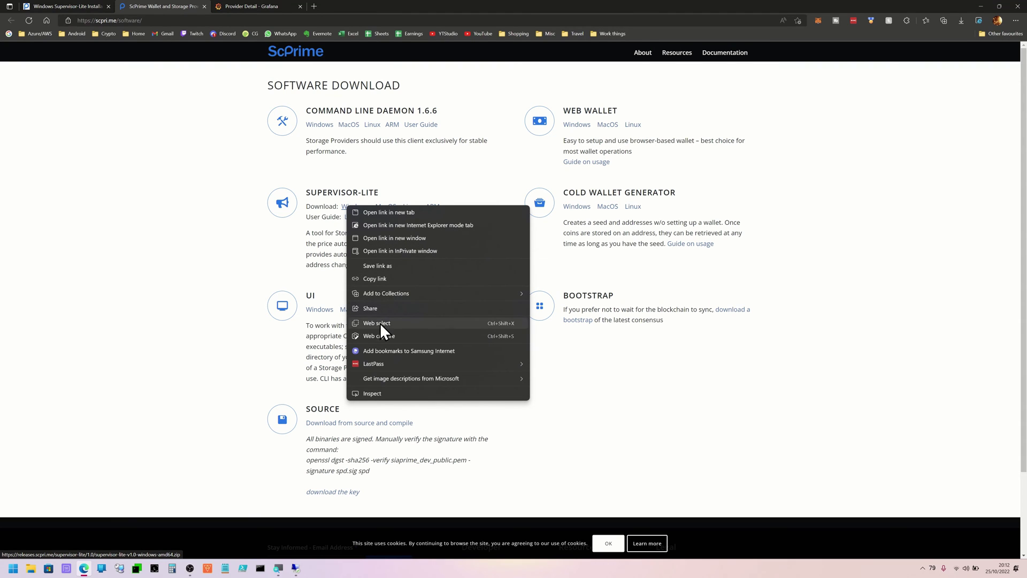
{"action": "left_click", "coordinate": [370, 278]}
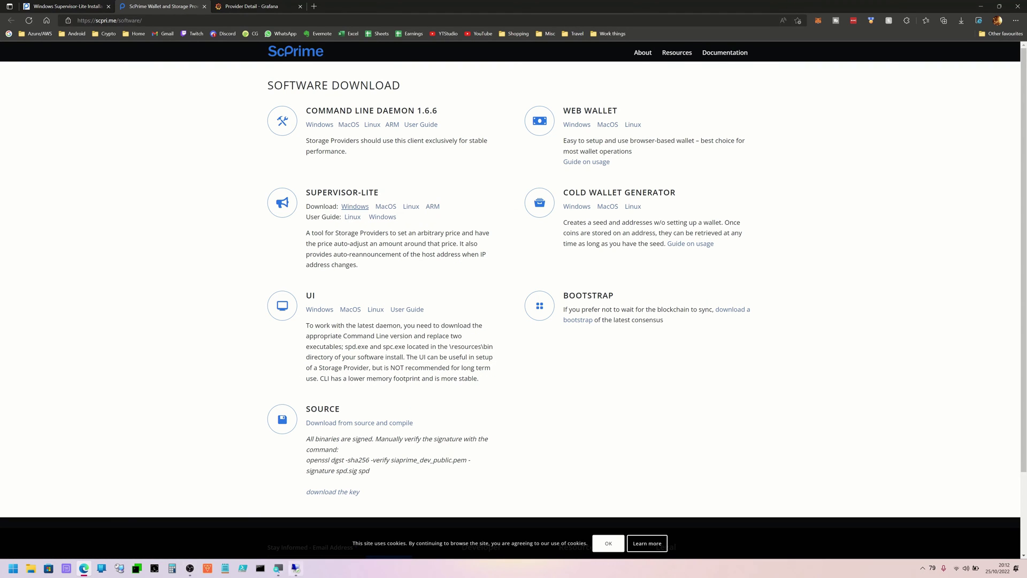
Step: Switch to the hexscp02 Remote Desktop session, maximize it and download supervisor-lite-v1.0-windows-amd64.zip in Edge from the copied link
{"action": "left_click", "coordinate": [296, 569]}
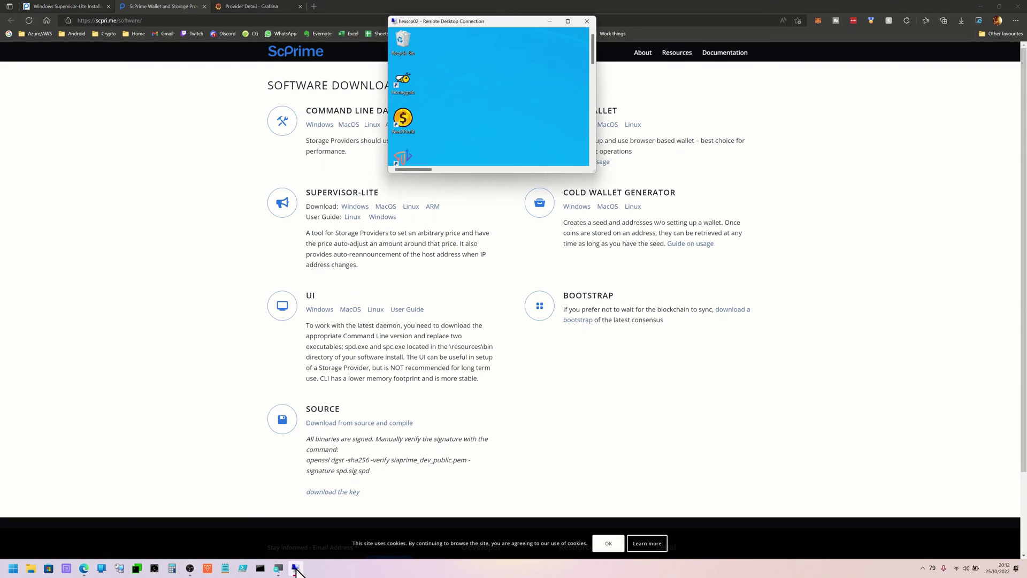
{"action": "left_click", "coordinate": [567, 21]}
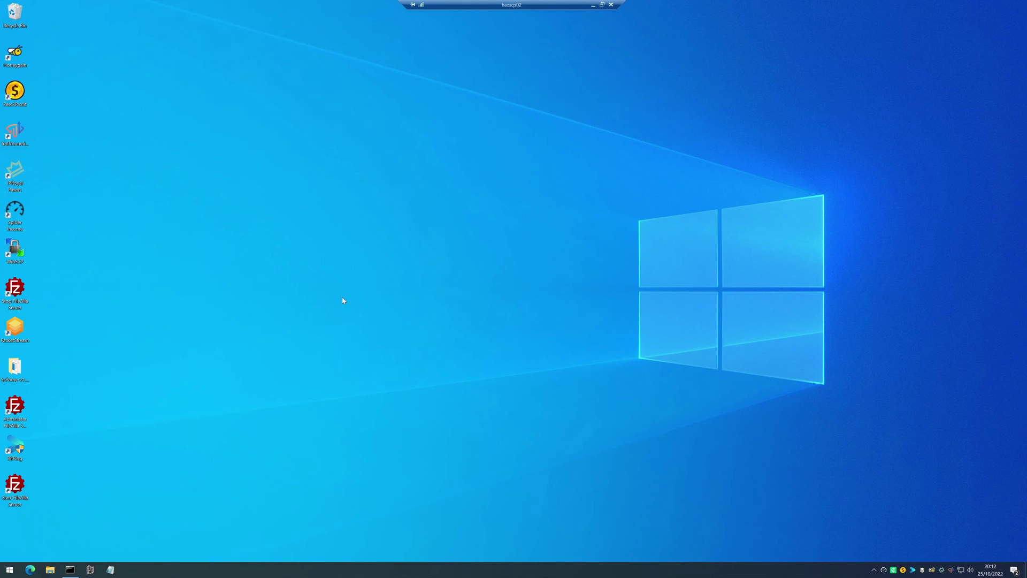
{"action": "key", "text": "super+1"}
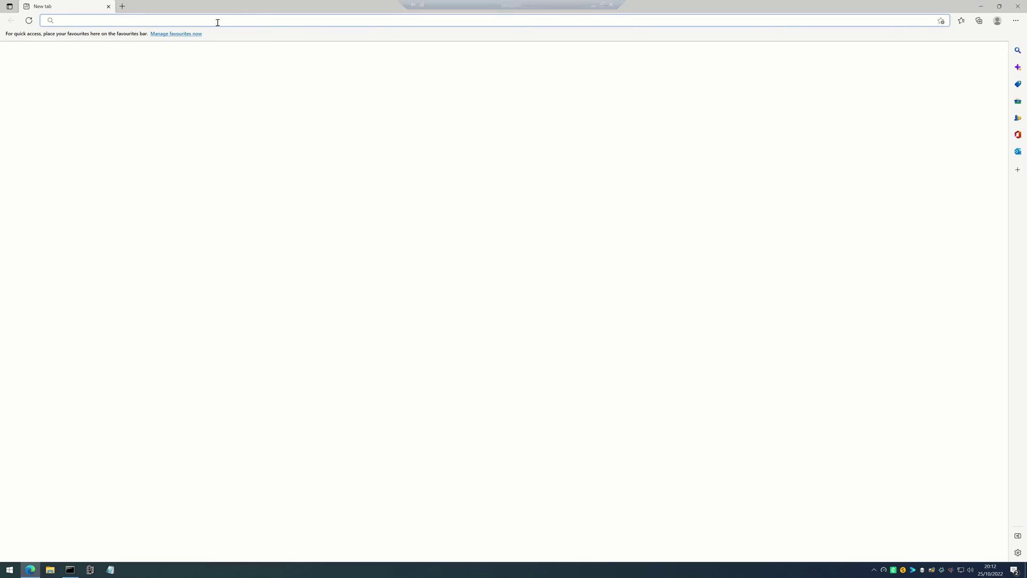
{"action": "key", "text": "ctrl+v"}
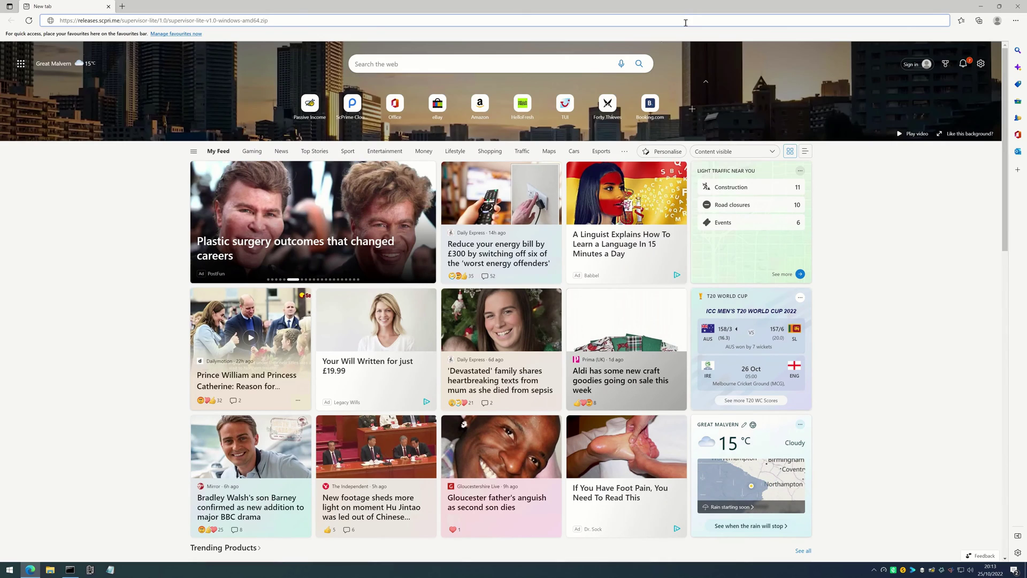
{"action": "key", "text": "Return"}
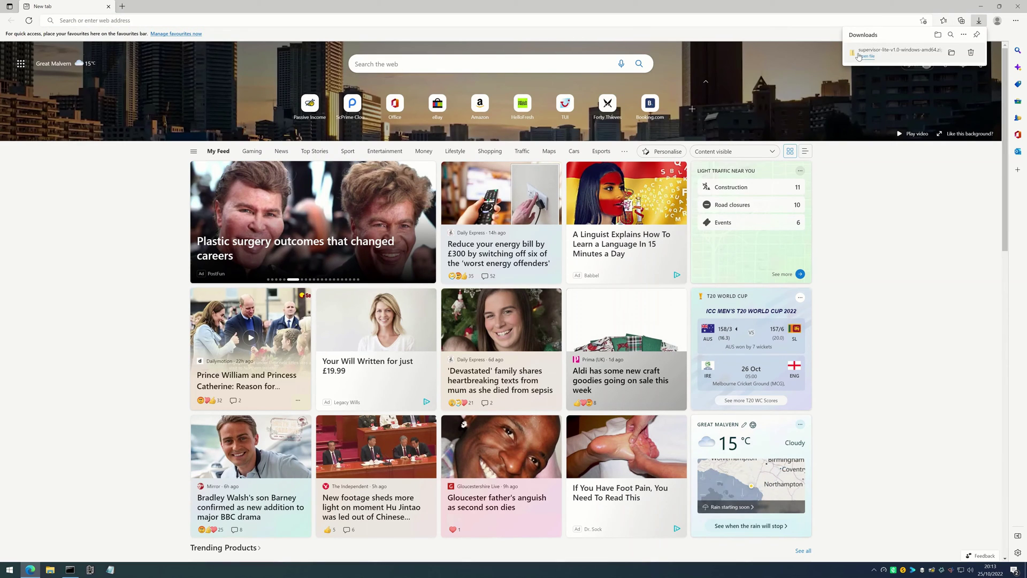
Step: Open the downloaded supervisor-lite zip and extract all its contents to the default Downloads subfolder
{"action": "left_click", "coordinate": [864, 56]}
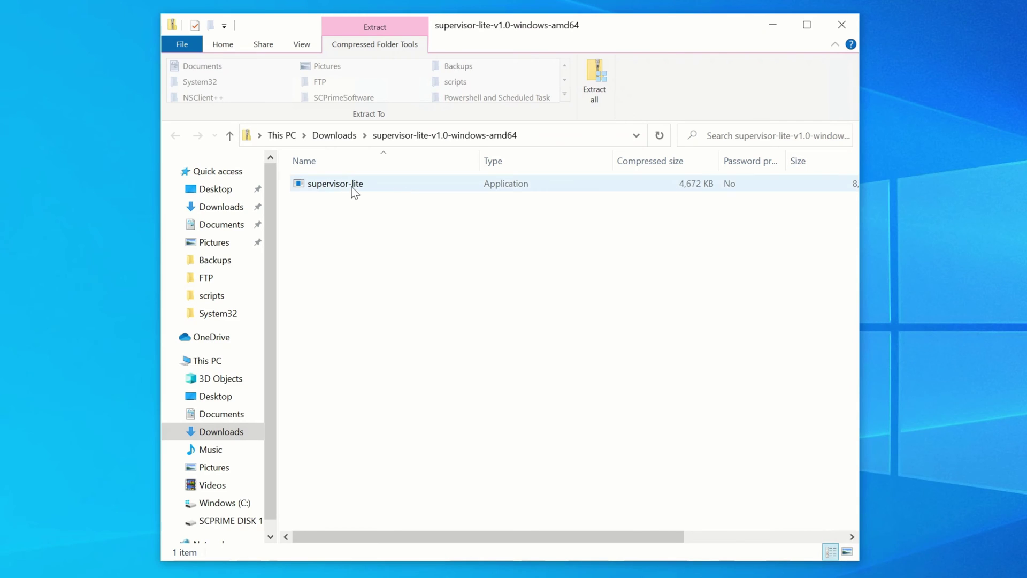
{"action": "left_click", "coordinate": [352, 186]}
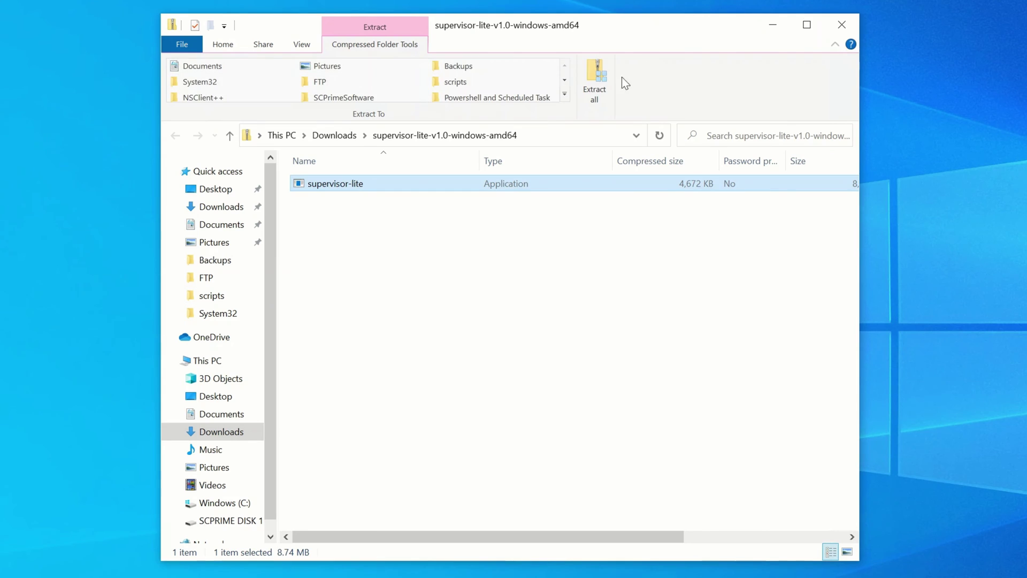
{"action": "left_click", "coordinate": [594, 78]}
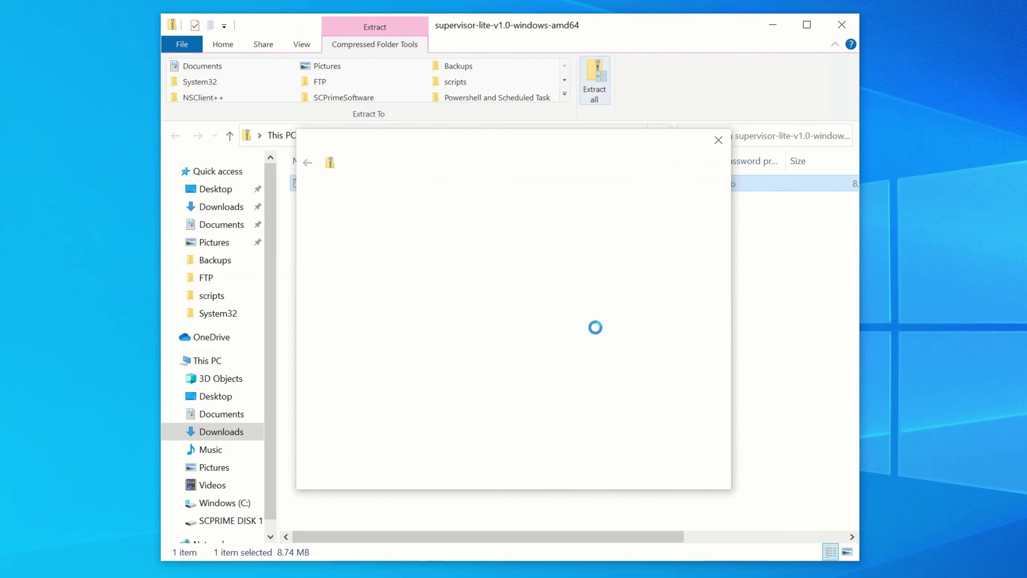
{"action": "left_click", "coordinate": [644, 469]}
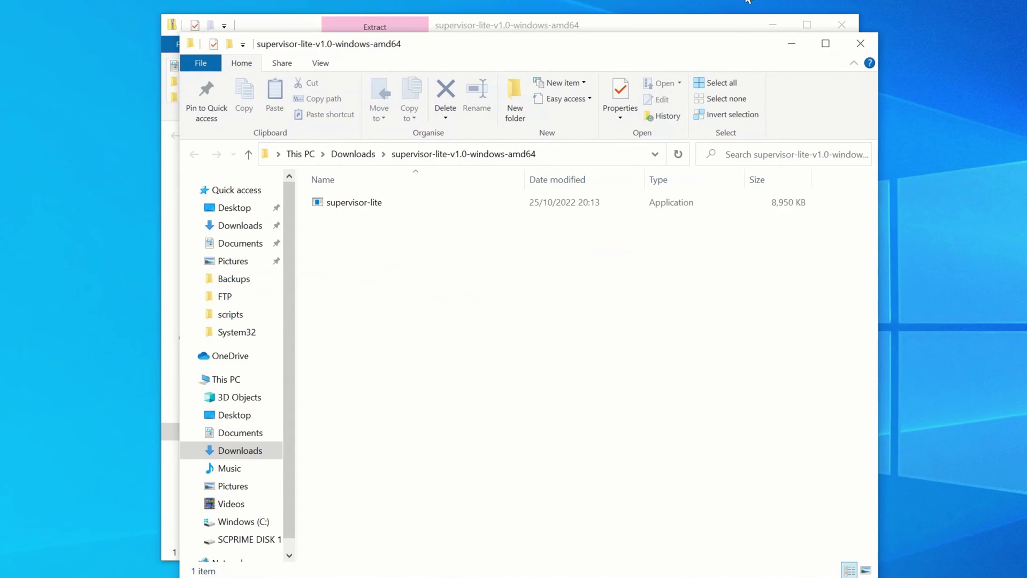
Step: Copy the extracted supervisor-lite application from the Downloads subfolder into C:\SCPrimeSoftware, with both folder windows arranged side by side
{"action": "left_click_drag", "start_coordinate": [660, 44], "coordinate": [483, 43]}
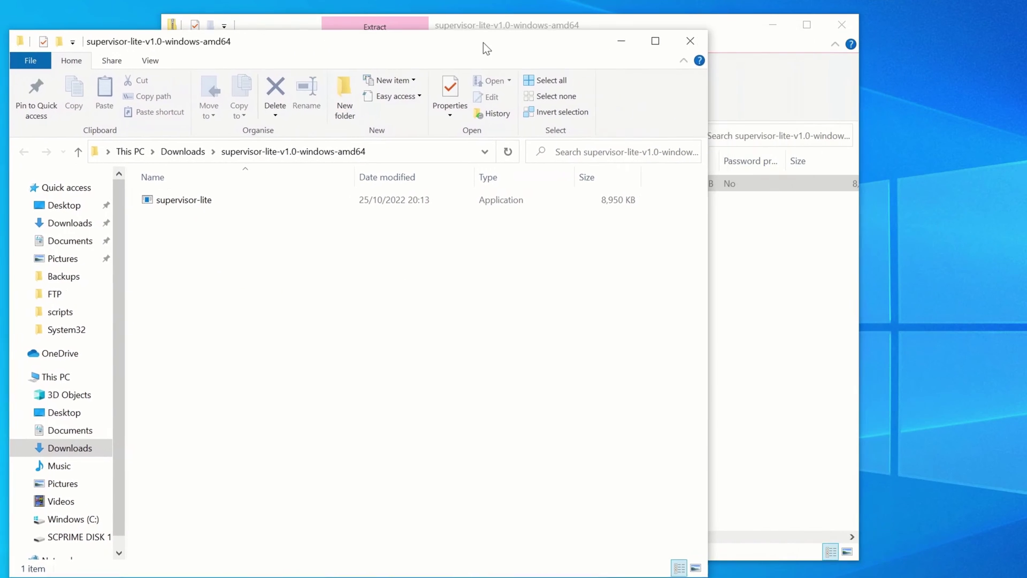
{"action": "left_click_drag", "start_coordinate": [598, 28], "coordinate": [873, 47]}
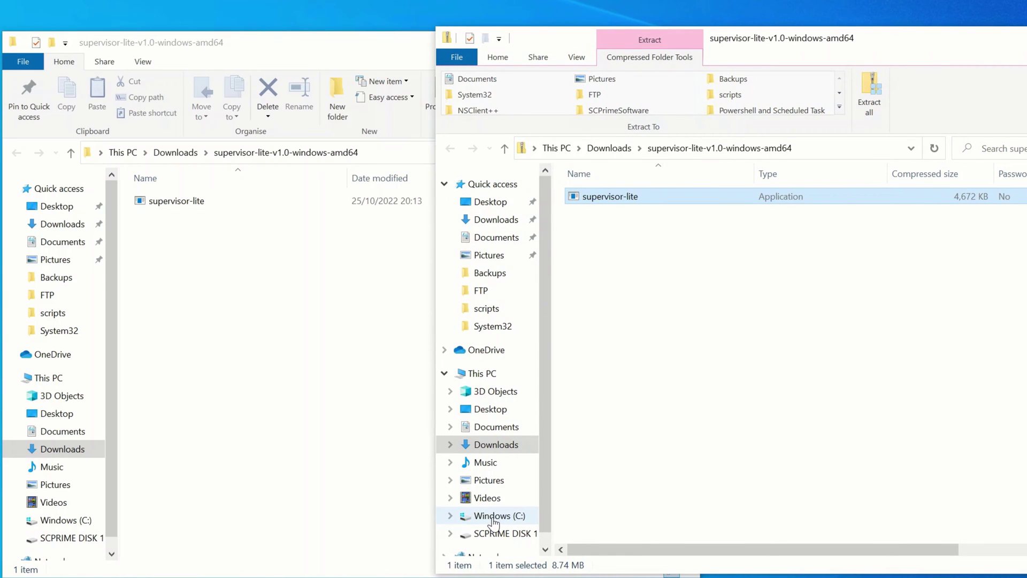
{"action": "left_click", "coordinate": [494, 516]}
{"action": "double_click", "coordinate": [615, 244]}
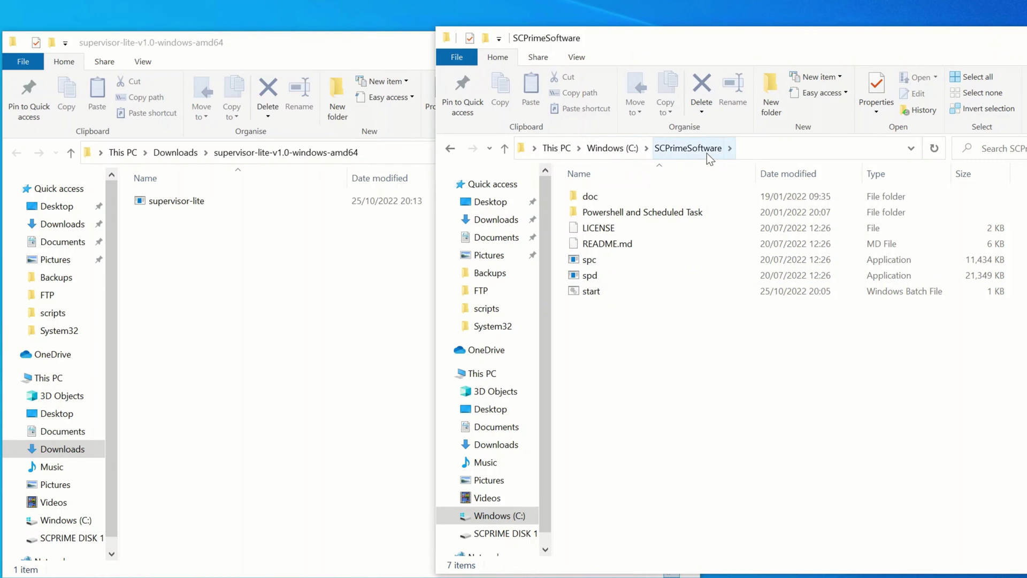
{"action": "left_click", "coordinate": [194, 205]}
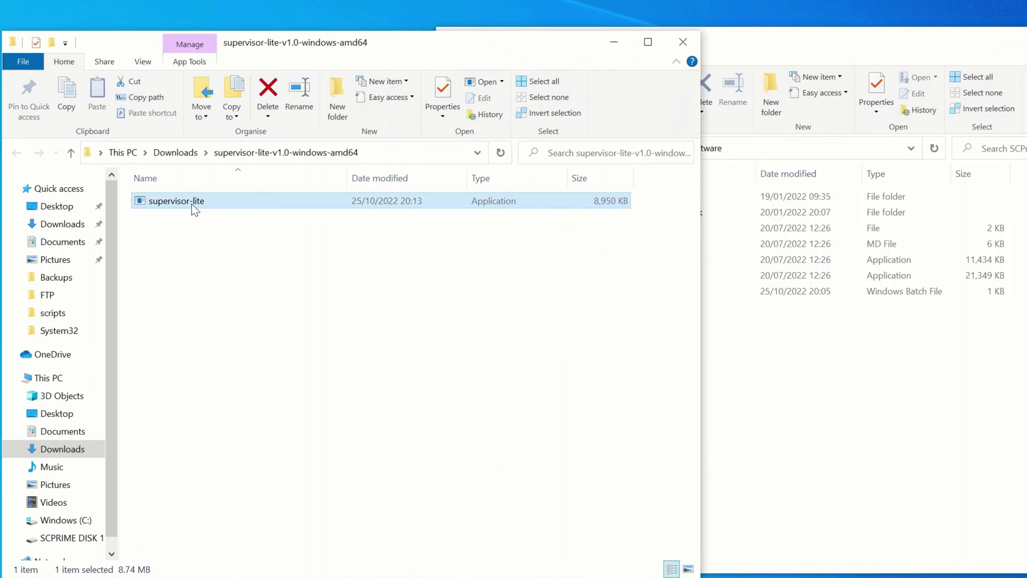
{"action": "key", "text": "ctrl+c"}
{"action": "left_click", "coordinate": [855, 401]}
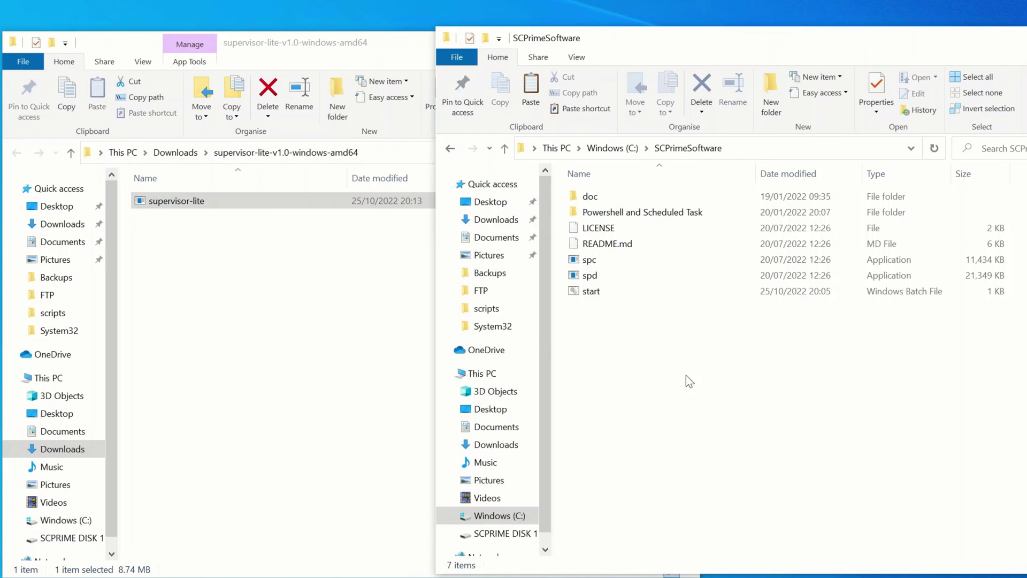
{"action": "key", "text": "ctrl+v"}
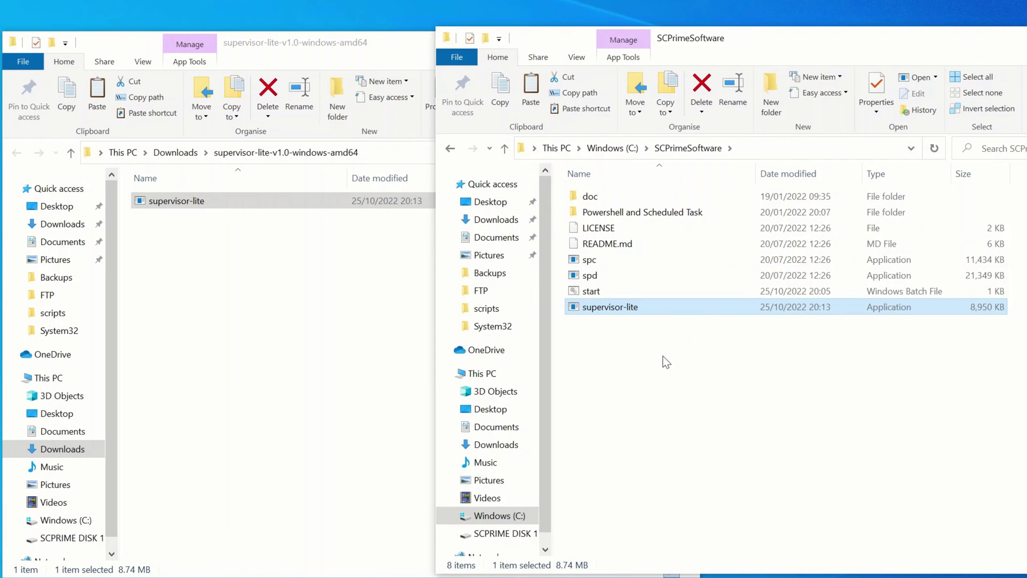
{"action": "left_click", "coordinate": [666, 362]}
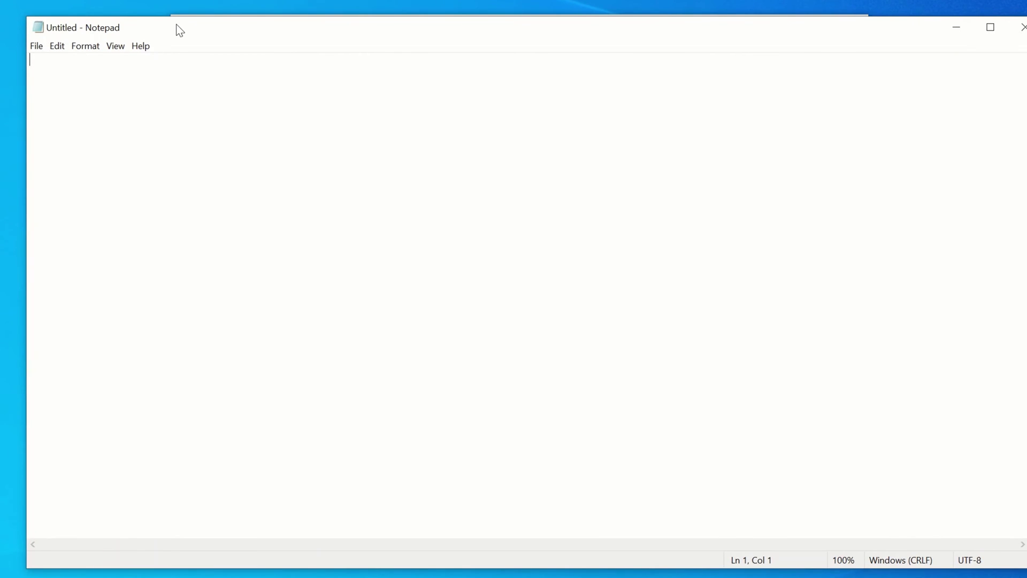
Step: Copy the guide's two-line startup script, with timeout 60 > NUL and the supervisor-lite.exe command, into the blank Notepad document on hexscp02
{"action": "left_click_drag", "start_coordinate": [180, 31], "coordinate": [155, 289]}
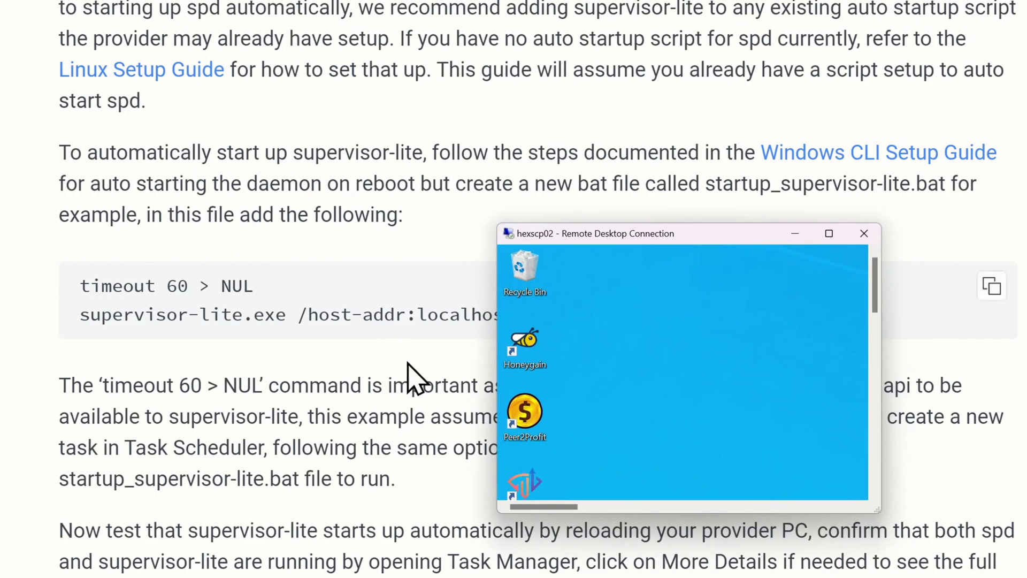
{"action": "left_click", "coordinate": [412, 373]}
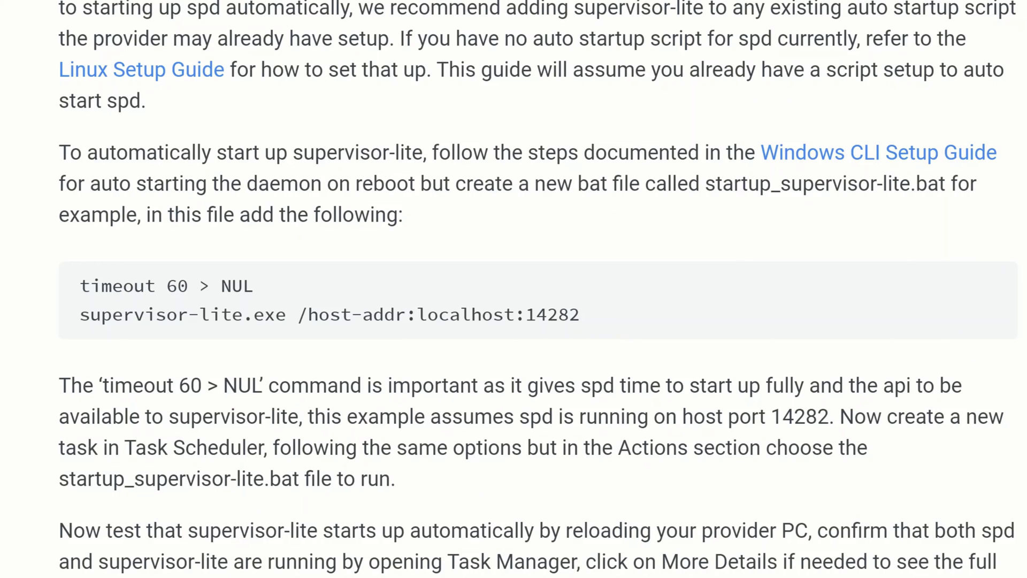
{"action": "left_click", "coordinate": [821, 238]}
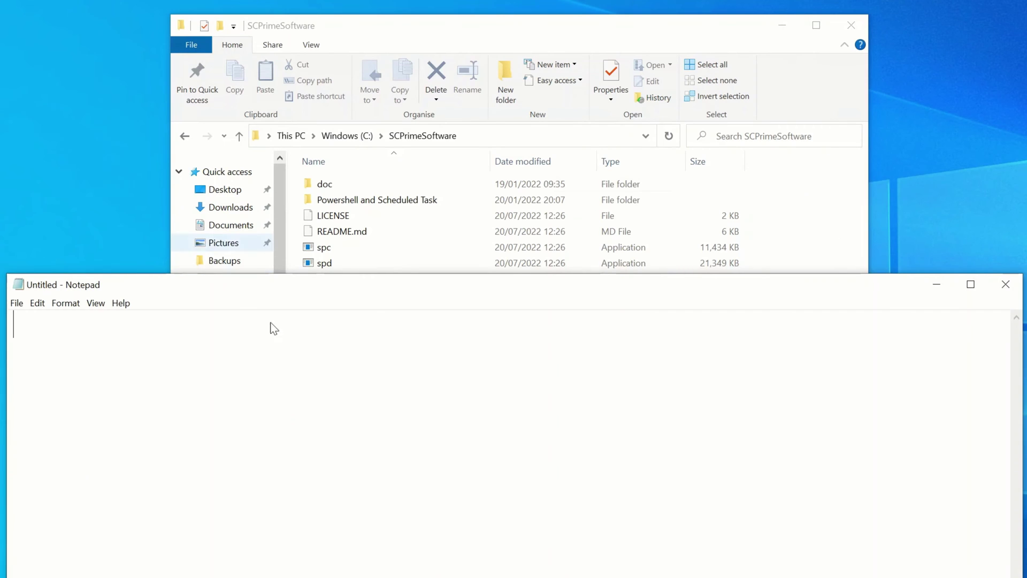
{"action": "key", "text": "ctrl+v"}
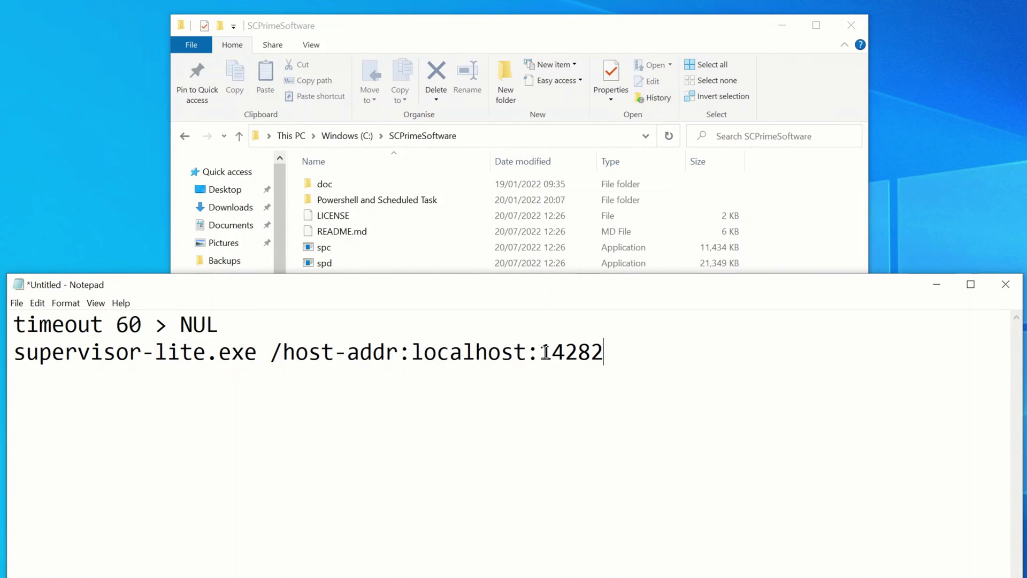
Step: Try port 4282 in the script's localhost address and restore it to 14282
{"action": "left_click_drag", "start_coordinate": [541, 352], "coordinate": [551, 352]}
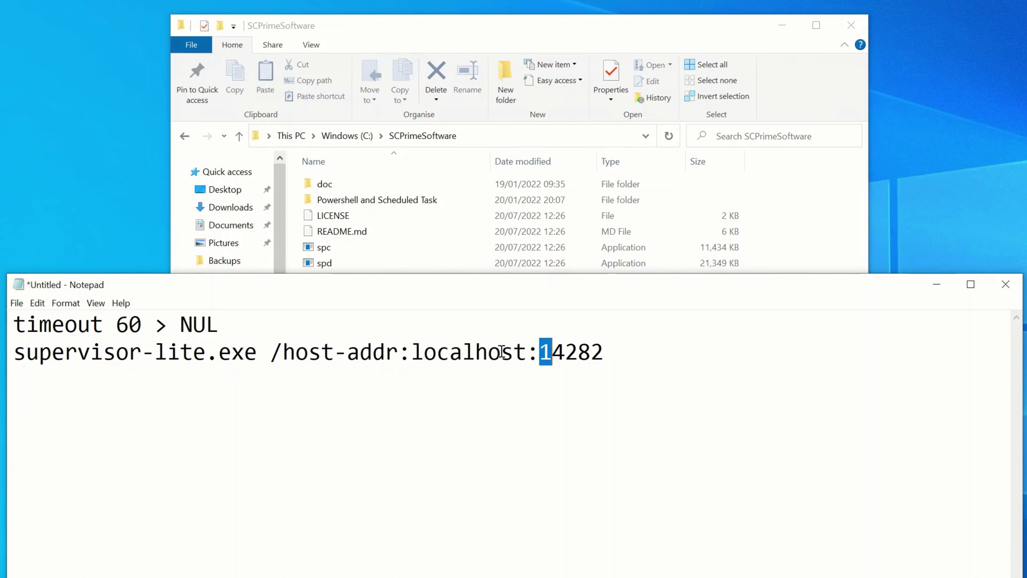
{"action": "key", "text": "Delete"}
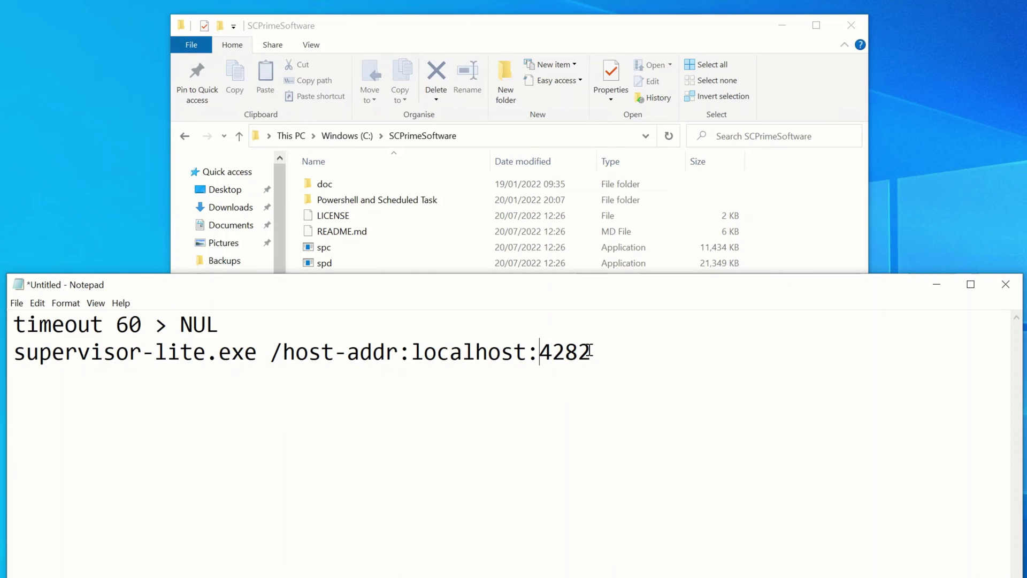
{"action": "left_click_drag", "start_coordinate": [589, 350], "coordinate": [259, 357]}
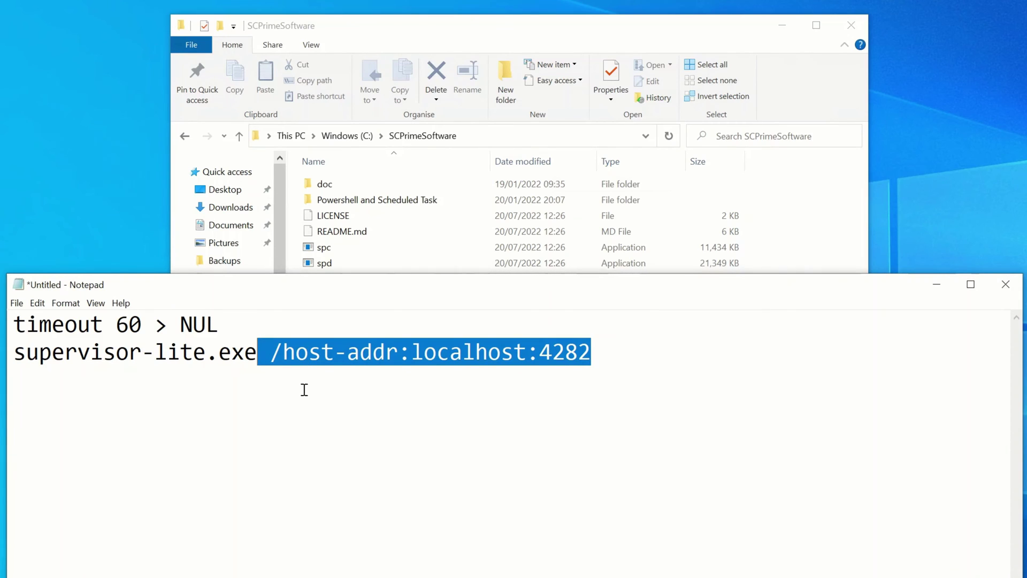
{"action": "left_click", "coordinate": [528, 369]}
{"action": "type", "text": "1"}
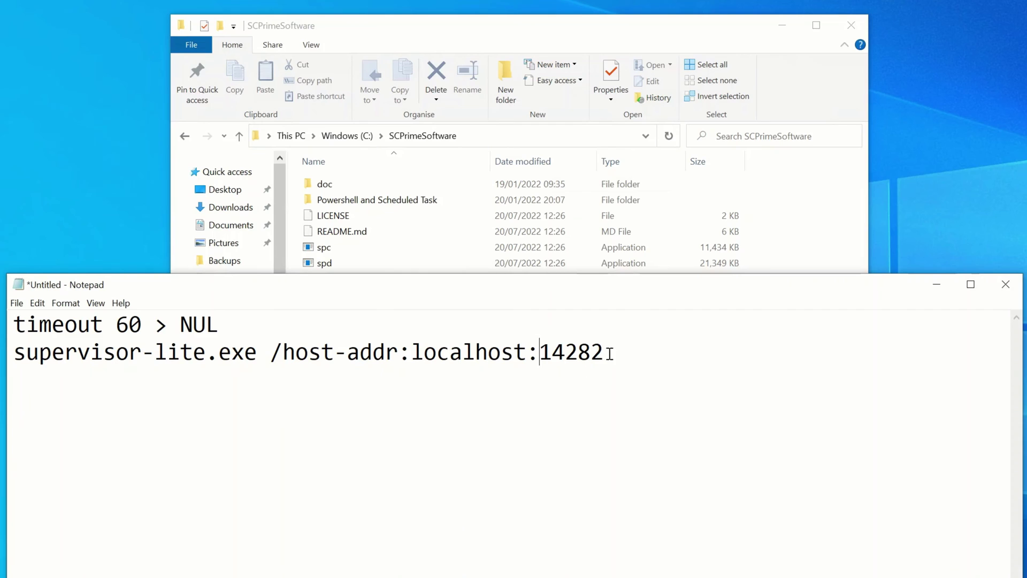
Step: Remove the /host-addr argument from the script and prefix supervisor-lite.exe with the folder path C:\SCPrimeSoftware\
{"action": "left_click_drag", "start_coordinate": [605, 354], "coordinate": [257, 356]}
{"action": "key", "text": "BackSpace"}
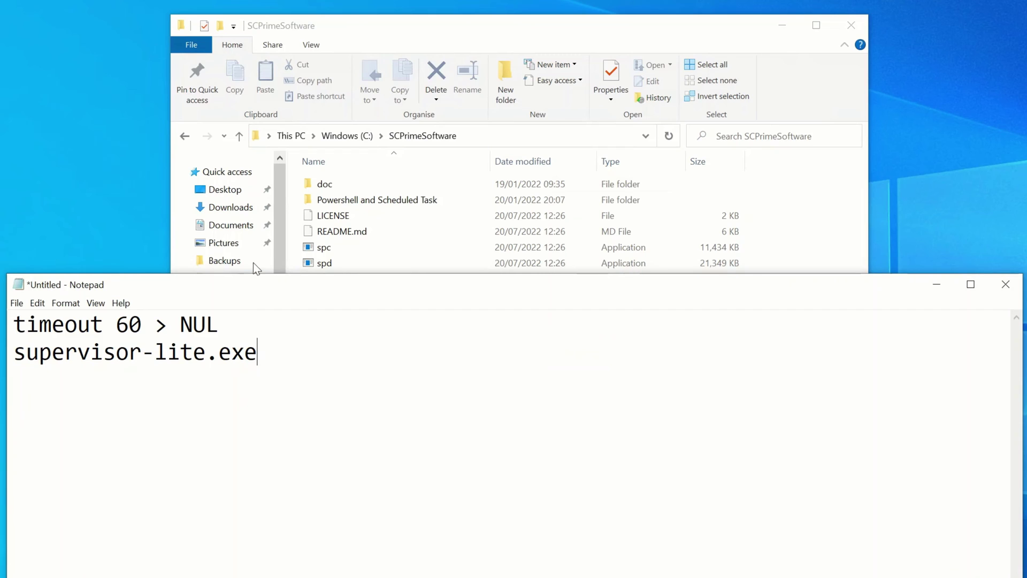
{"action": "left_click", "coordinate": [496, 139]}
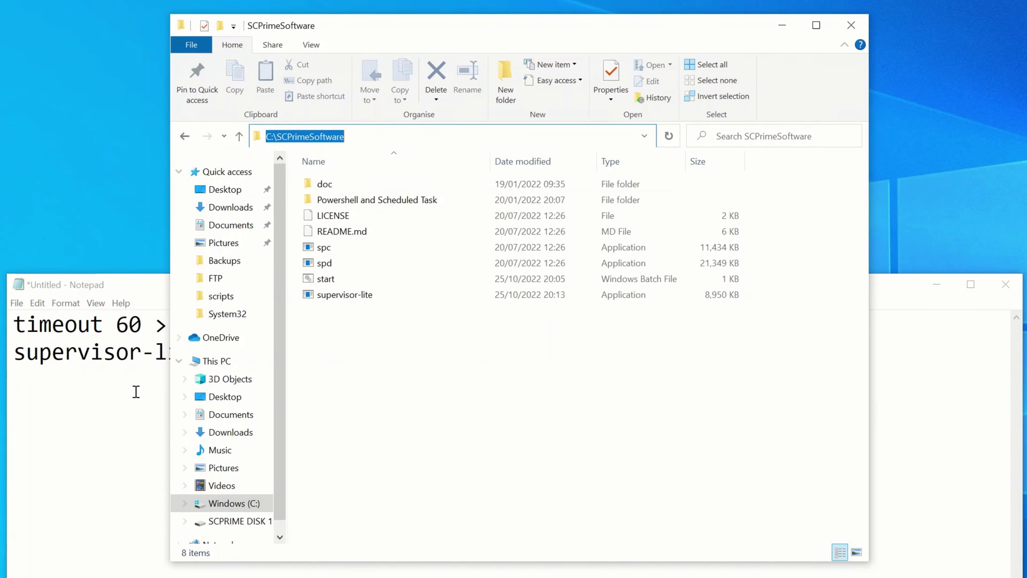
{"action": "left_click", "coordinate": [17, 351]}
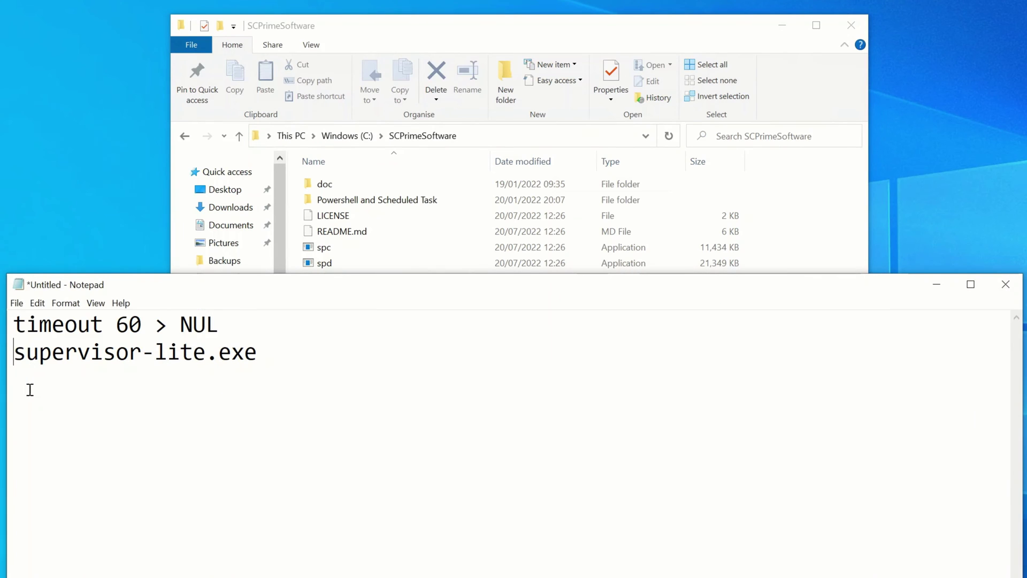
{"action": "key", "text": "ctrl+v"}
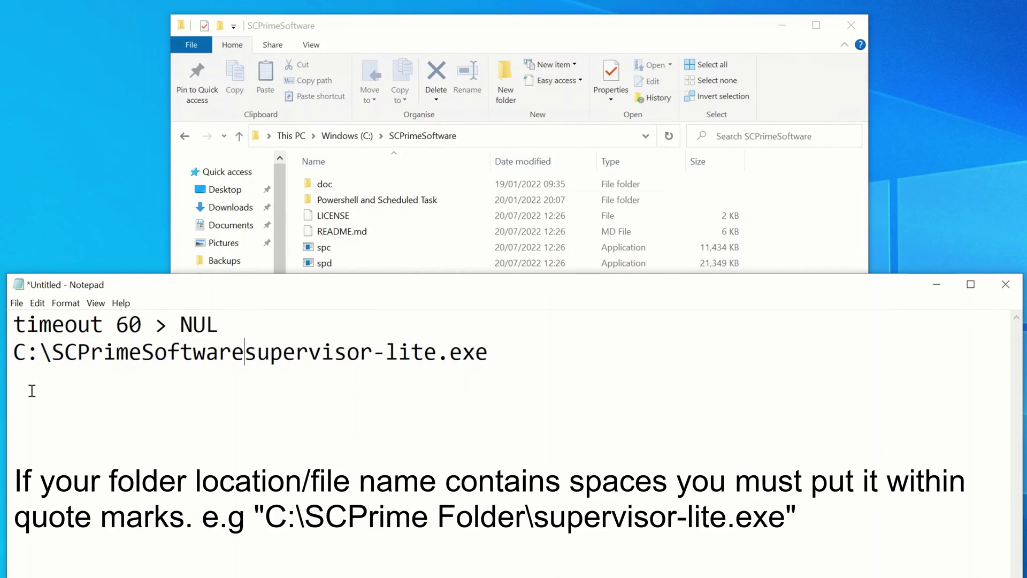
{"action": "type", "text": "\\"}
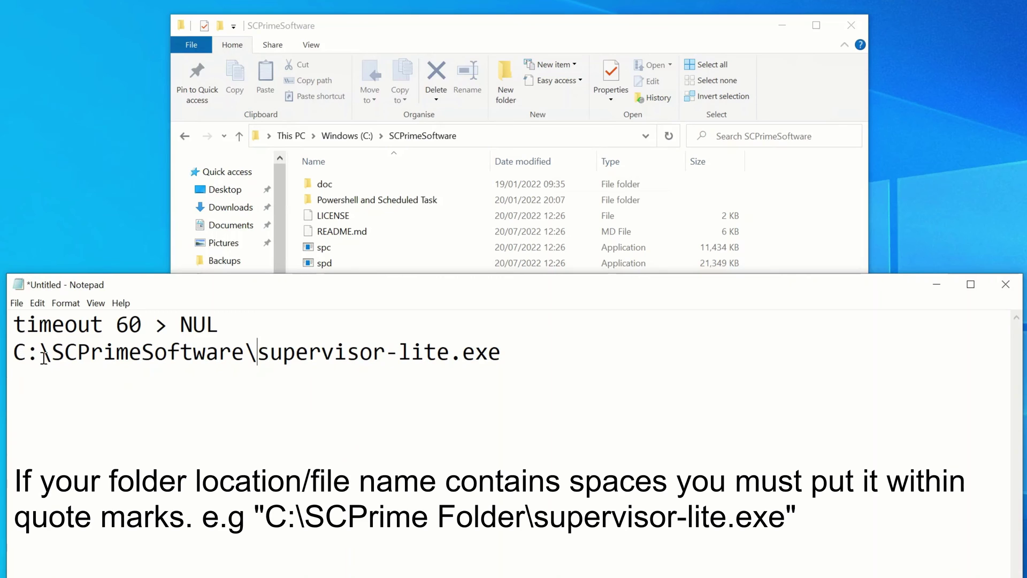
{"action": "left_click_drag", "start_coordinate": [15, 351], "coordinate": [231, 353]}
{"action": "left_click_drag", "start_coordinate": [522, 353], "coordinate": [3, 358]}
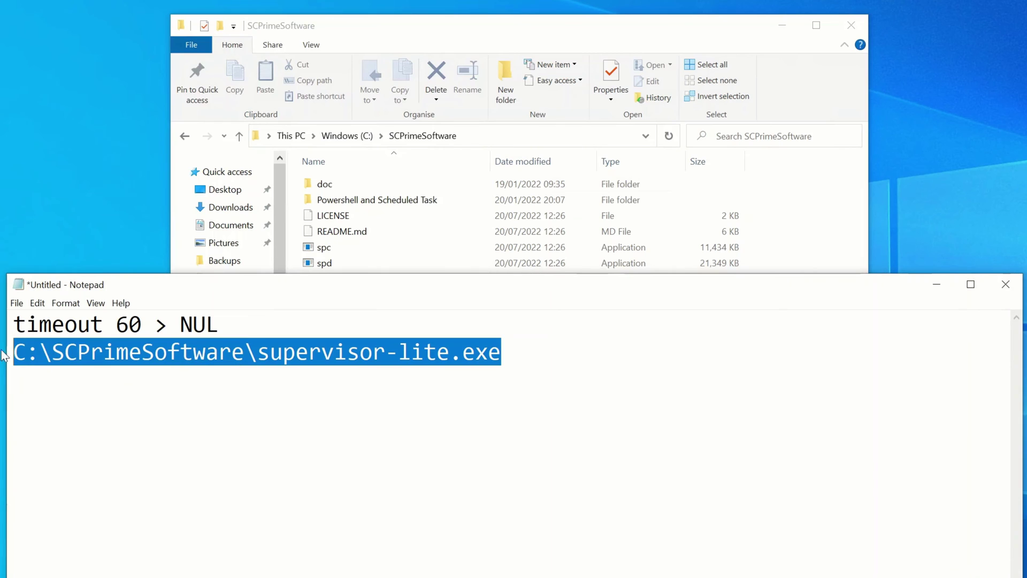
{"action": "left_click", "coordinate": [27, 321]}
{"action": "left_click", "coordinate": [205, 356]}
Step: Save the startup script in C:\SCPrimeSoftware under the name start-supervisor-lite, using the All Files type
{"action": "left_click", "coordinate": [16, 302]}
{"action": "left_click", "coordinate": [50, 376]}
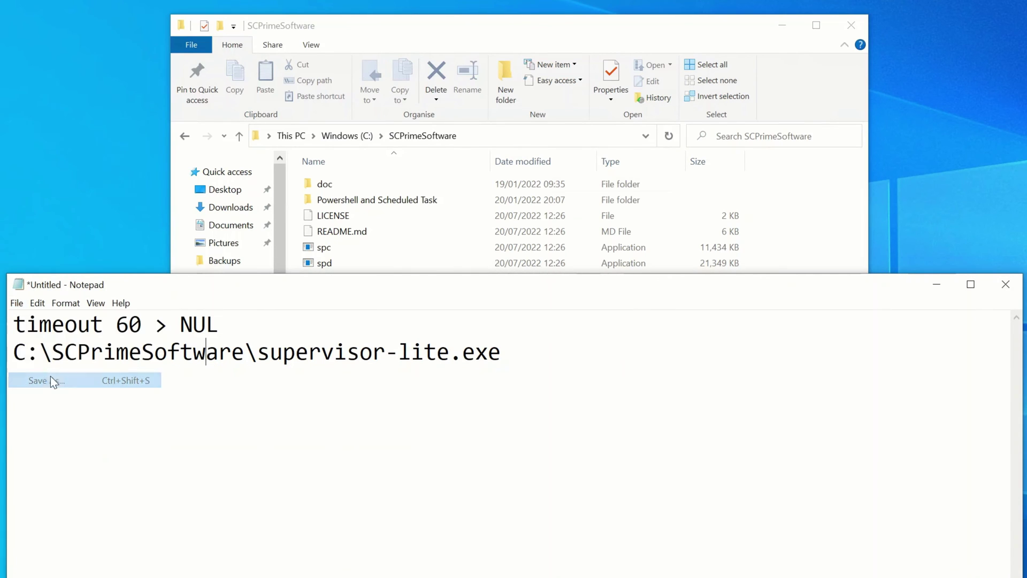
{"action": "left_click", "coordinate": [82, 374]}
{"action": "double_click", "coordinate": [188, 370]}
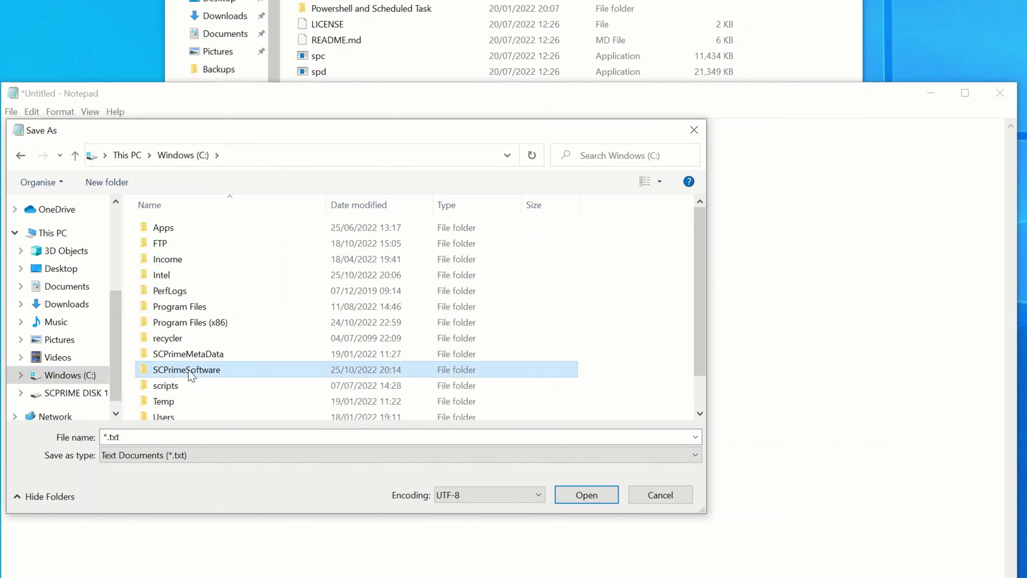
{"action": "left_click", "coordinate": [154, 454]}
{"action": "left_click", "coordinate": [144, 482]}
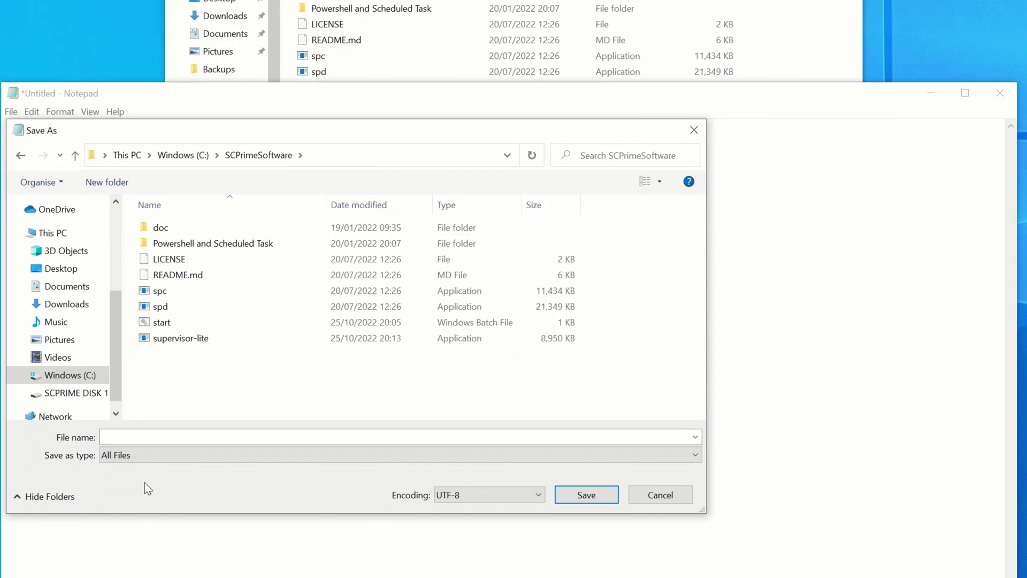
{"action": "left_click", "coordinate": [146, 437]}
{"action": "type", "text": "start"}
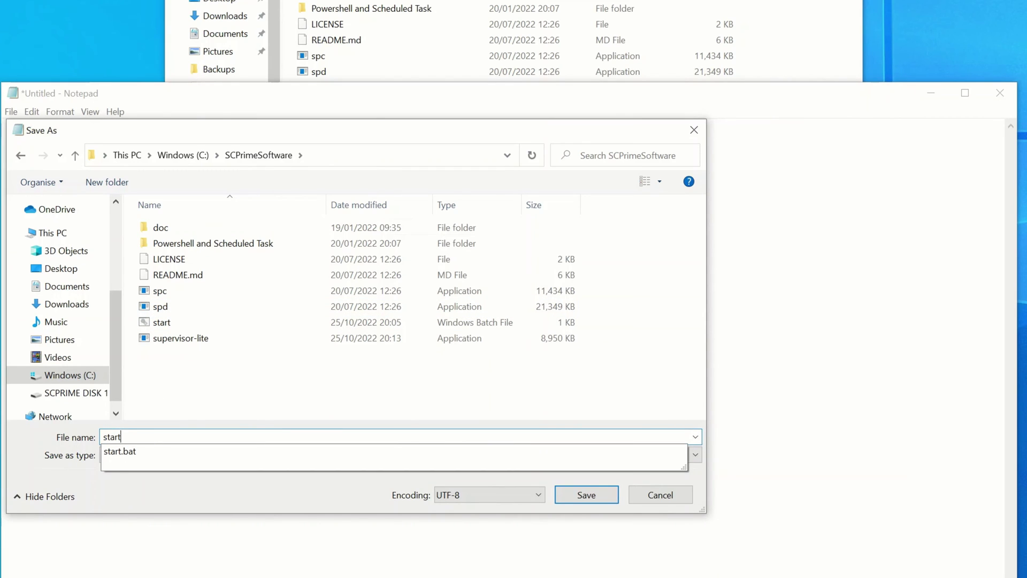
{"action": "type", "text": "-supervisor-list"}
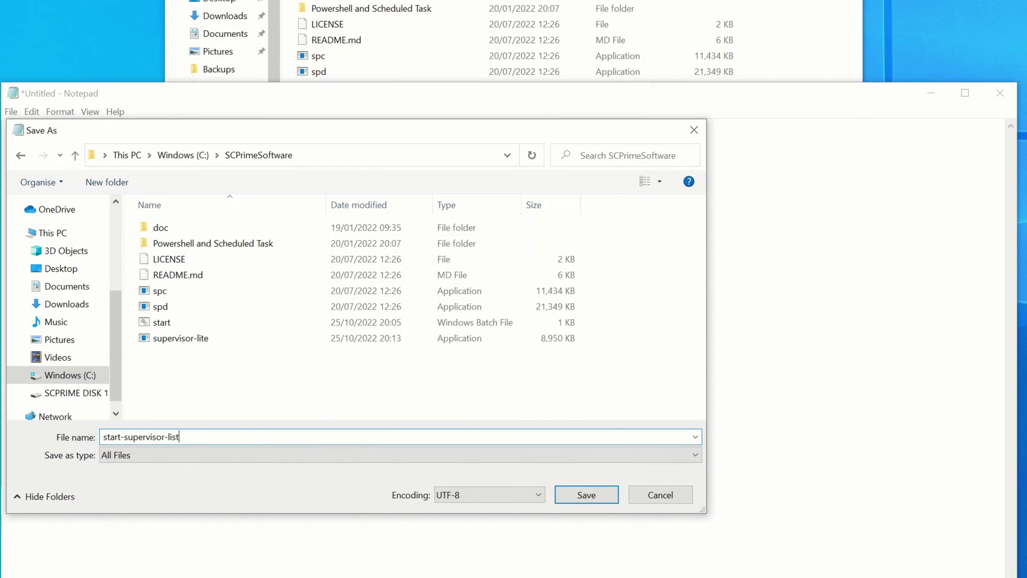
{"action": "key", "text": "BackSpace"}
{"action": "left_click", "coordinate": [586, 495]}
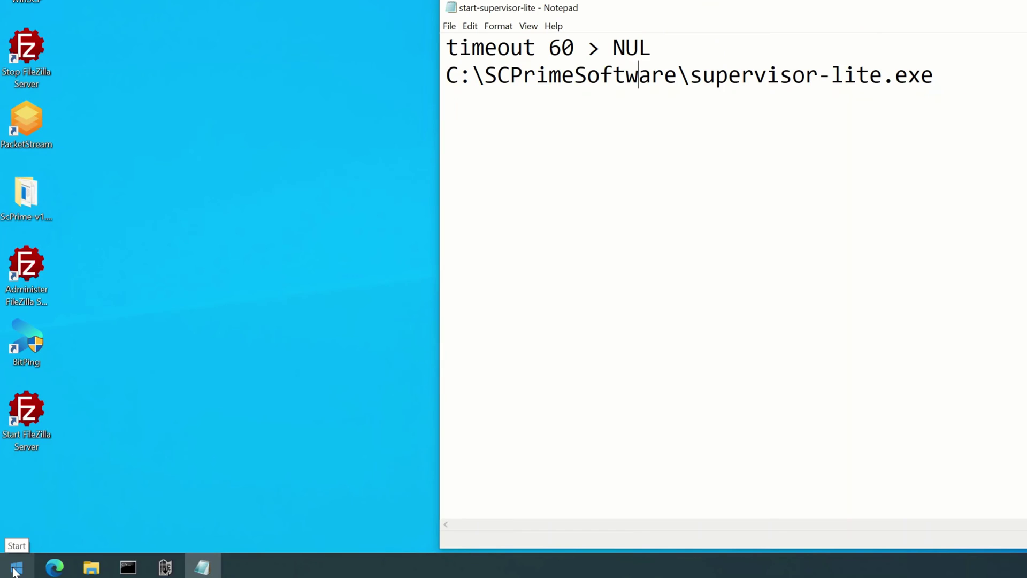
Step: Open Task Scheduler and start a new task named "Start SCPrime Superviser Lite" with the description "This starts the superviser-lite executable"
{"action": "left_click", "coordinate": [15, 569]}
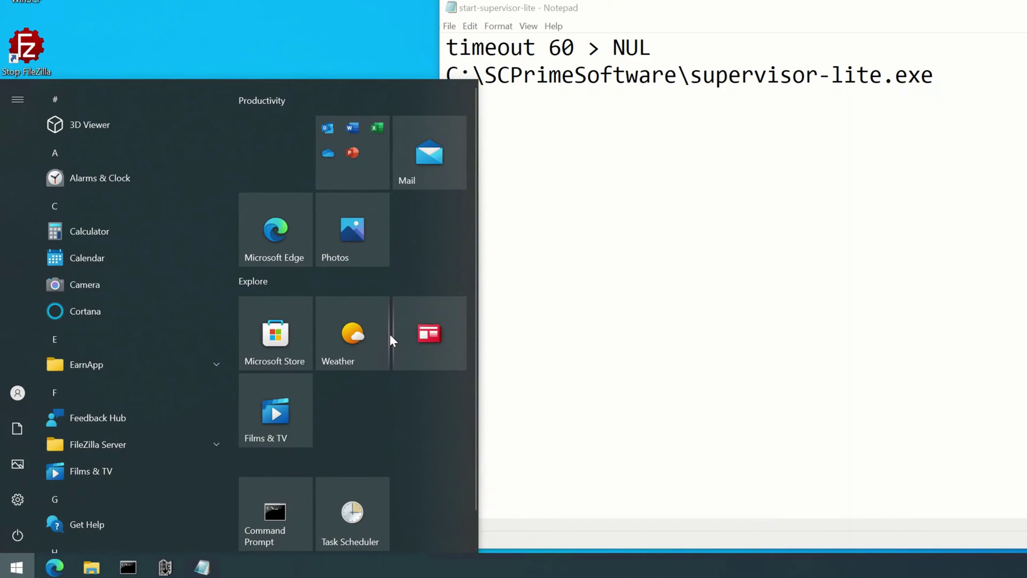
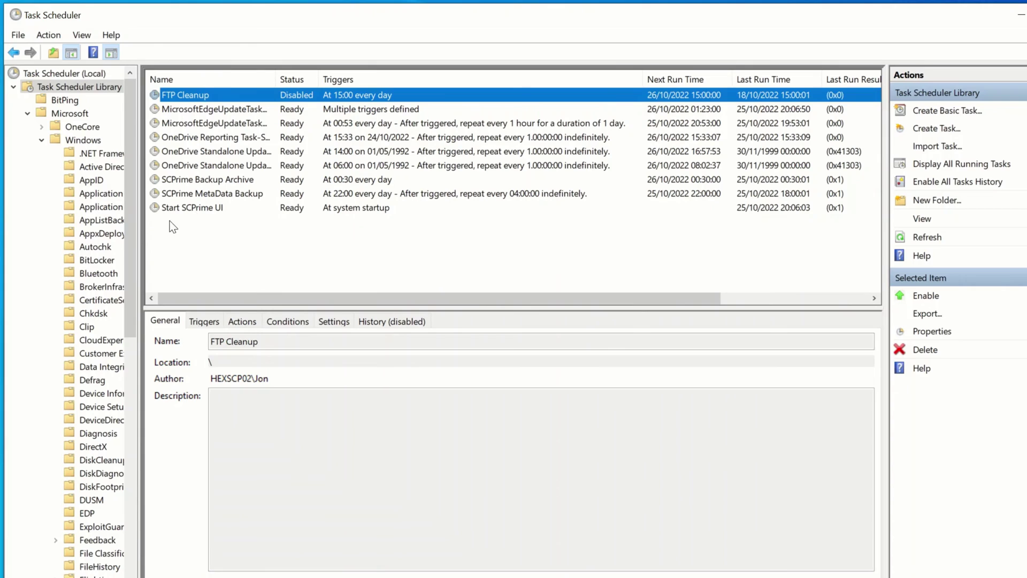
{"action": "left_click", "coordinate": [933, 128]}
{"action": "type", "text": "St"}
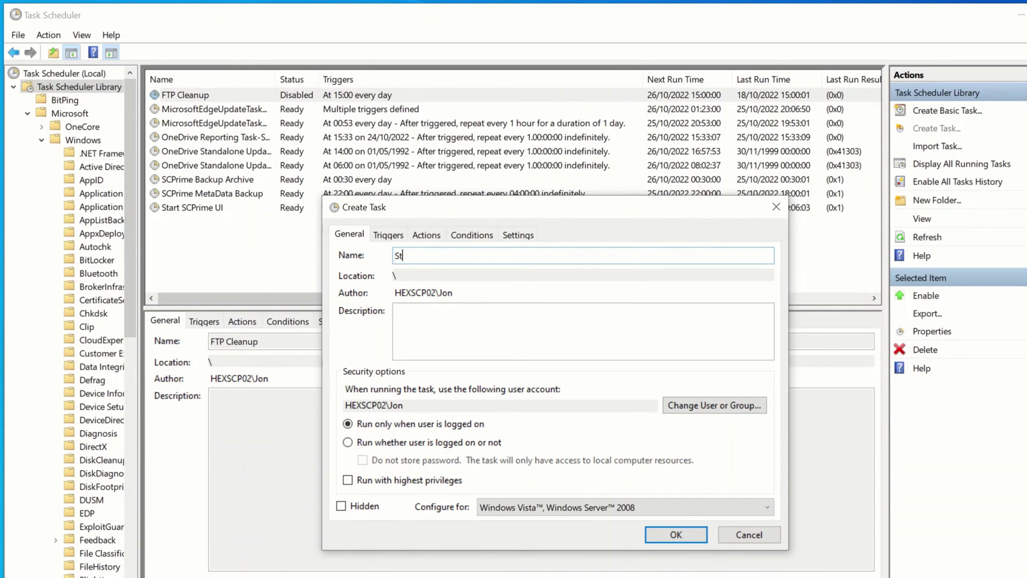
{"action": "type", "text": "art SCPrime Superviser Lite"}
{"action": "left_click", "coordinate": [566, 312]}
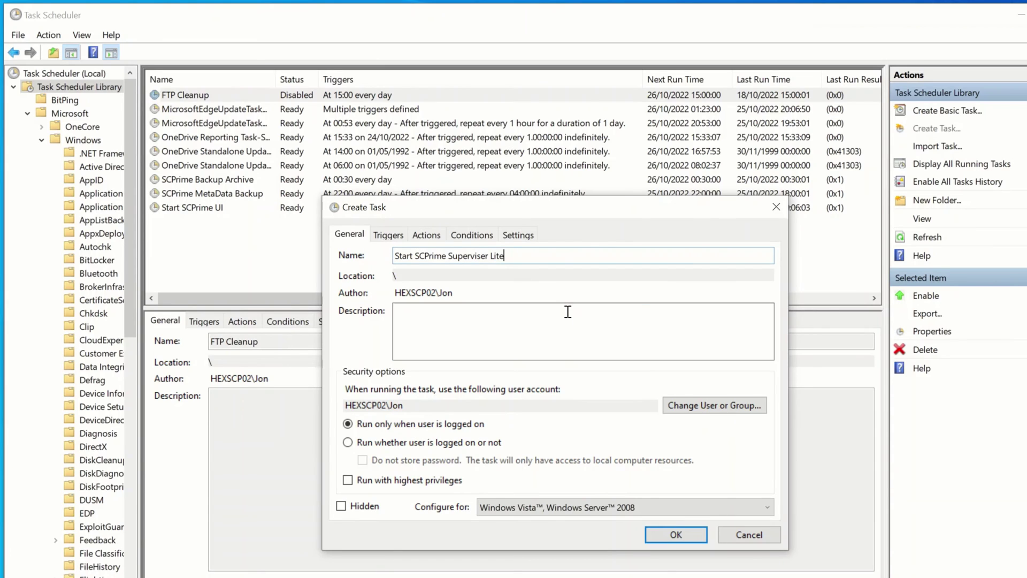
{"action": "type", "text": "This starts the superviser-lite exe"}
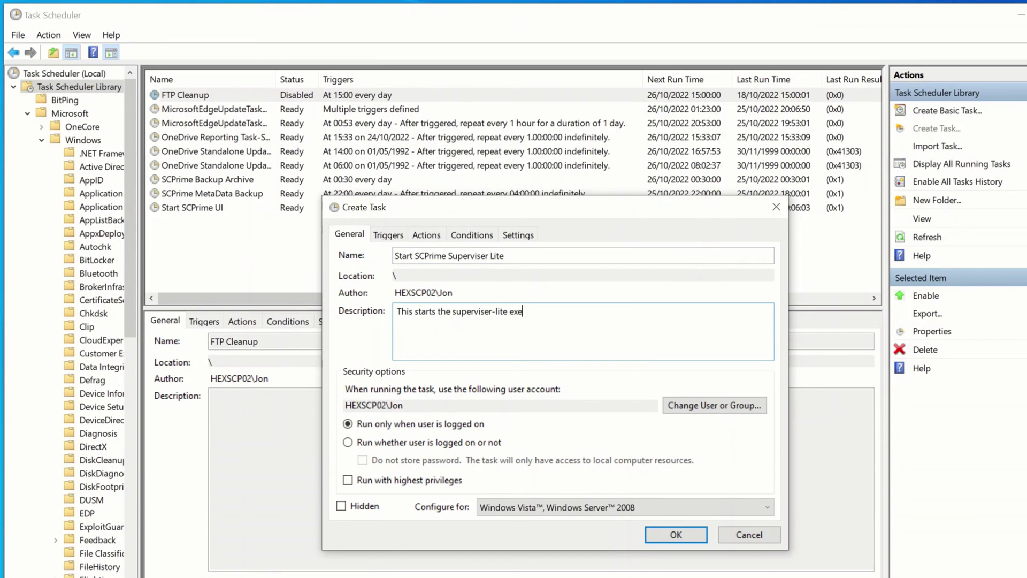
{"action": "type", "text": "cua"}
{"action": "type", "text": "able"}
Step: Set the task to run whether user is logged on or not with highest privileges, and show its trigger list
{"action": "left_click", "coordinate": [349, 443]}
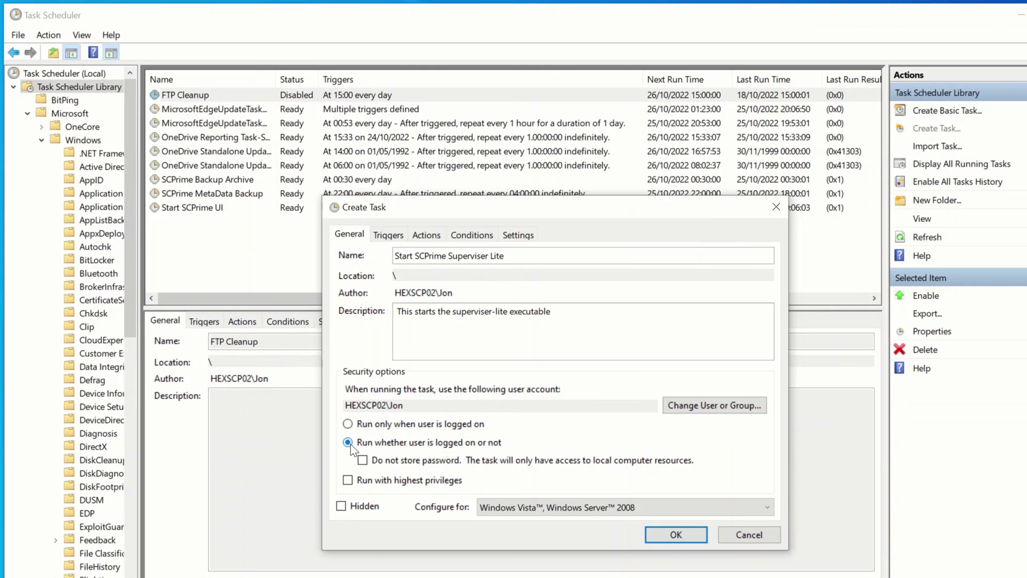
{"action": "left_click", "coordinate": [348, 480]}
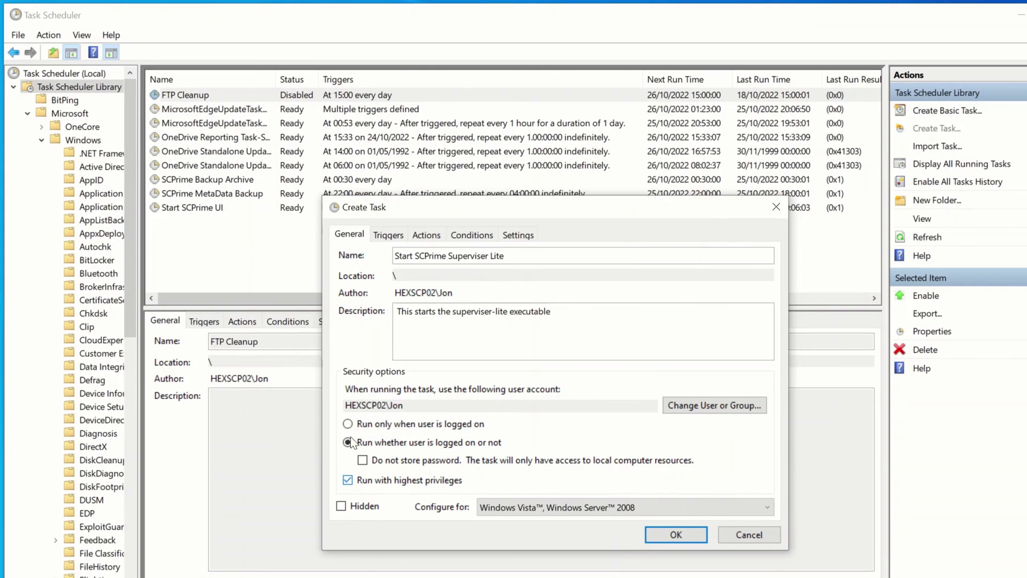
{"action": "left_click", "coordinate": [386, 239]}
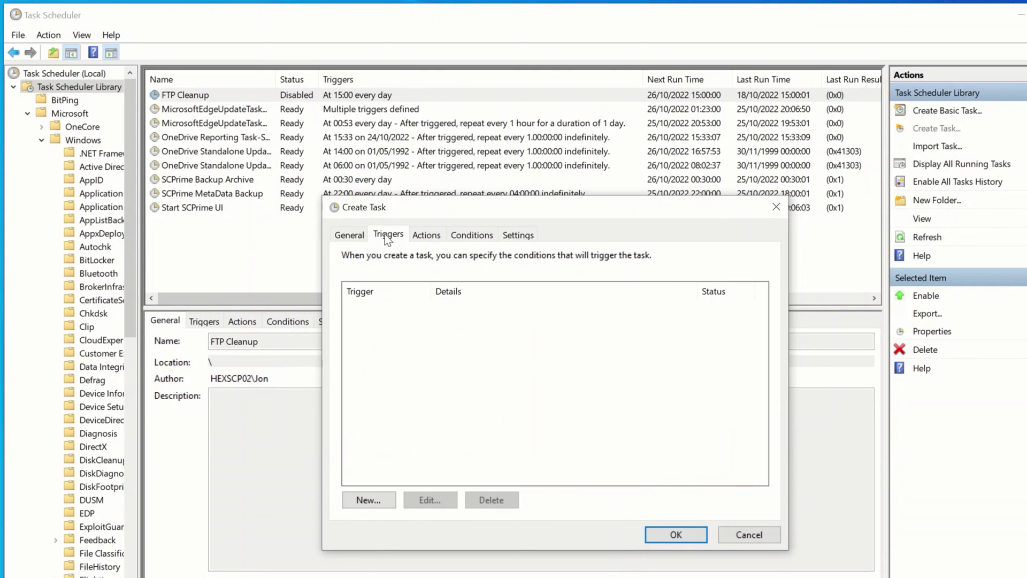
Step: Add a trigger that begins the task at startup, keeping it enabled
{"action": "left_click", "coordinate": [369, 501]}
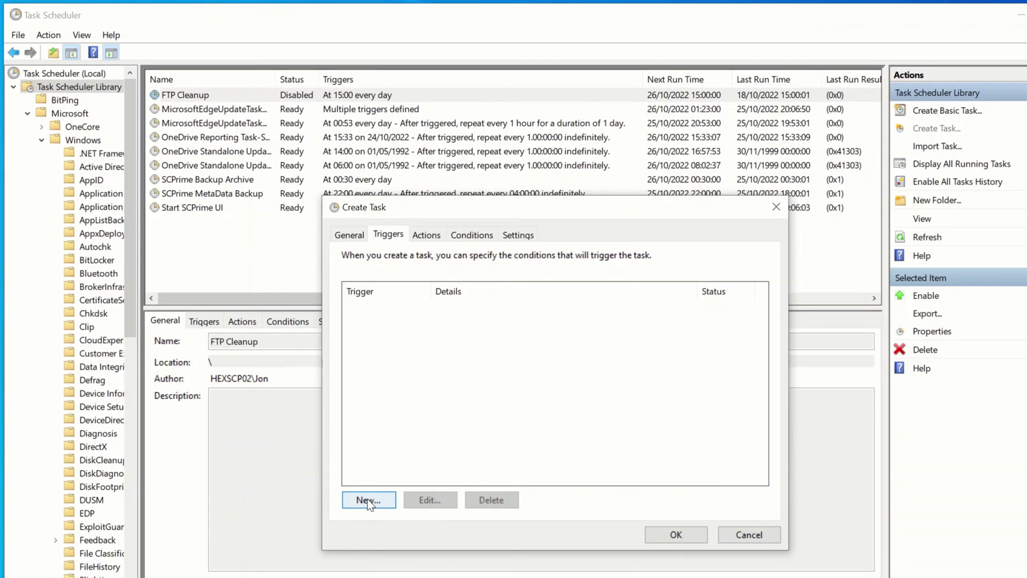
{"action": "left_click", "coordinate": [374, 201]}
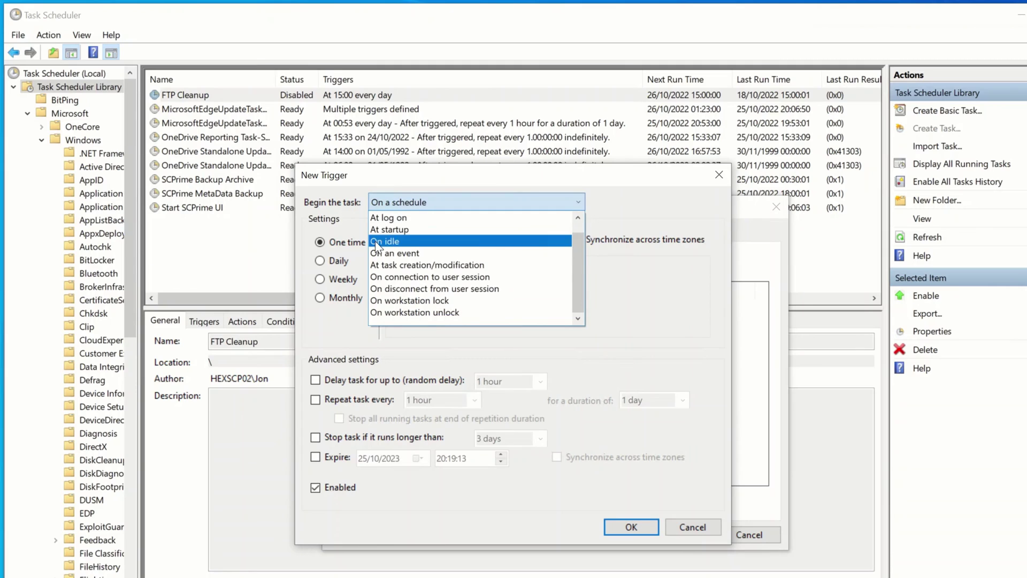
{"action": "left_click", "coordinate": [386, 241]}
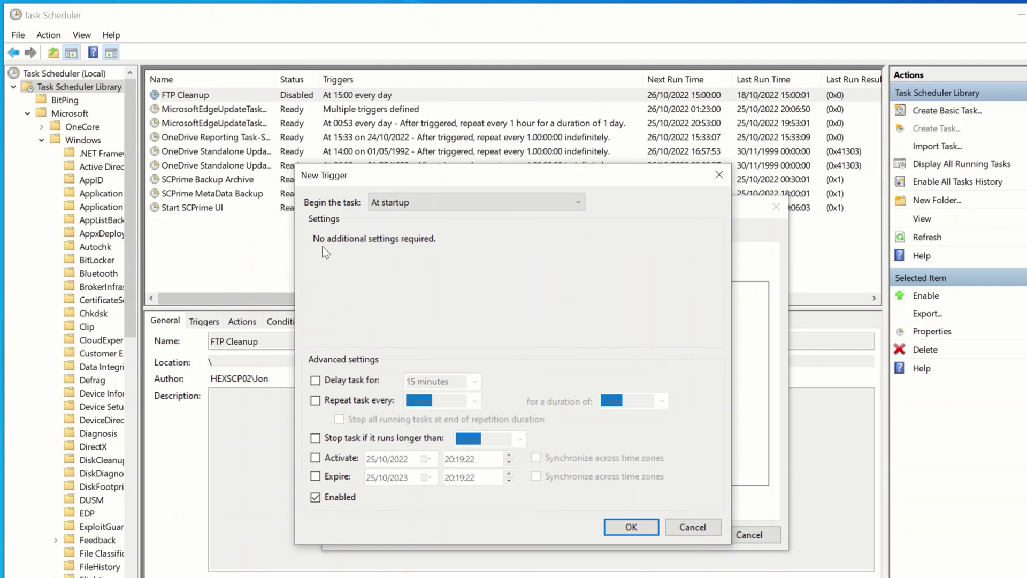
{"action": "left_click", "coordinate": [630, 527]}
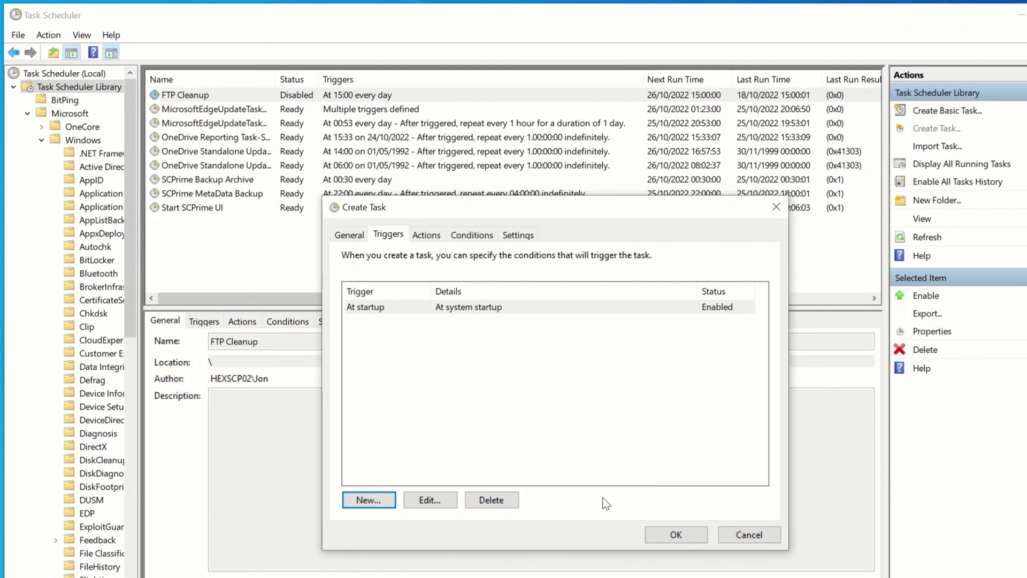
Step: Add a Start a program action that runs start-supervisor-lite from the C:\SCPrimeSoftware folder
{"action": "left_click", "coordinate": [426, 235]}
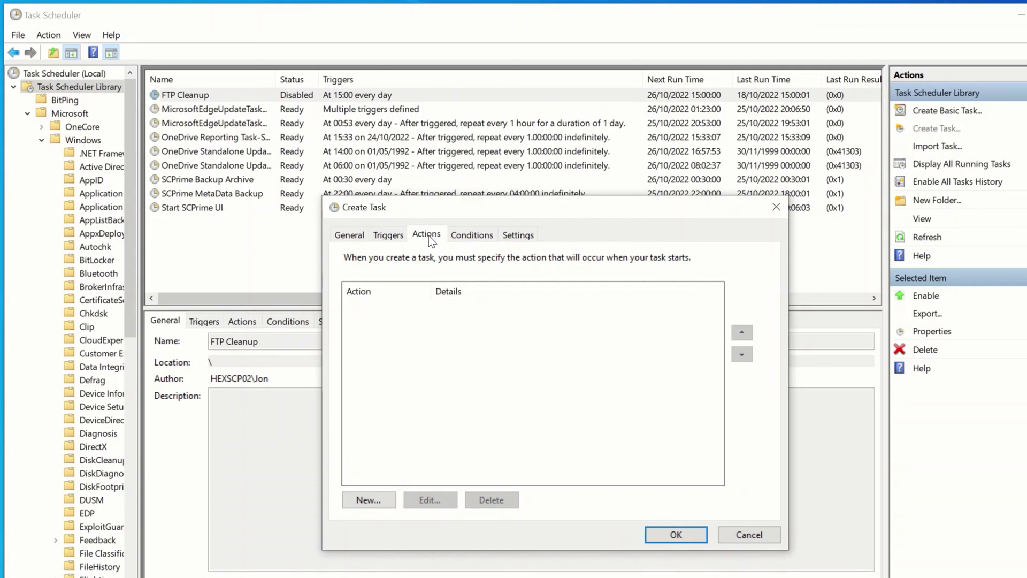
{"action": "left_click", "coordinate": [363, 499]}
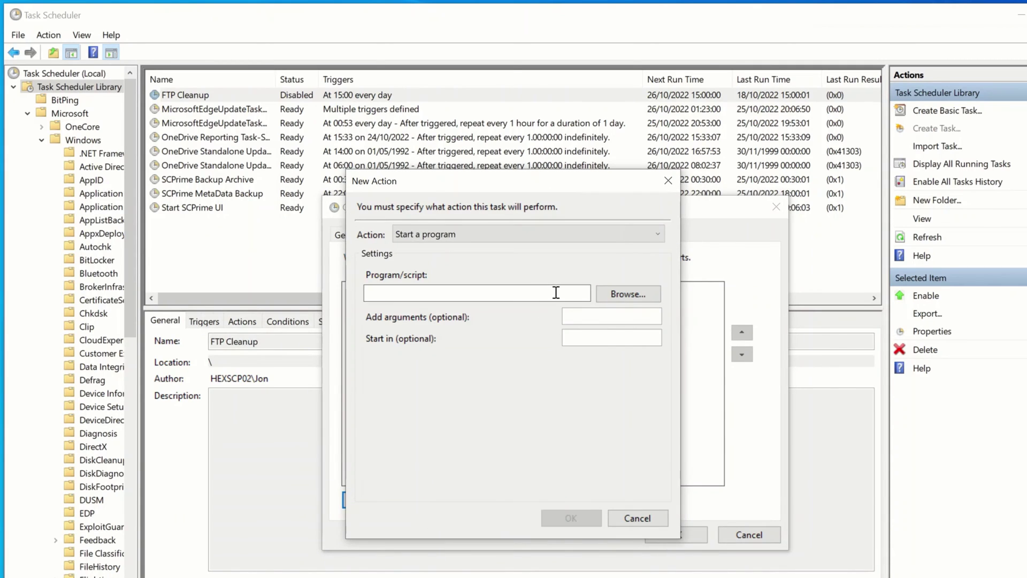
{"action": "left_click", "coordinate": [629, 296]}
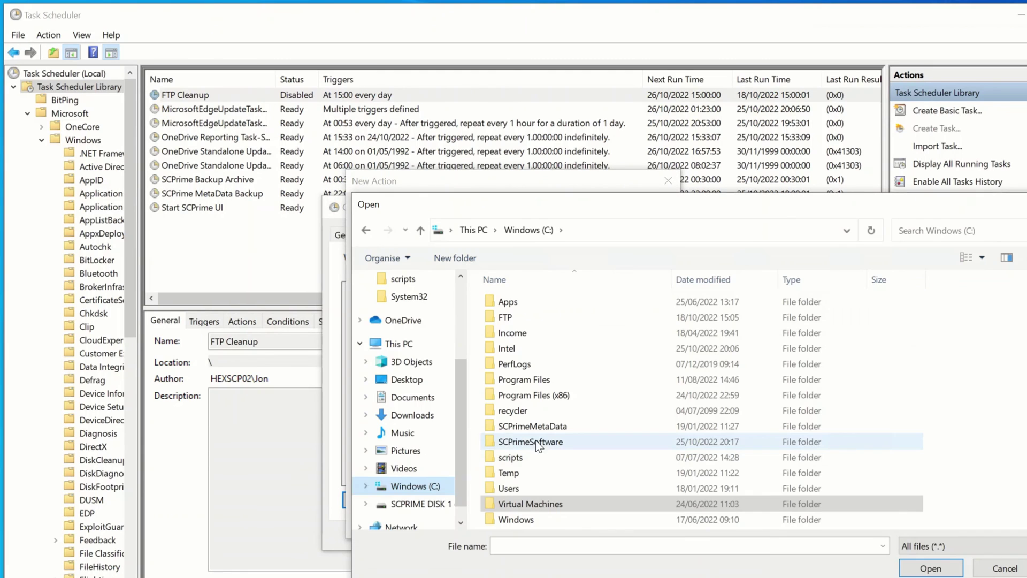
{"action": "double_click", "coordinate": [523, 444]}
{"action": "left_click", "coordinate": [535, 412]}
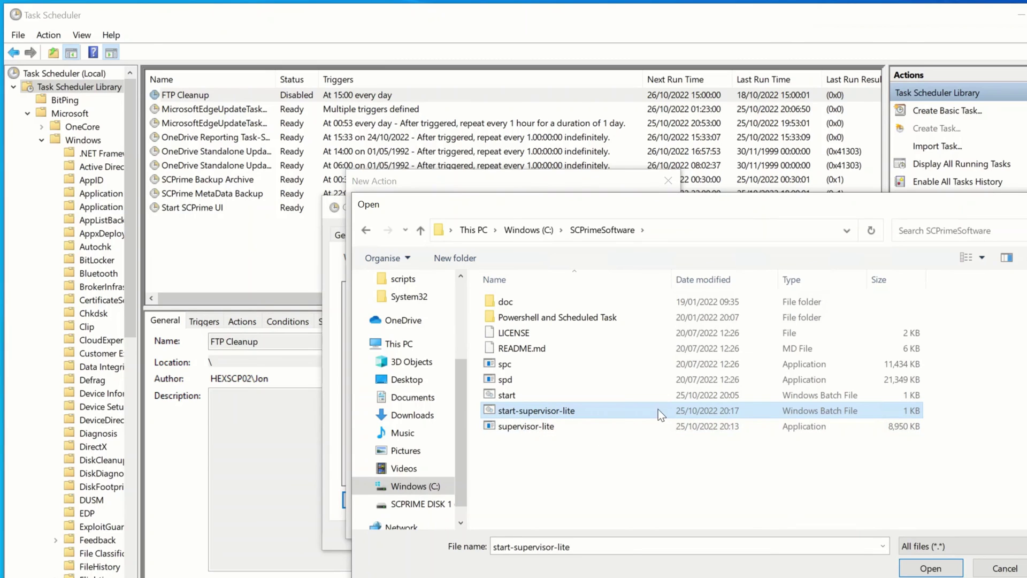
{"action": "left_click", "coordinate": [939, 574]}
{"action": "left_click", "coordinate": [568, 515]}
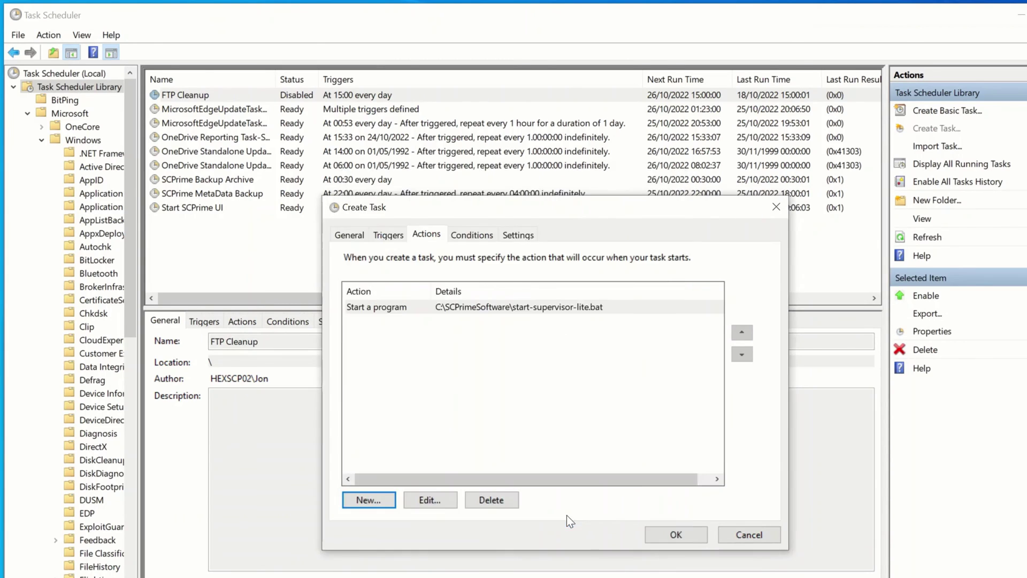
Step: Save the task by entering the account password, and compare it with the Start SCPrime UI task in the library
{"action": "left_click", "coordinate": [676, 534]}
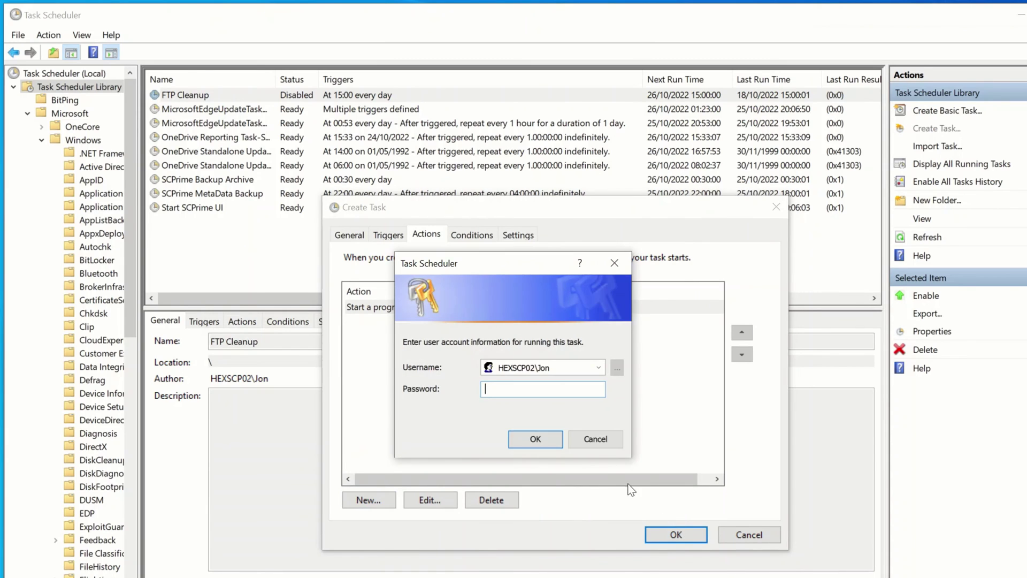
{"action": "left_click", "coordinate": [553, 438]}
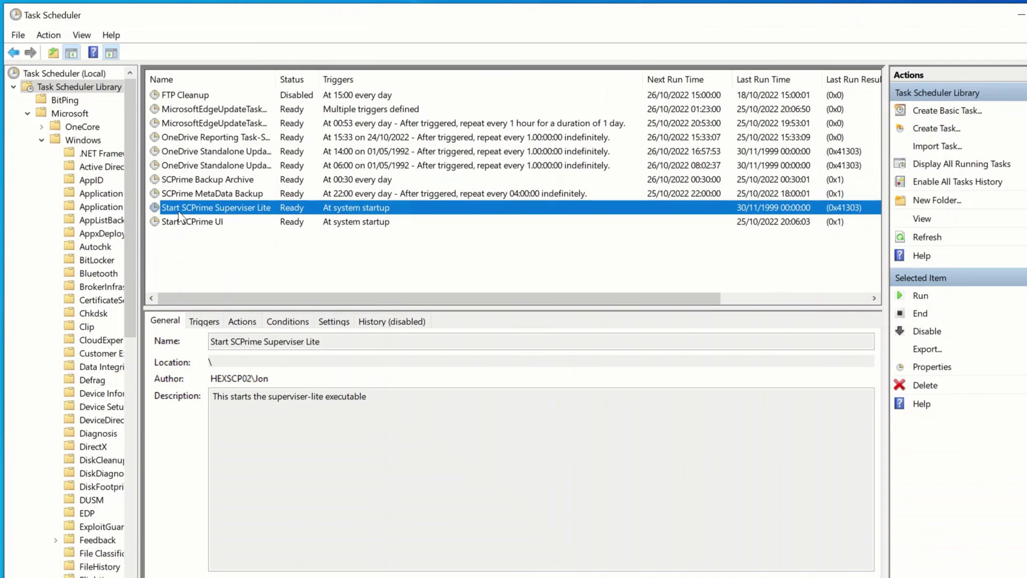
{"action": "left_click", "coordinate": [213, 222]}
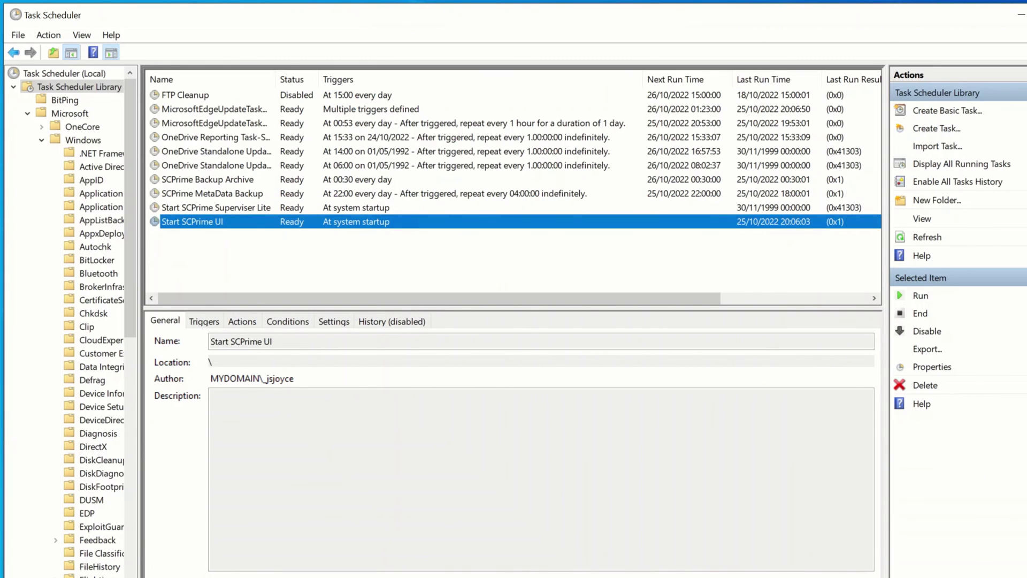
{"action": "left_click", "coordinate": [342, 209]}
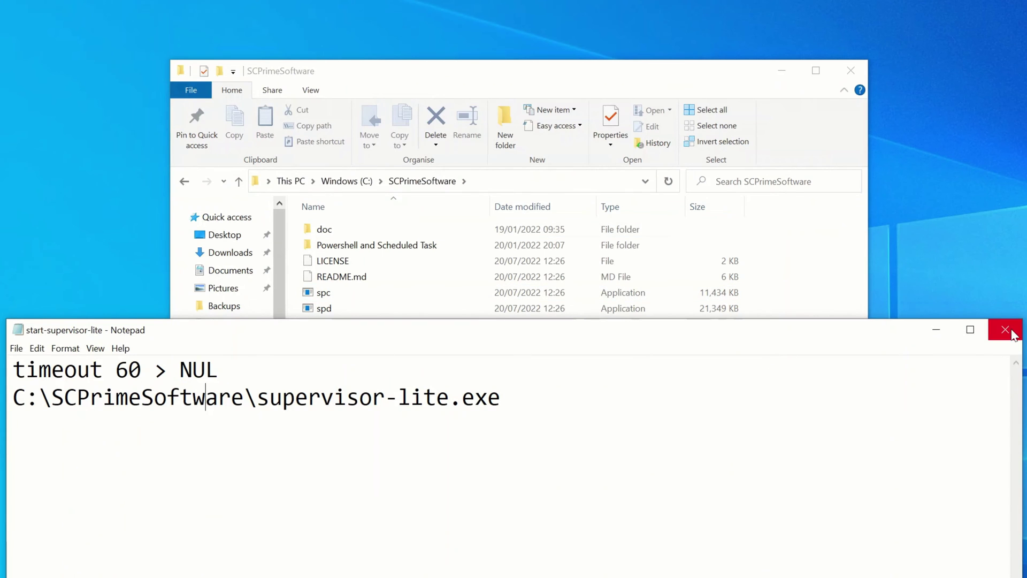
Step: Close the startup script in Notepad and locate the spd.exe process in Task Manager's detailed process list
{"action": "left_click", "coordinate": [1005, 329]}
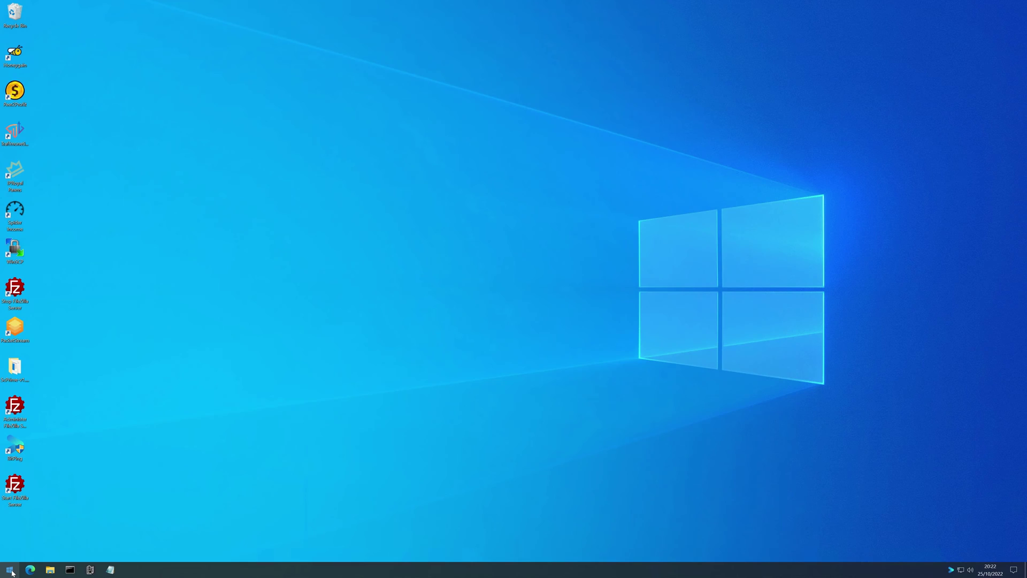
{"action": "right_click", "coordinate": [12, 572]}
{"action": "left_click", "coordinate": [41, 483]}
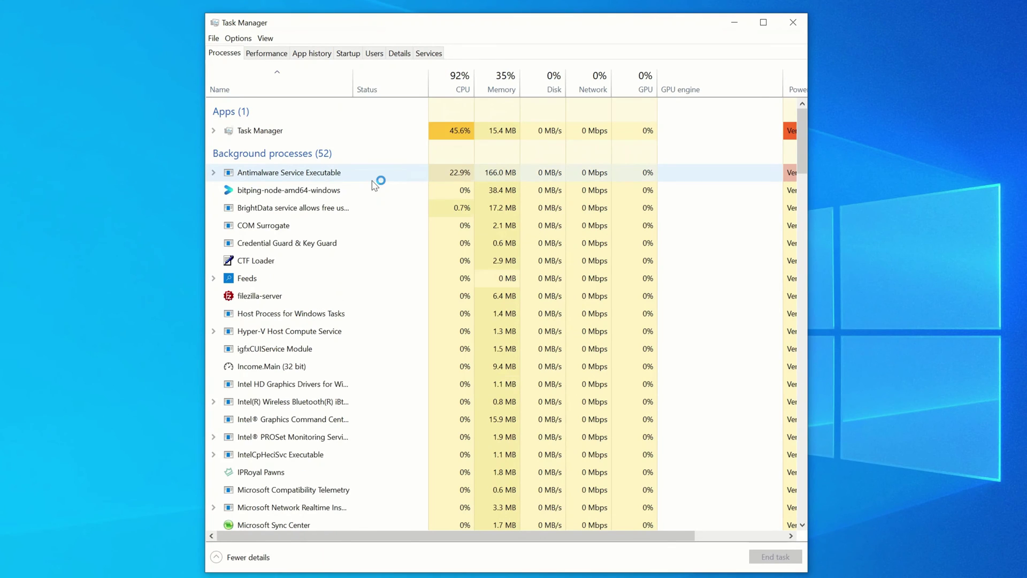
{"action": "left_click", "coordinate": [399, 57]}
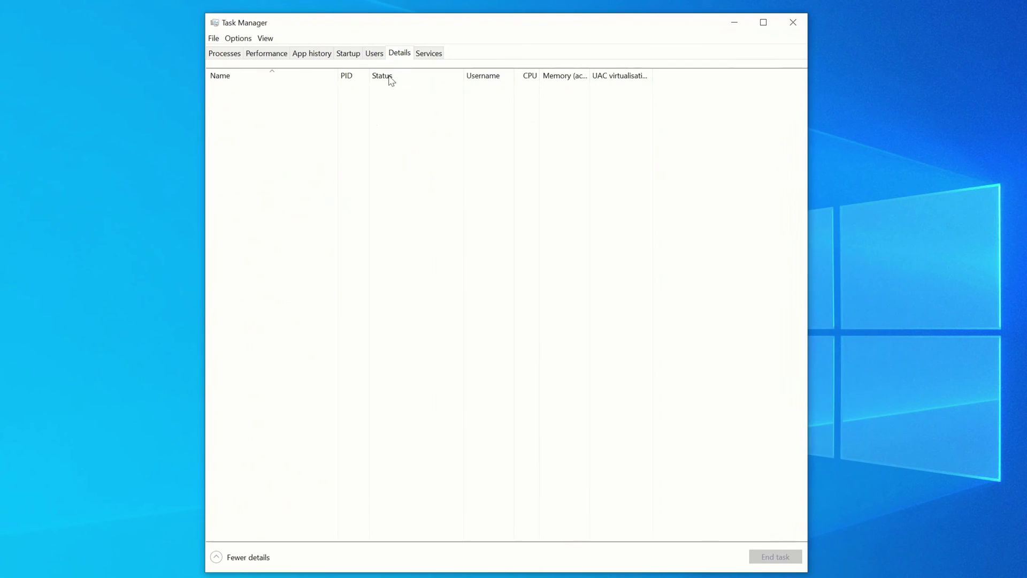
{"action": "left_click", "coordinate": [282, 175]}
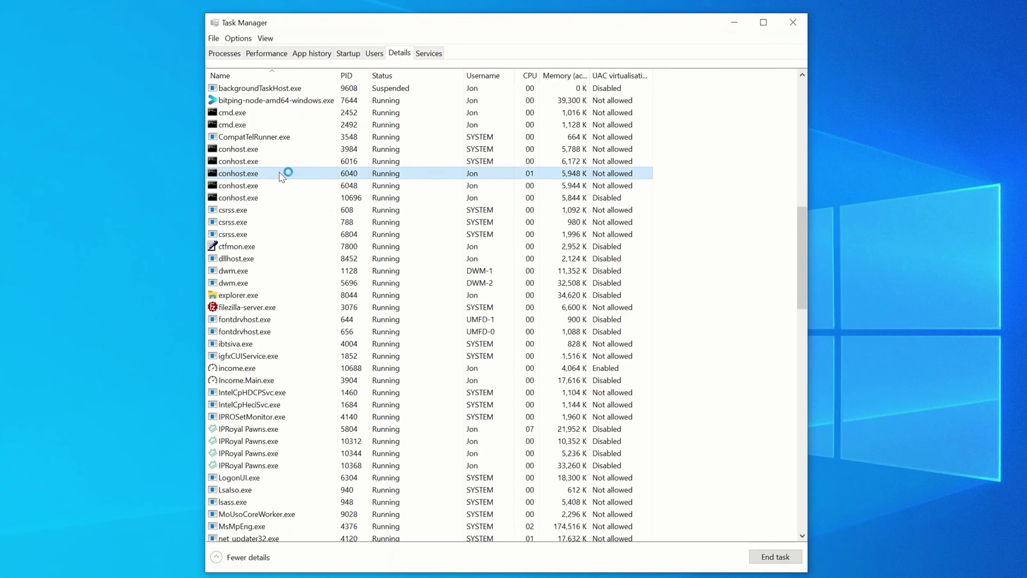
{"action": "type", "text": "sp"}
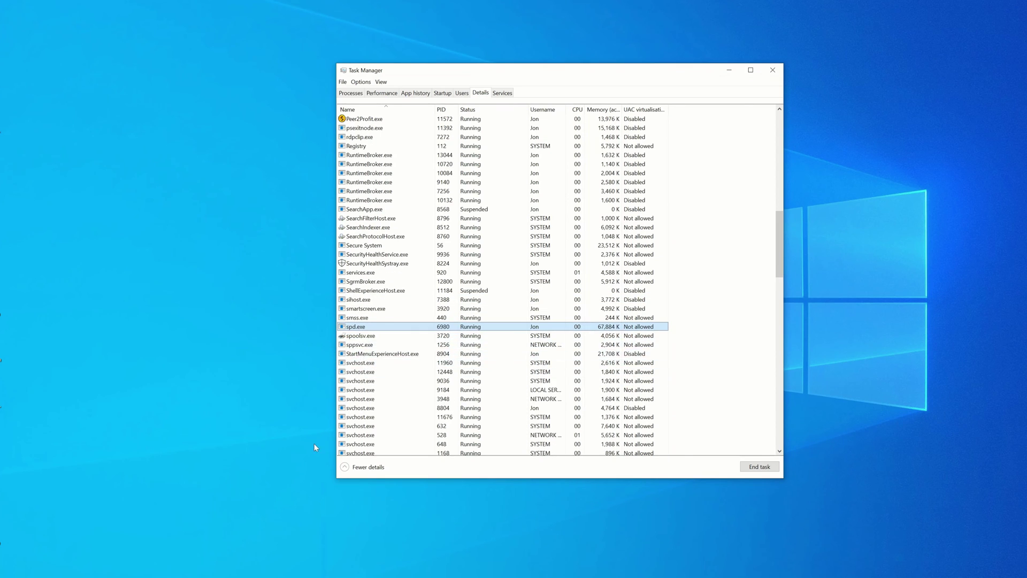
{"action": "scroll", "coordinate": [503, 283], "scroll_direction": "down", "scroll_amount": 1}
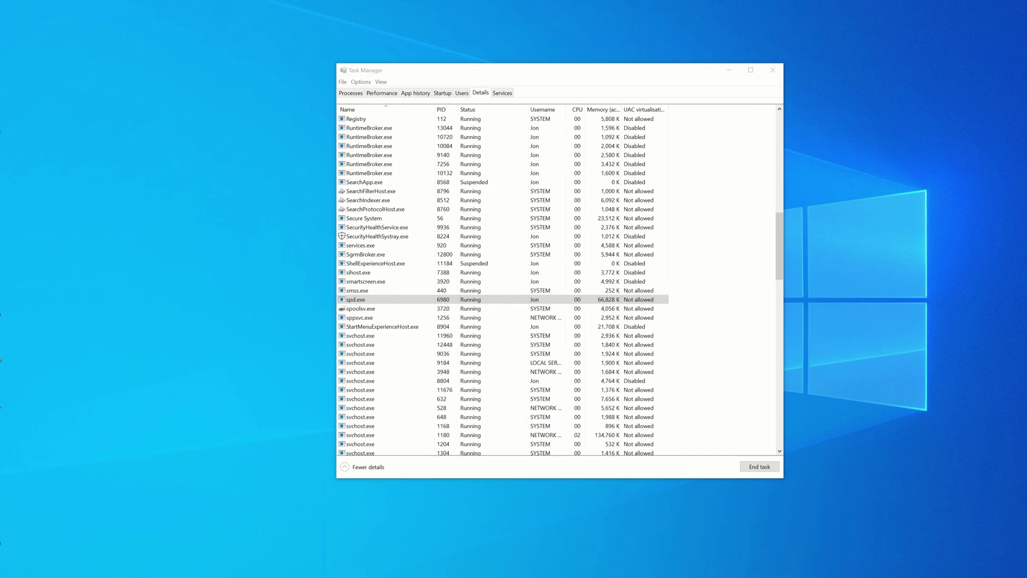
Step: Open Command Prompt as administrator and change to the c:\SCPrimeSoftware folder
{"action": "right_click", "coordinate": [79, 553]}
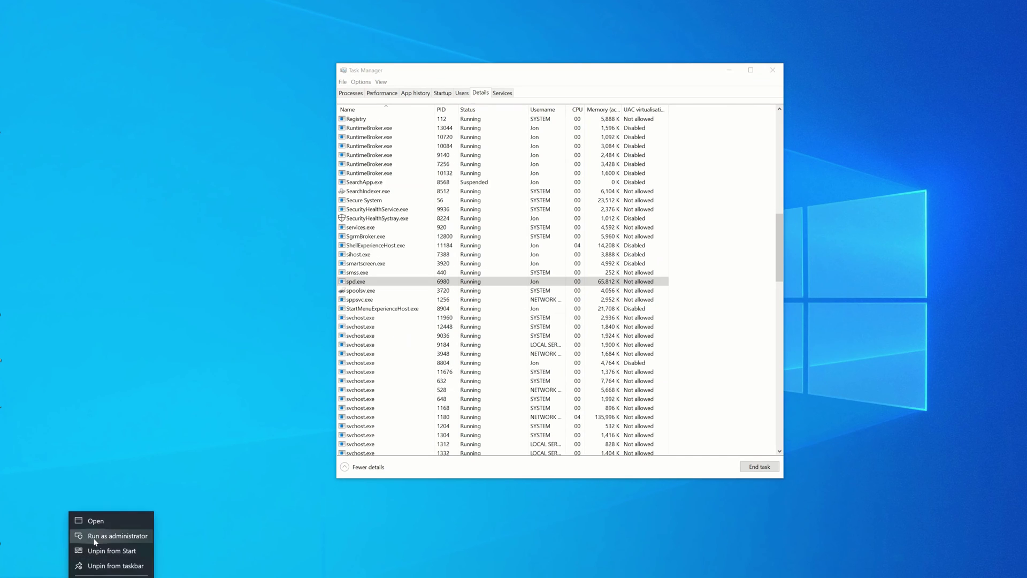
{"action": "left_click", "coordinate": [93, 537]}
{"action": "left_click", "coordinate": [477, 357]}
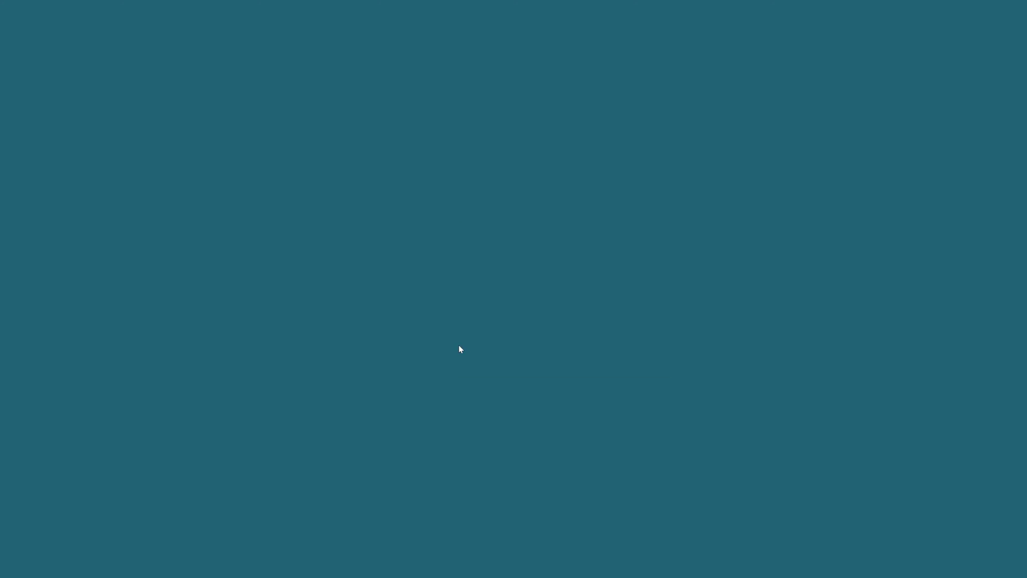
{"action": "type", "text": "cd c"}
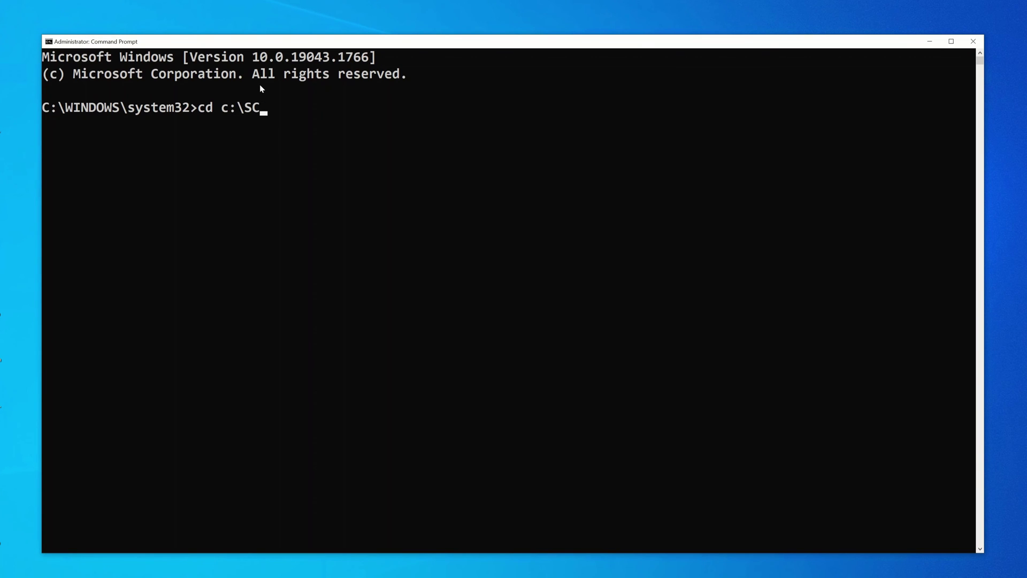
{"action": "type", "text": ":\\SC"}
{"action": "key", "text": "Tab"}
{"action": "key", "text": "Tab"}
{"action": "key", "text": "Return"}
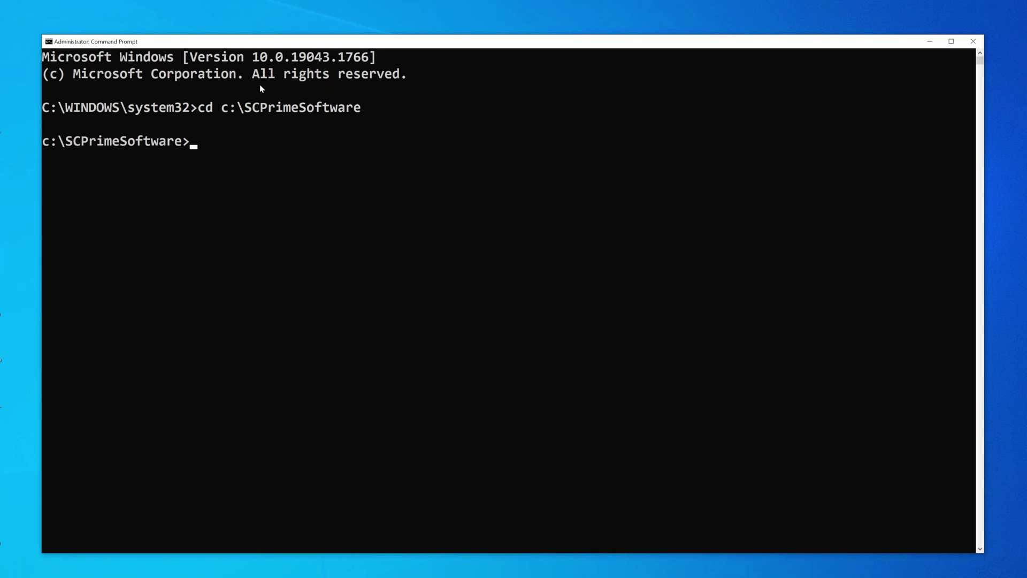
Step: List the contents of the SCPrimeSoftware folder and run start-supervisor-lite.bat
{"action": "type", "text": "ls"}
{"action": "key", "text": "Return"}
{"action": "type", "text": "dir"}
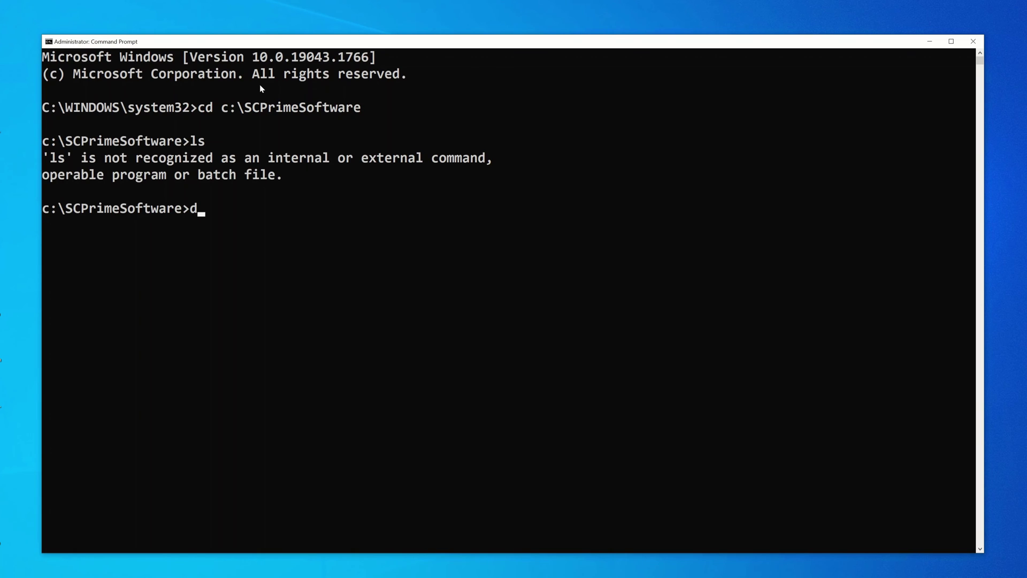
{"action": "key", "text": "Return"}
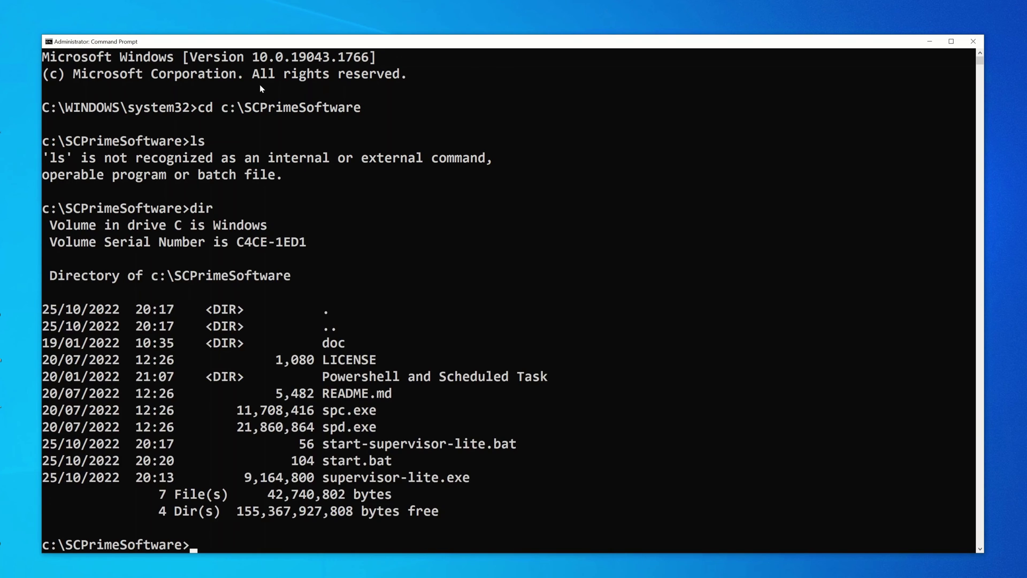
{"action": "type", "text": "start-"}
{"action": "key", "text": "Tab"}
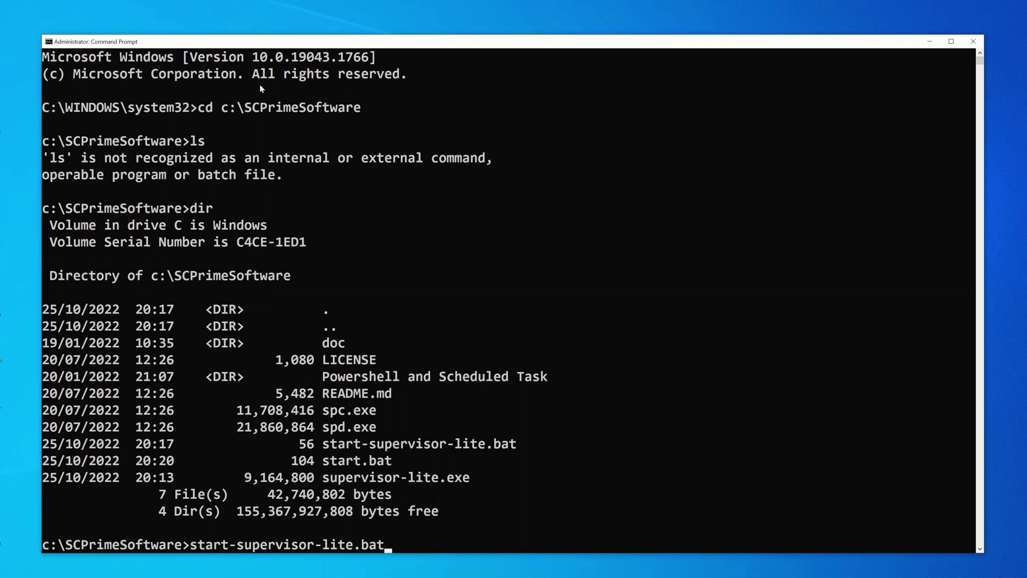
{"action": "key", "text": "Return"}
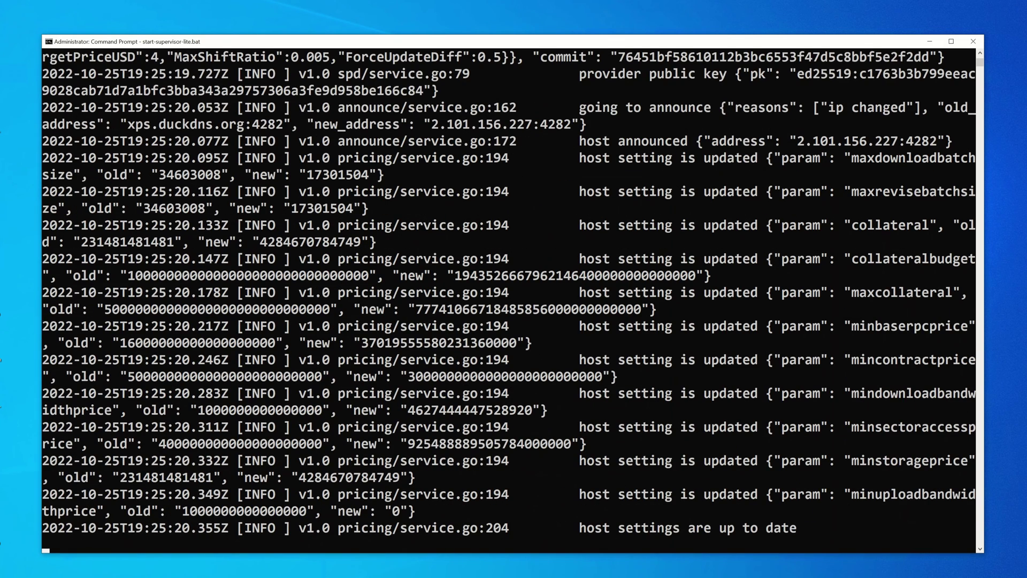
Step: Review the supervisor-lite log output, check for supervisor-lite.exe in Task Manager, and close the Command Prompt
{"action": "scroll", "coordinate": [298, 422], "scroll_direction": "down", "scroll_amount": 7}
{"action": "key", "text": "ctrl+shift+Escape"}
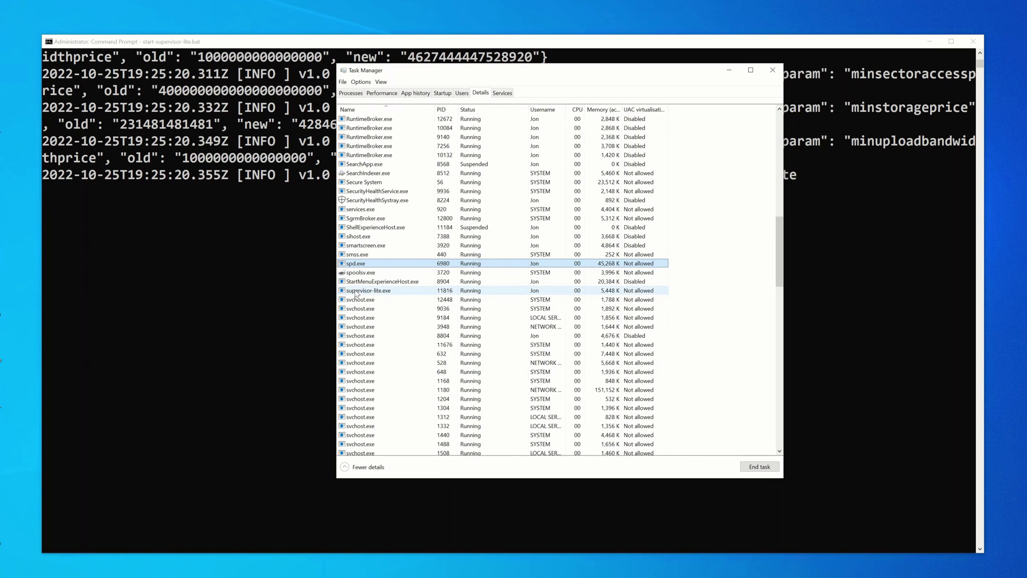
{"action": "scroll", "coordinate": [257, 265], "scroll_direction": "up", "scroll_amount": 9}
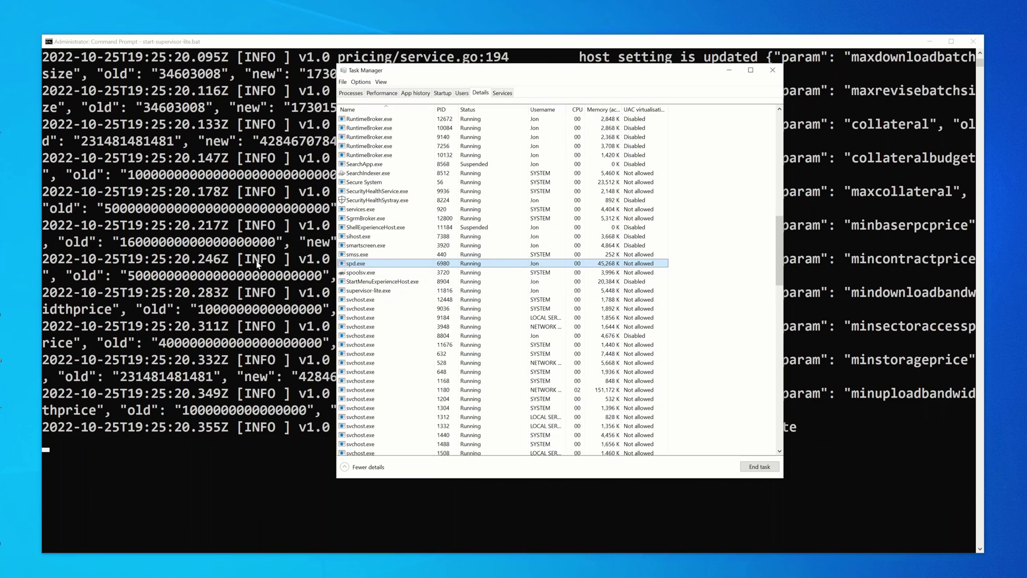
{"action": "scroll", "coordinate": [347, 300], "scroll_direction": "up", "scroll_amount": 2}
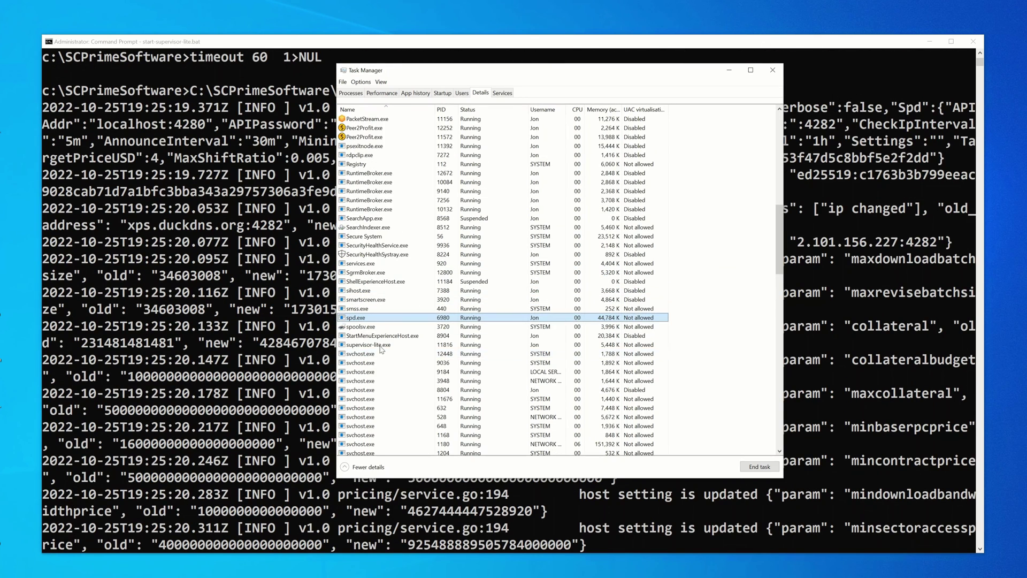
{"action": "scroll", "coordinate": [257, 255], "scroll_direction": "up", "scroll_amount": 3}
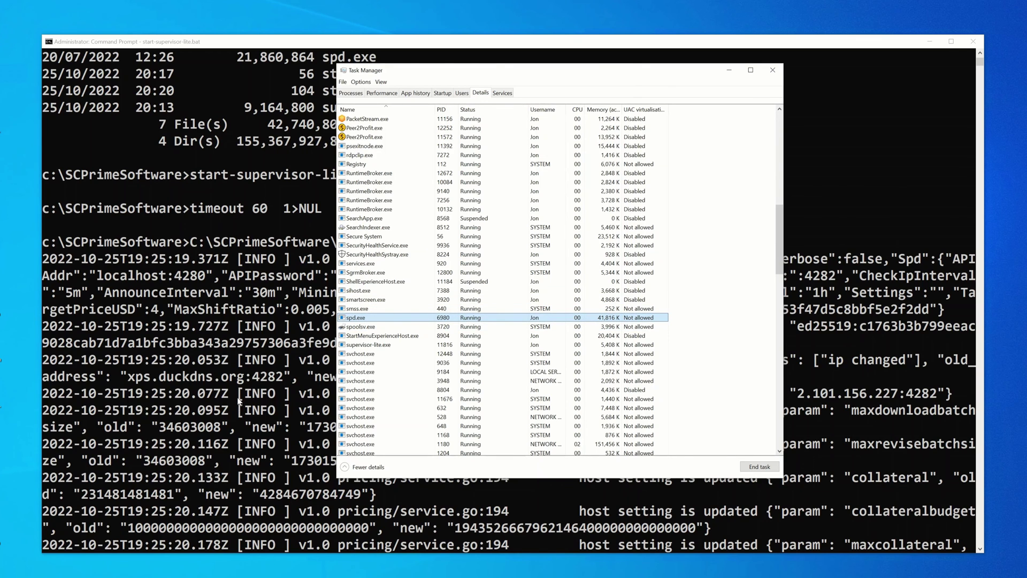
{"action": "scroll", "coordinate": [240, 393], "scroll_direction": "up", "scroll_amount": 1}
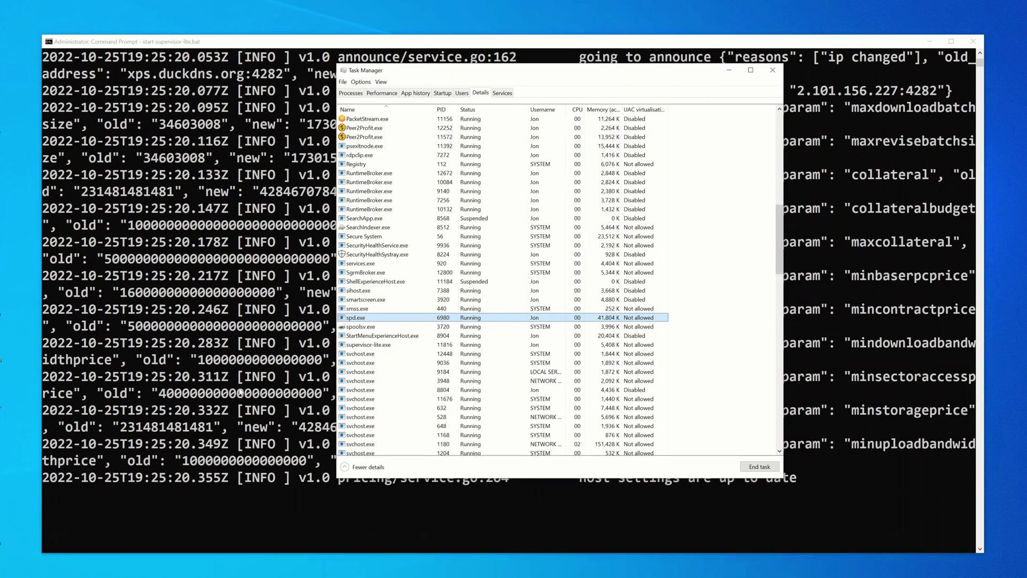
{"action": "left_click", "coordinate": [979, 44]}
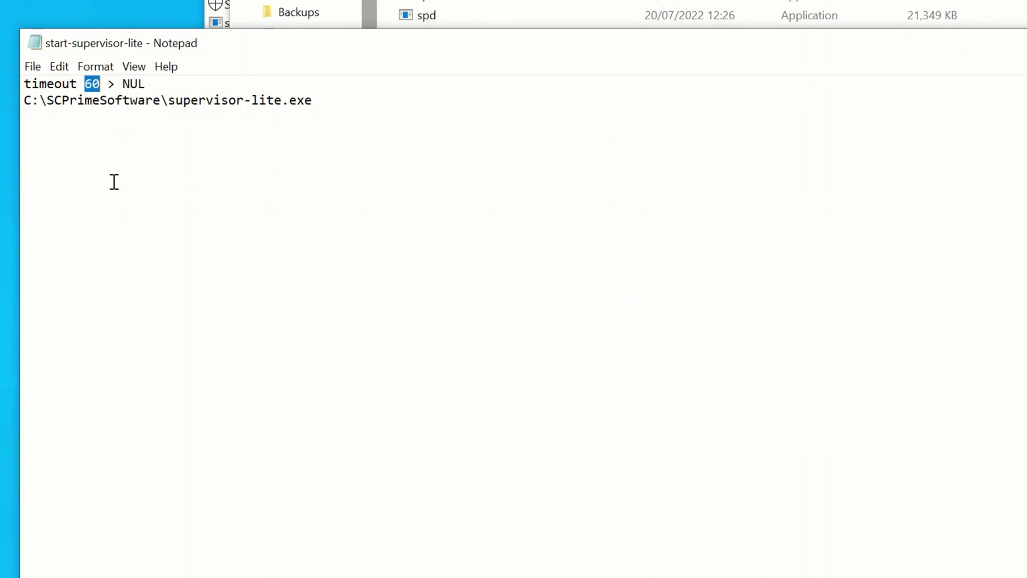
Step: Change the timeout value in the start-supervisor-lite script to 180 and save the file
{"action": "type", "text": "120"}
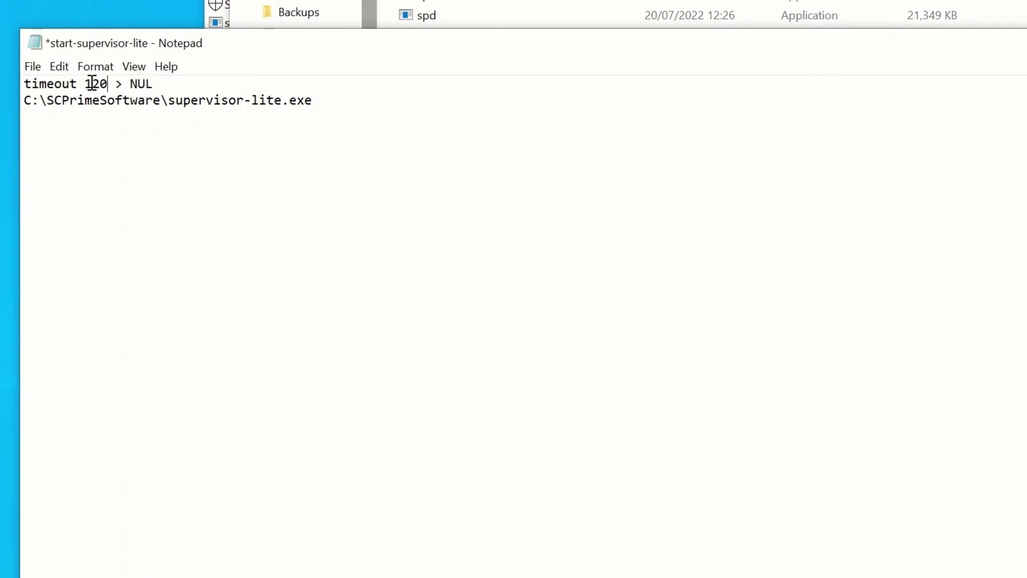
{"action": "left_click_drag", "start_coordinate": [92, 83], "coordinate": [100, 83]}
{"action": "type", "text": "8"}
{"action": "key", "text": "ctrl+s"}
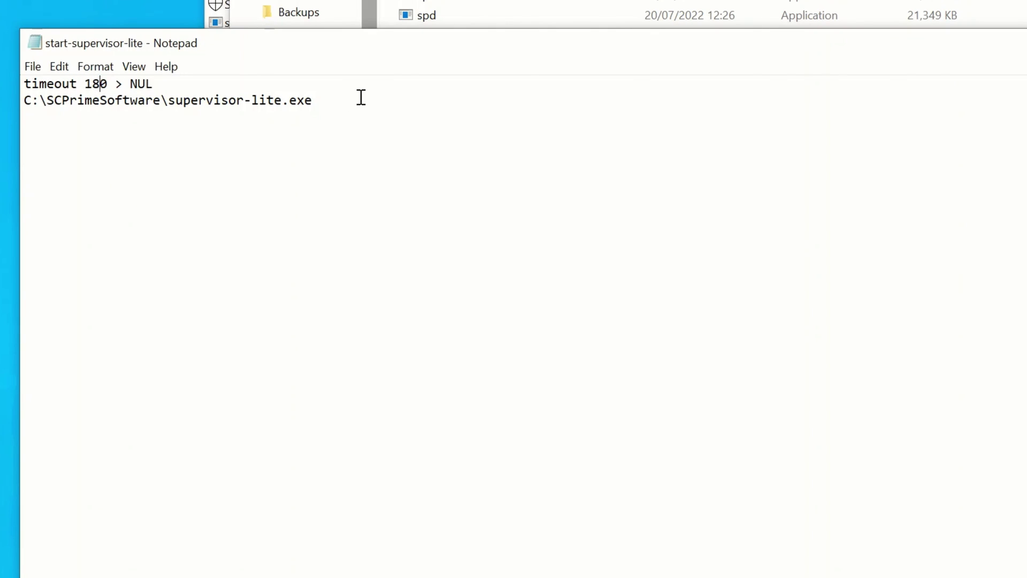
Step: Close the start-supervisor-lite script in Notepad and the SCPrimeSoftware folder window
{"action": "left_click", "coordinate": [314, 91]}
{"action": "left_click", "coordinate": [321, 101]}
{"action": "key", "text": "alt+F4"}
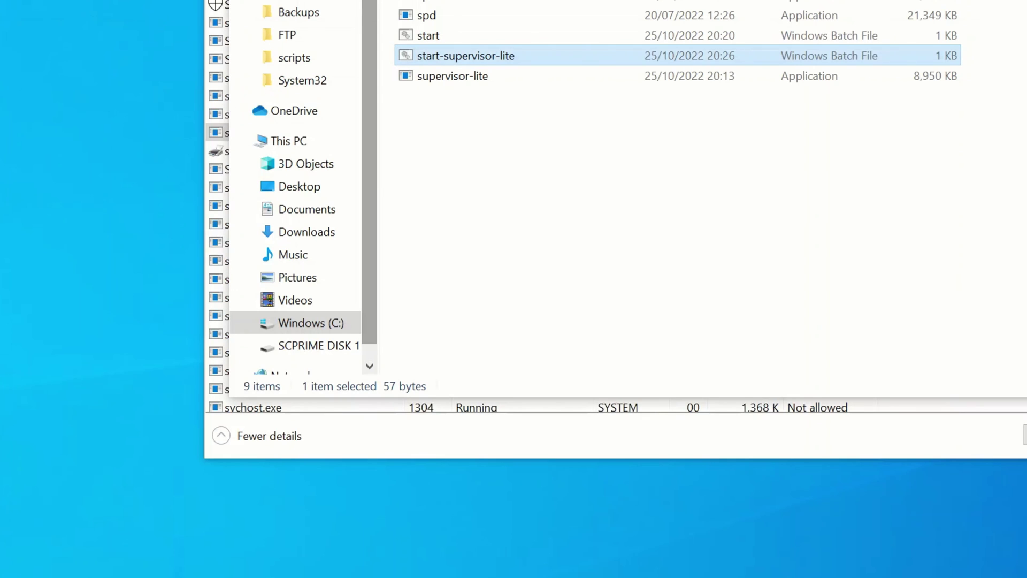
{"action": "key", "text": "alt+F4"}
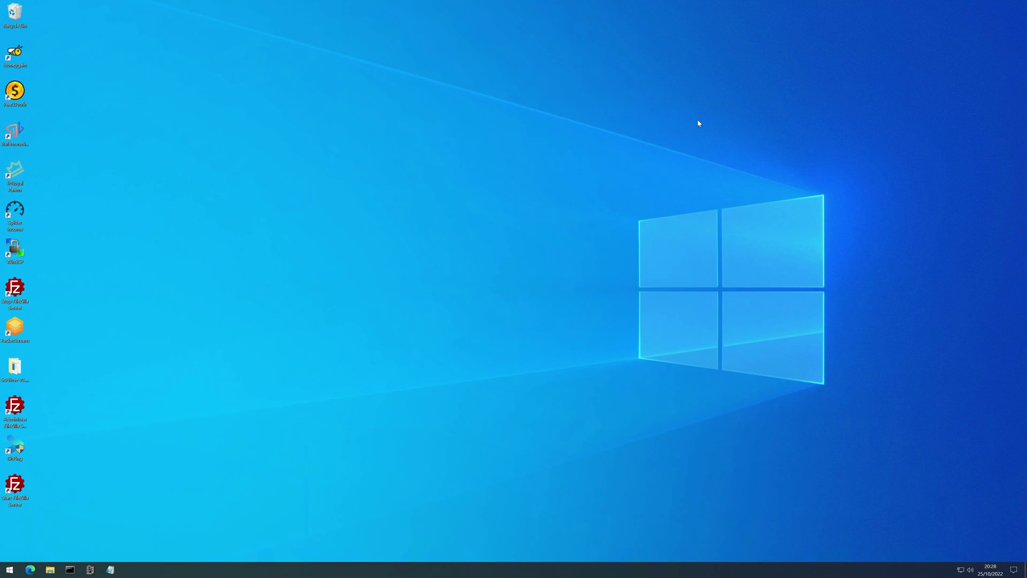
Step: Open Task Manager and look for the supervisor-lite.exe process in the process details
{"action": "right_click", "coordinate": [9, 571]}
{"action": "left_click", "coordinate": [195, 439]}
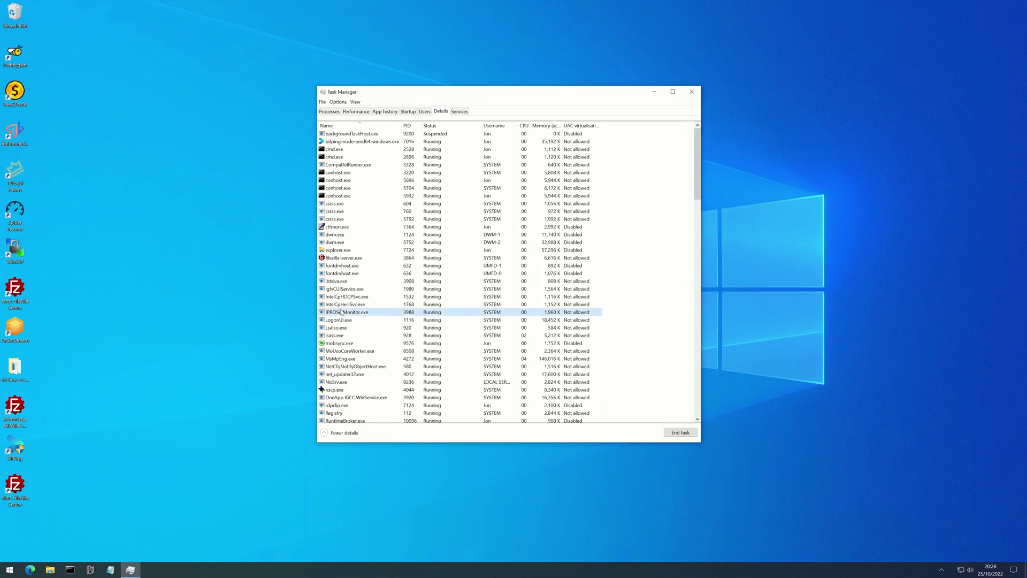
{"action": "scroll", "coordinate": [345, 309], "scroll_direction": "down", "scroll_amount": 15}
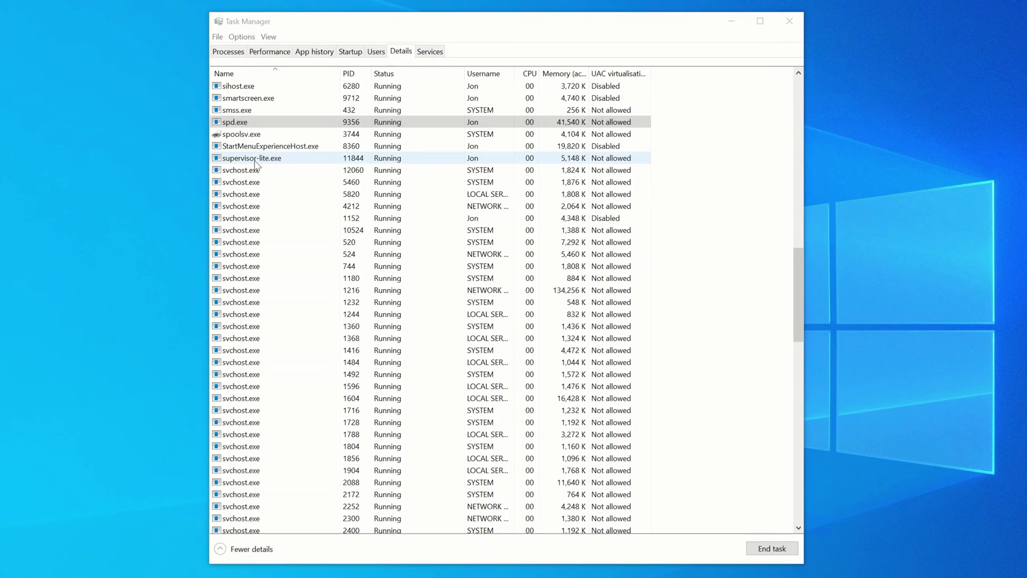
{"action": "left_click", "coordinate": [228, 160]}
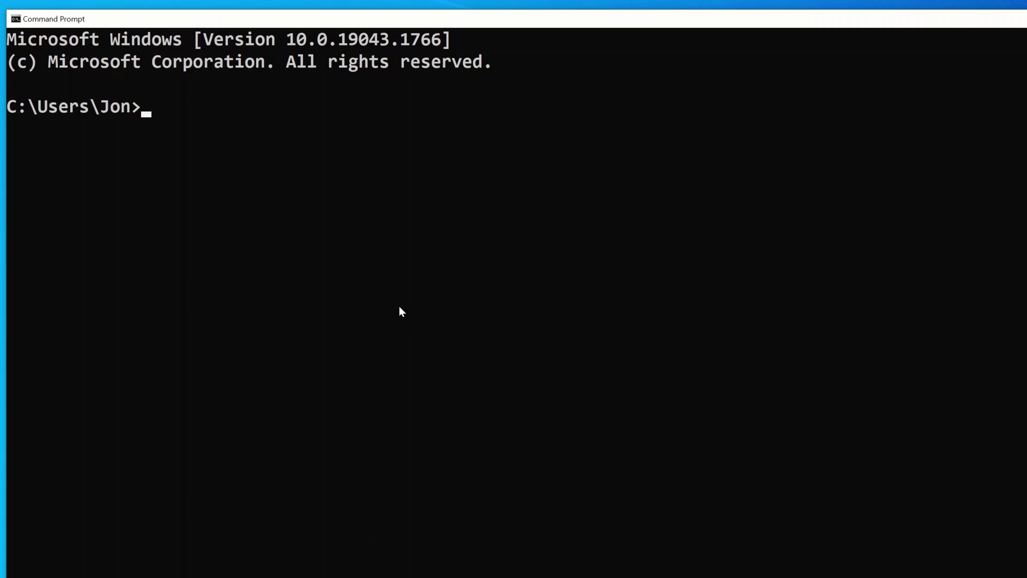
Step: Switch to Command Prompt and enter the command for changing to the SCPrimeSoftware folder on drive C
{"action": "type", "text": "cd c:\\S"}
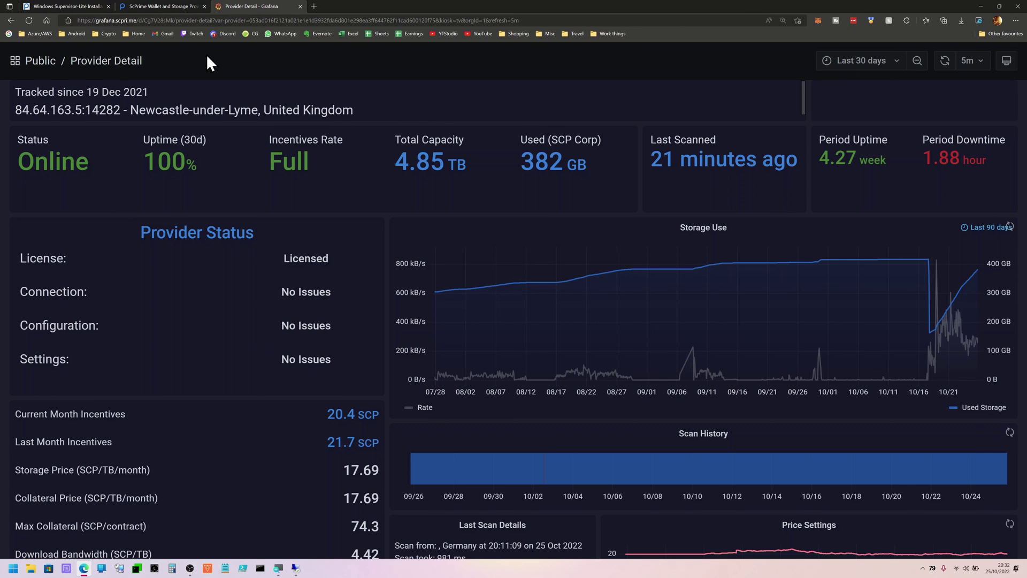
Step: Switch to the browser, refresh the first provider's Grafana page and open a new tab for the second provider
{"action": "key", "text": "F5"}
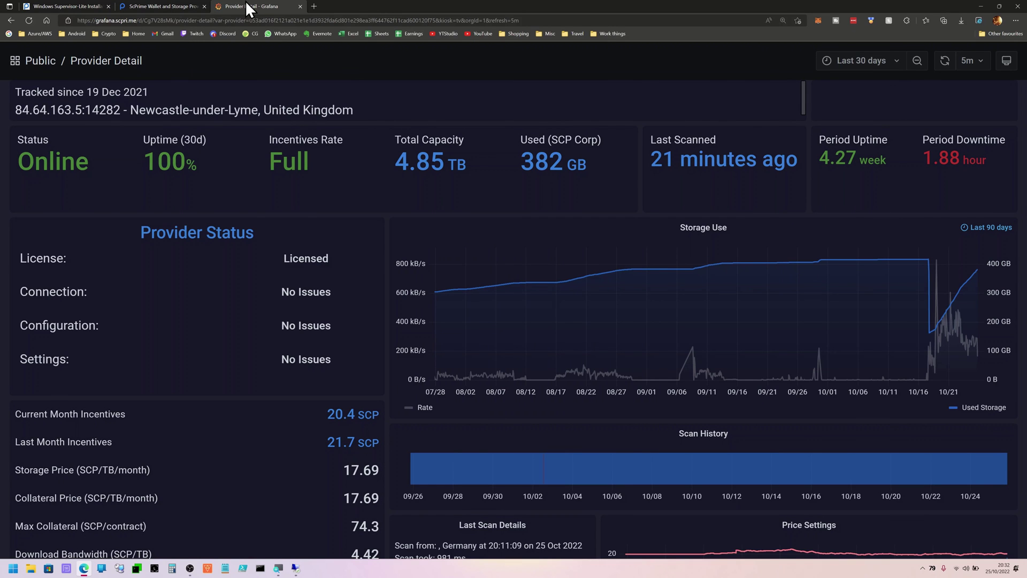
{"action": "left_click", "coordinate": [315, 6]}
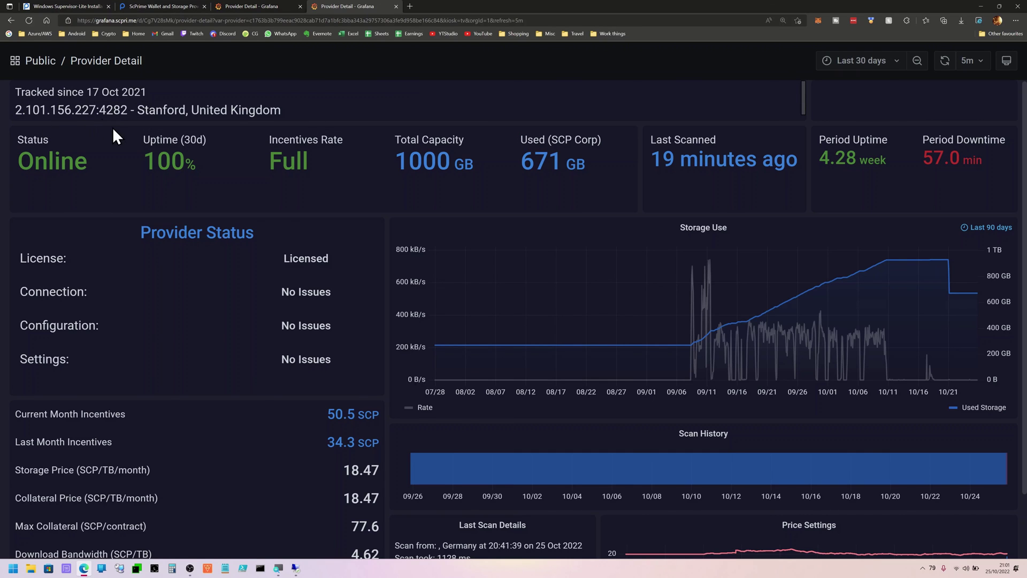
Step: Examine the status, incentives, pricing and scan details of the provider tracked since 19 Dec 2021 on its Grafana page
{"action": "left_click", "coordinate": [255, 3]}
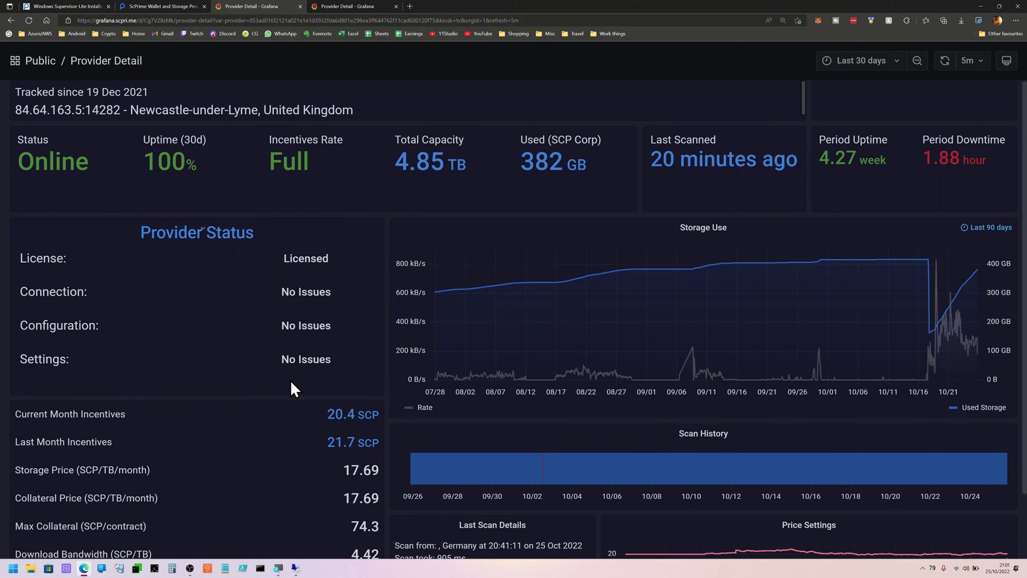
{"action": "scroll", "coordinate": [305, 404], "scroll_direction": "down", "scroll_amount": 1}
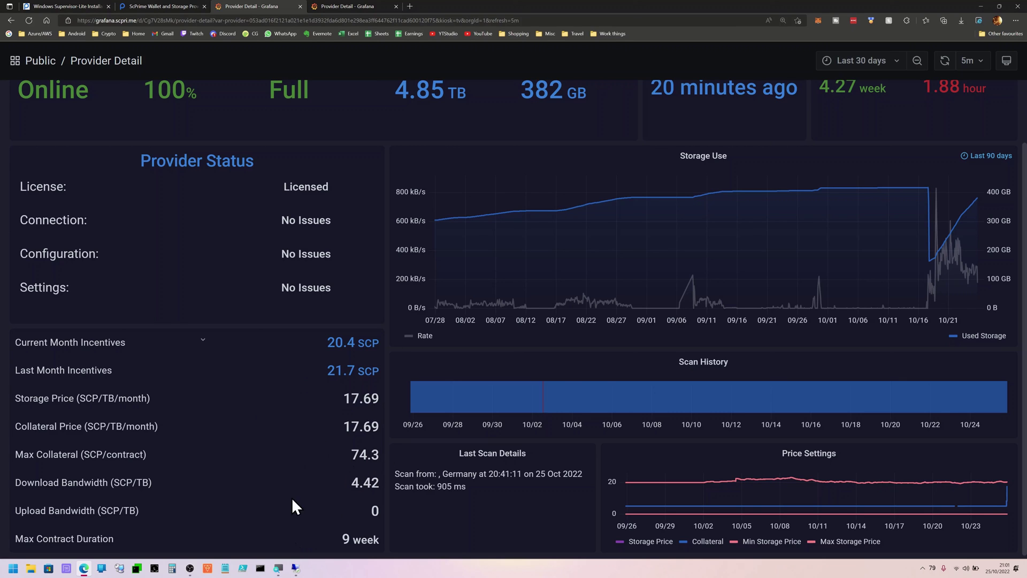
{"action": "scroll", "coordinate": [264, 464], "scroll_direction": "down", "scroll_amount": 1}
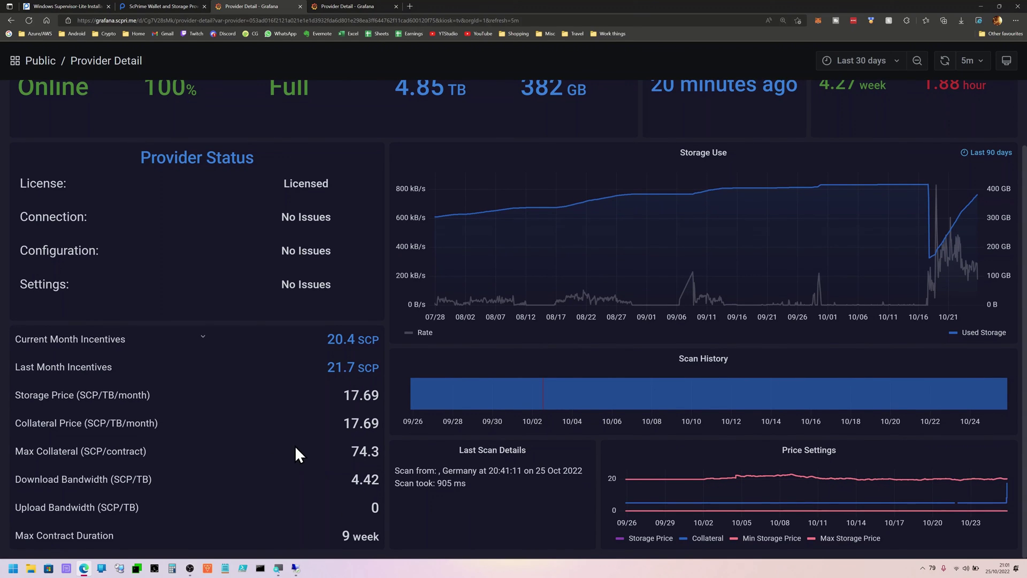
{"action": "scroll", "coordinate": [295, 449], "scroll_direction": "up", "scroll_amount": 1}
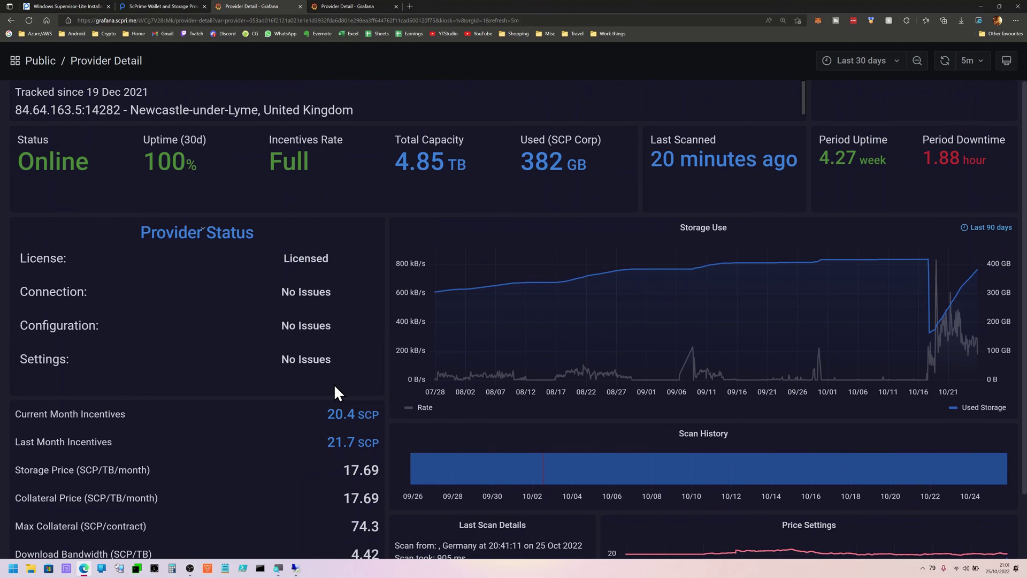
{"action": "scroll", "coordinate": [208, 294], "scroll_direction": "down", "scroll_amount": 1}
{"action": "scroll", "coordinate": [213, 314], "scroll_direction": "up", "scroll_amount": 1}
{"action": "scroll", "coordinate": [229, 321], "scroll_direction": "down", "scroll_amount": 2}
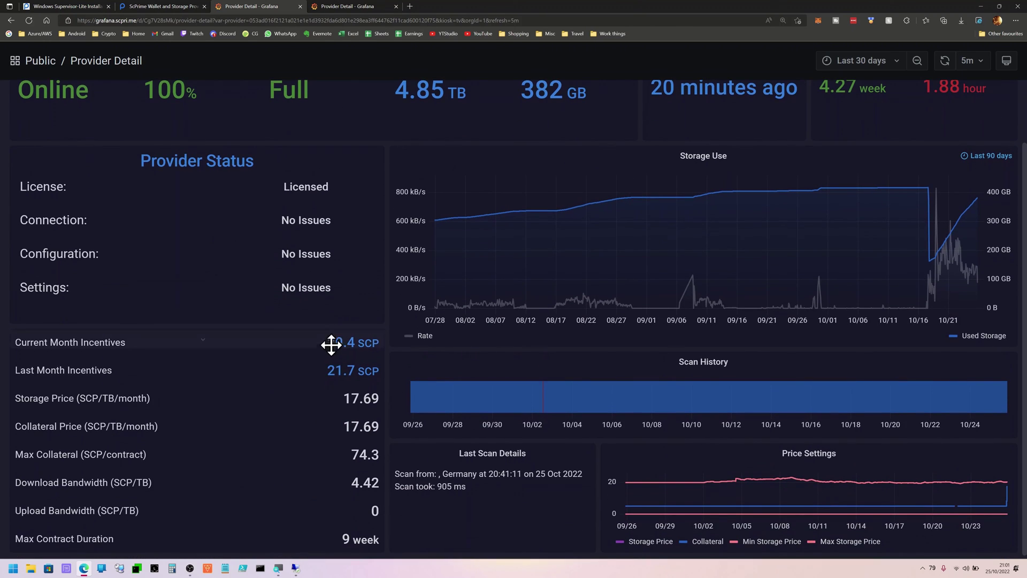
{"action": "scroll", "coordinate": [367, 395], "scroll_direction": "up", "scroll_amount": 1}
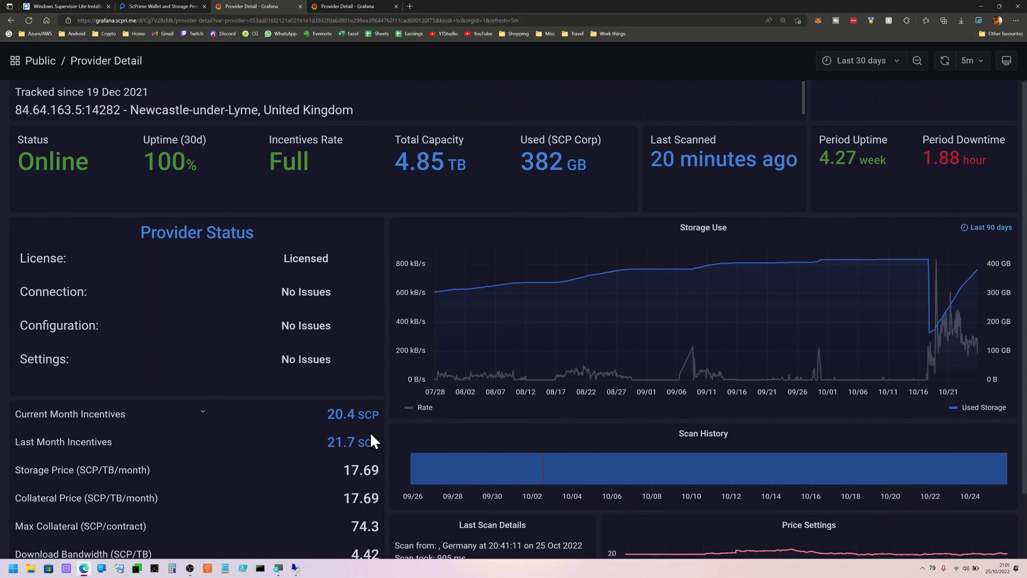
Step: Examine the status, storage use, incentives and pricing of the provider tracked since 17 Oct 2021 on its Grafana page
{"action": "left_click", "coordinate": [362, 2]}
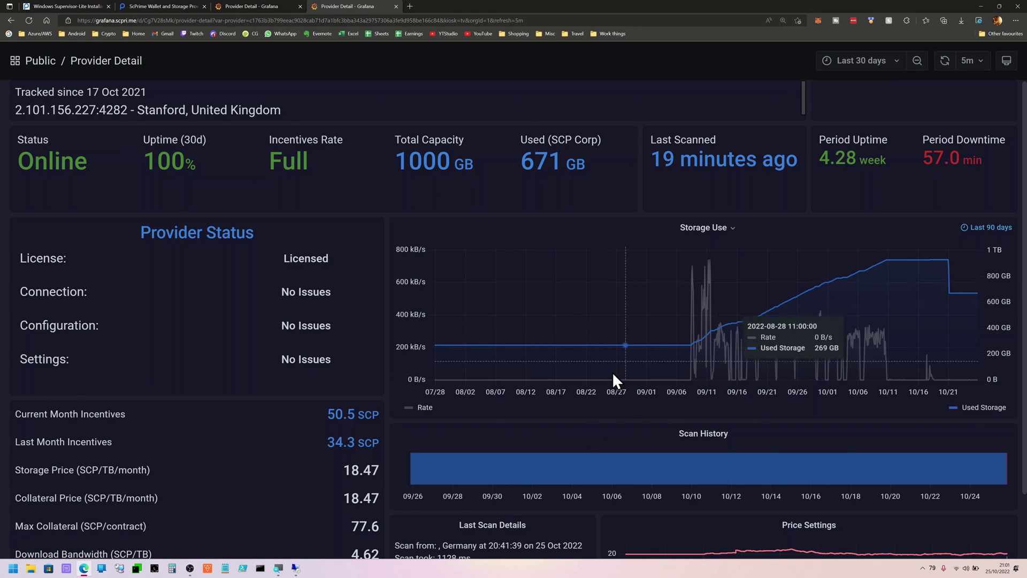
{"action": "scroll", "coordinate": [310, 417], "scroll_direction": "down", "scroll_amount": 1}
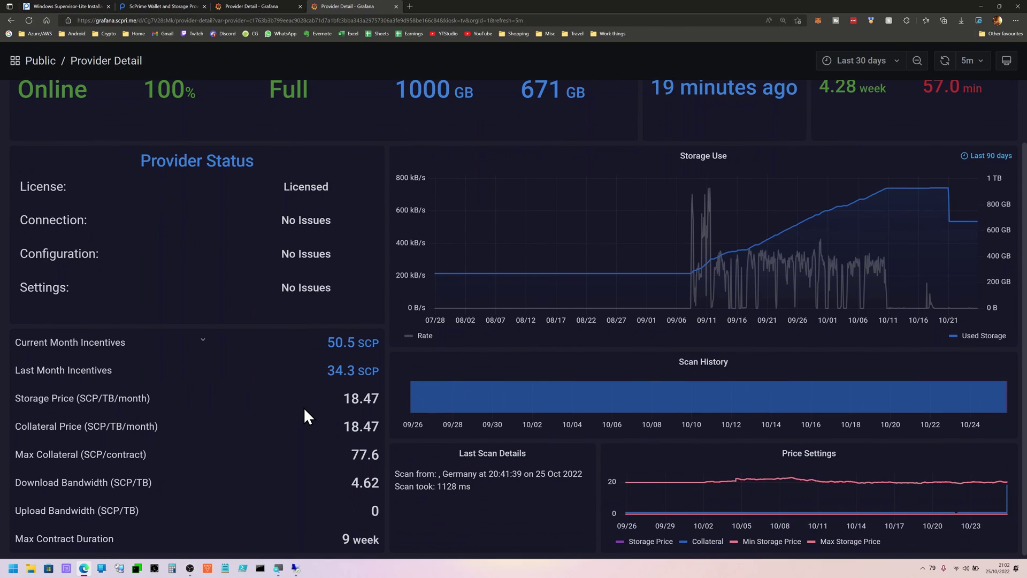
{"action": "scroll", "coordinate": [304, 408], "scroll_direction": "up", "scroll_amount": 1}
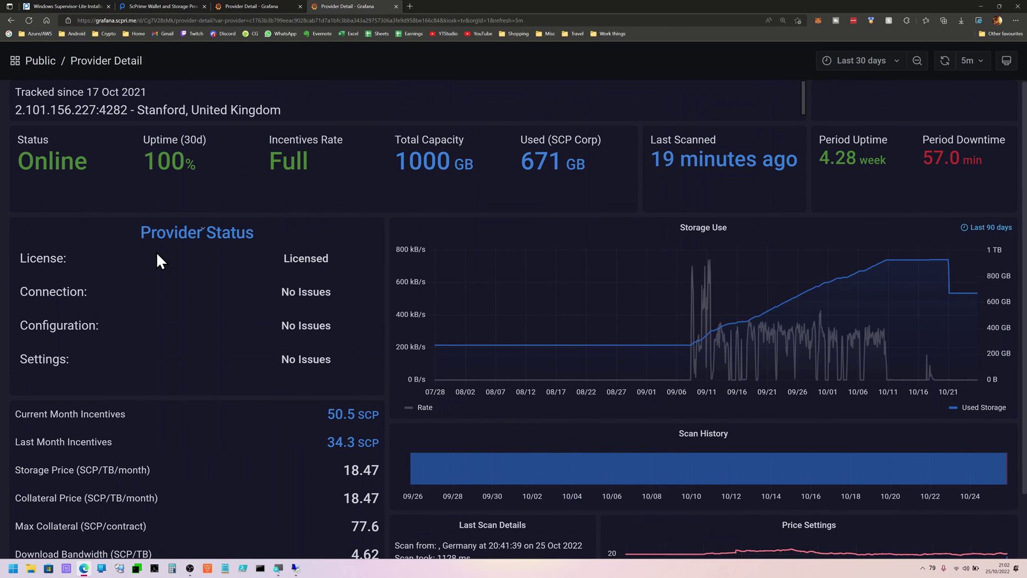